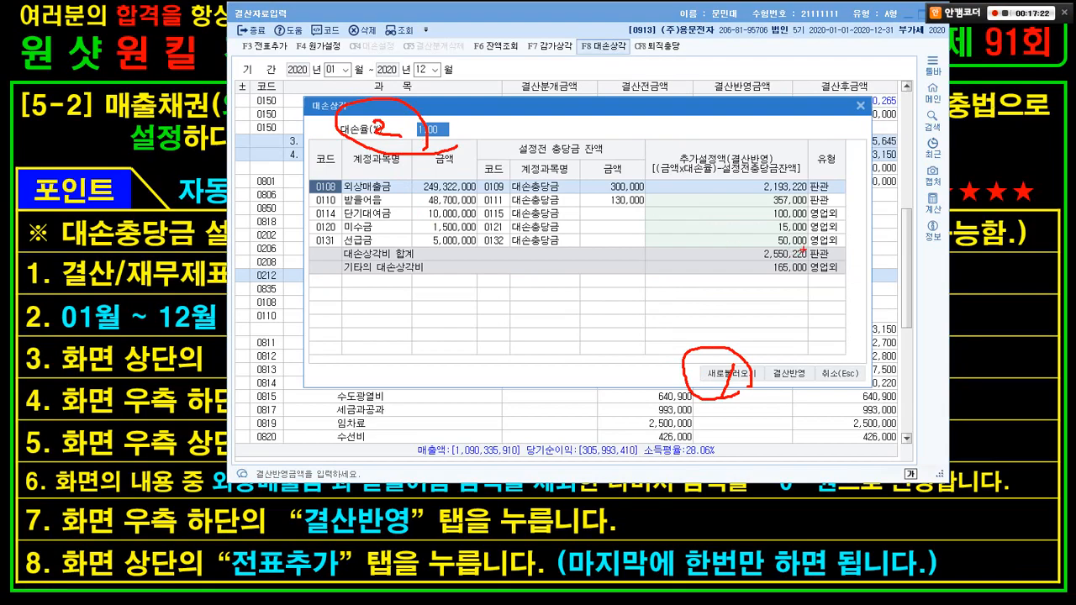
pyautogui.moveTo(803, 250)
pyautogui.mouseDown()
pyautogui.moveTo(731, 218)
pyautogui.moveTo(808, 237)
pyautogui.mouseUp()
pyautogui.moveTo(767, 185)
pyautogui.mouseDown()
pyautogui.moveTo(780, 200)
pyautogui.moveTo(768, 208)
pyautogui.mouseUp()
pyautogui.moveTo(802, 389)
pyautogui.mouseDown()
pyautogui.moveTo(768, 376)
pyautogui.moveTo(807, 378)
pyautogui.mouseUp()
pyautogui.moveTo(801, 363); pyautogui.dragTo(775, 399)
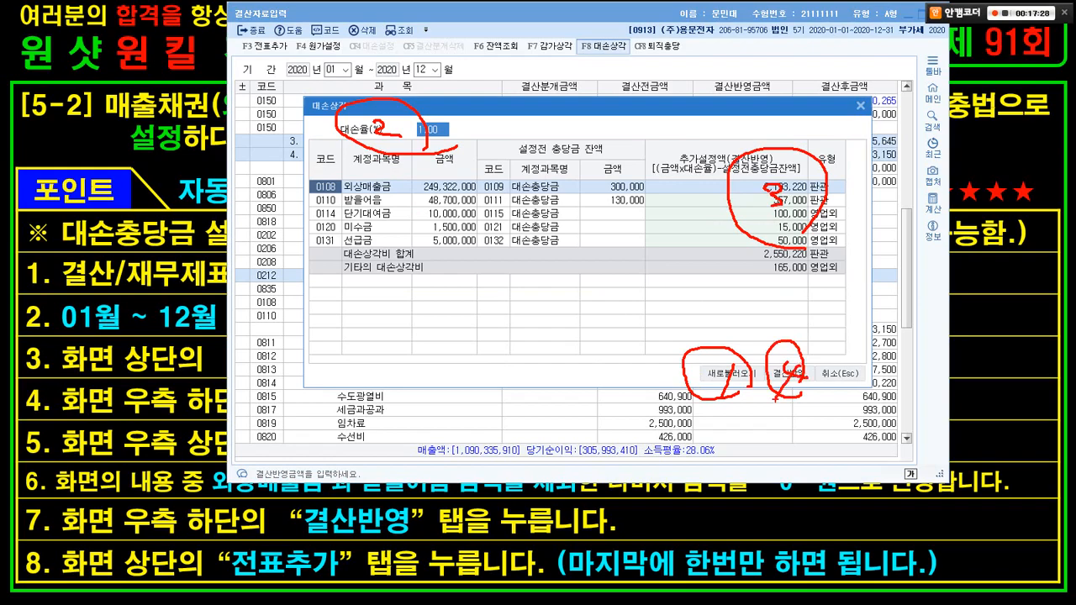
pyautogui.press('Escape')
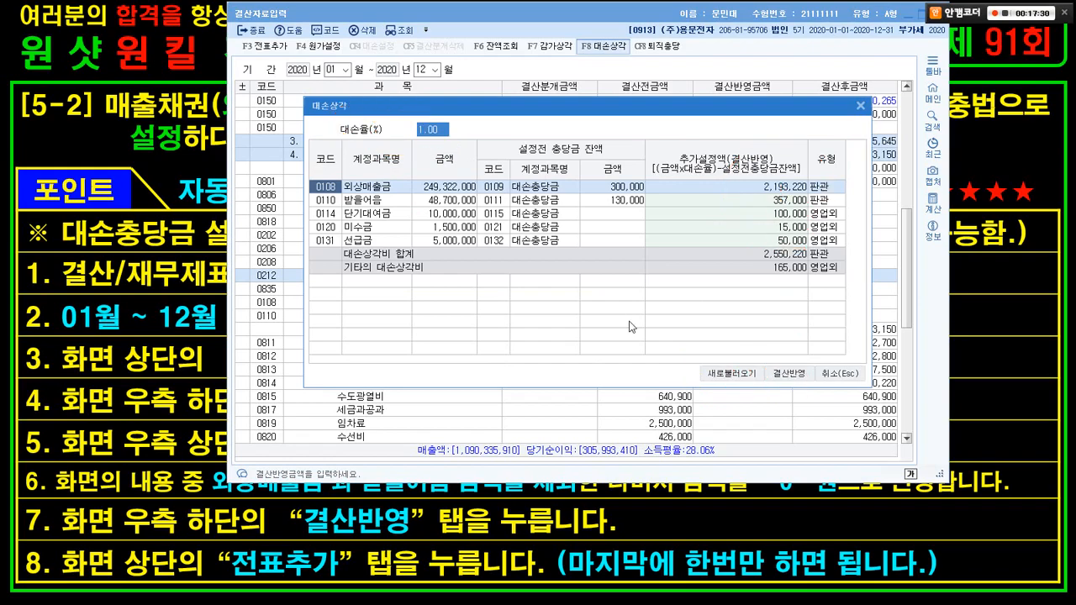
# Step: Reload the receivable balances in the 대손상각 dialog and select the 대손율(%) value
pyautogui.click(725, 376)
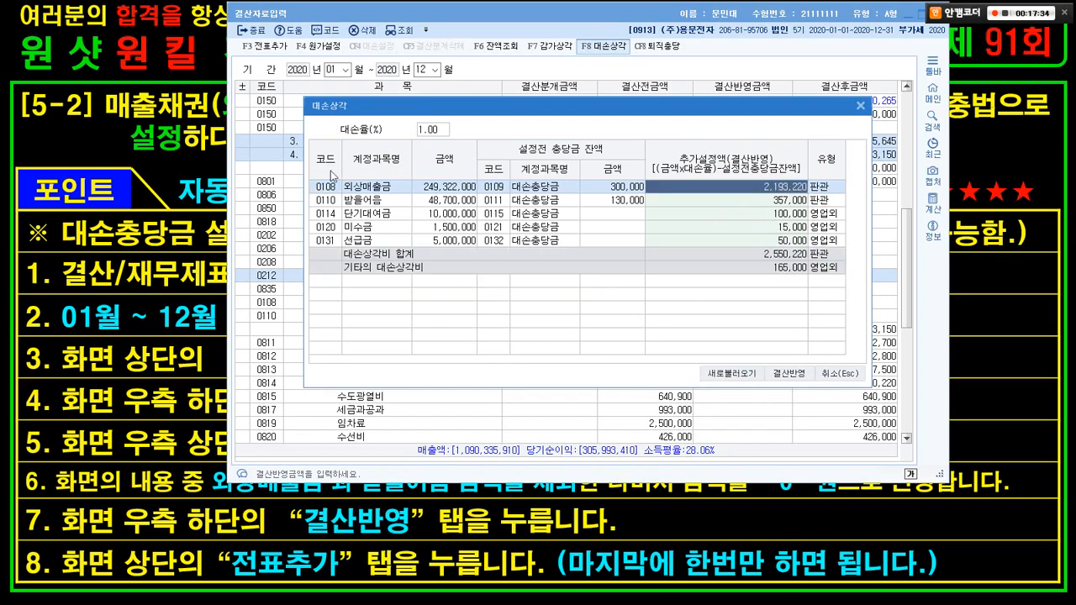
pyautogui.click(418, 129)
# Step: Switch to the problem 5-2 slide to check the required allowance rate, and compare it with the 대손율 and accounts in the 대손상각 dialog
pyautogui.hotkey('alt', 'Tab')
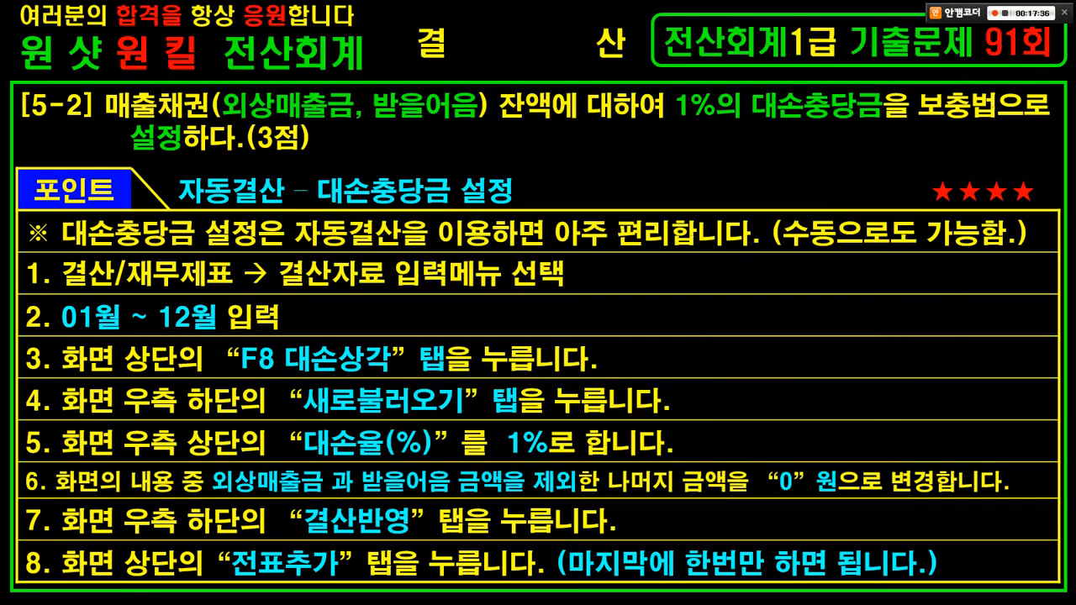
pyautogui.moveTo(739, 131)
pyautogui.mouseDown()
pyautogui.moveTo(762, 111)
pyautogui.moveTo(753, 128)
pyautogui.mouseUp()
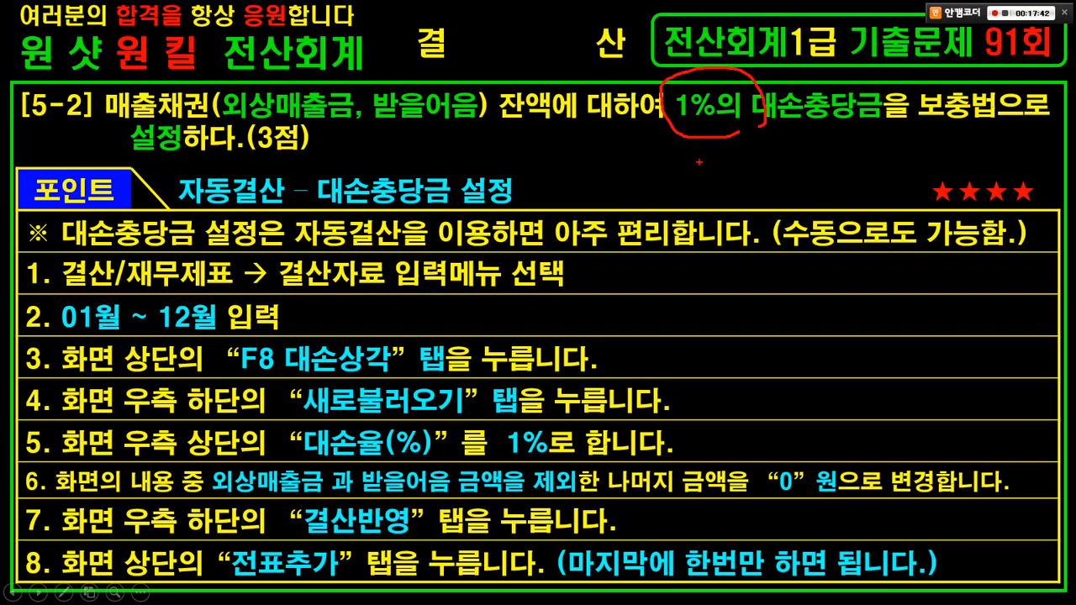
pyautogui.moveTo(685, 156)
pyautogui.mouseDown()
pyautogui.moveTo(699, 173)
pyautogui.moveTo(766, 182)
pyautogui.moveTo(741, 164)
pyautogui.mouseUp()
pyautogui.moveTo(704, 81)
pyautogui.mouseDown()
pyautogui.moveTo(686, 126)
pyautogui.moveTo(707, 99)
pyautogui.mouseUp()
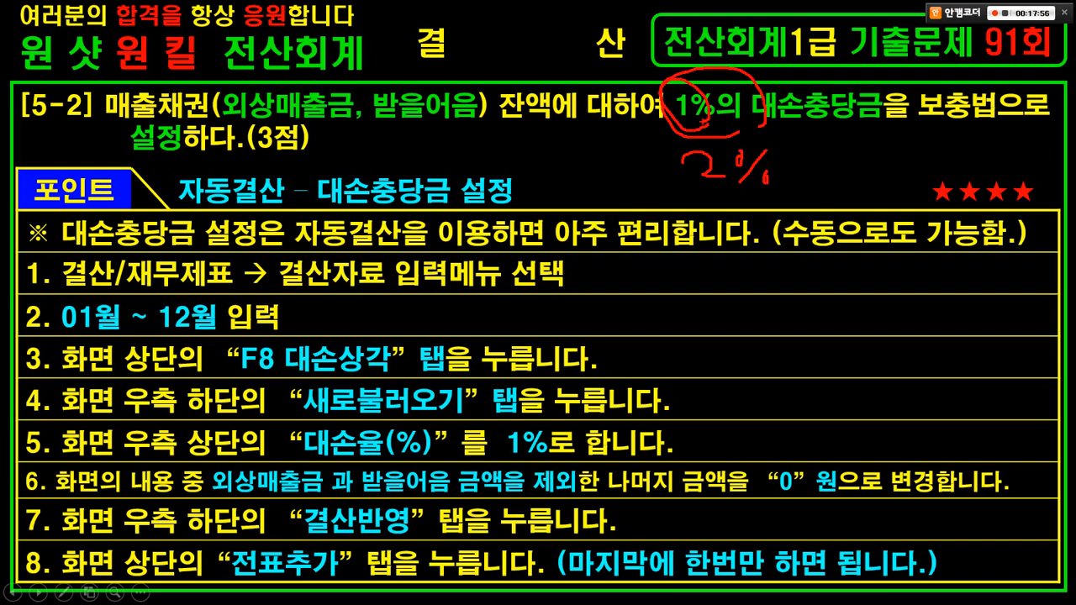
pyautogui.press('Escape')
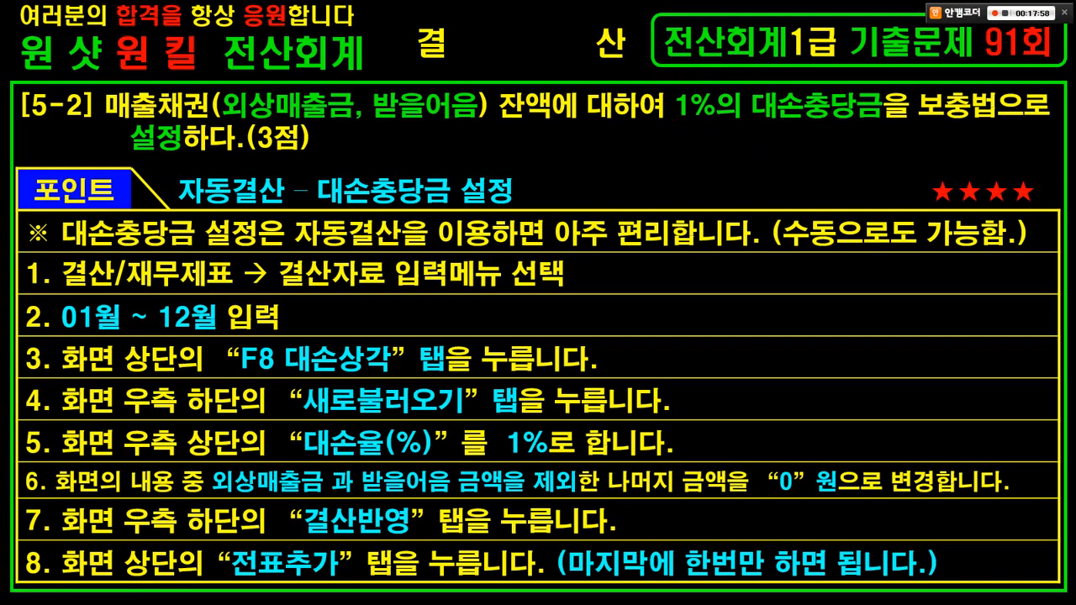
pyautogui.hotkey('alt', 'Tab')
pyautogui.hotkey('ctrl', '1')
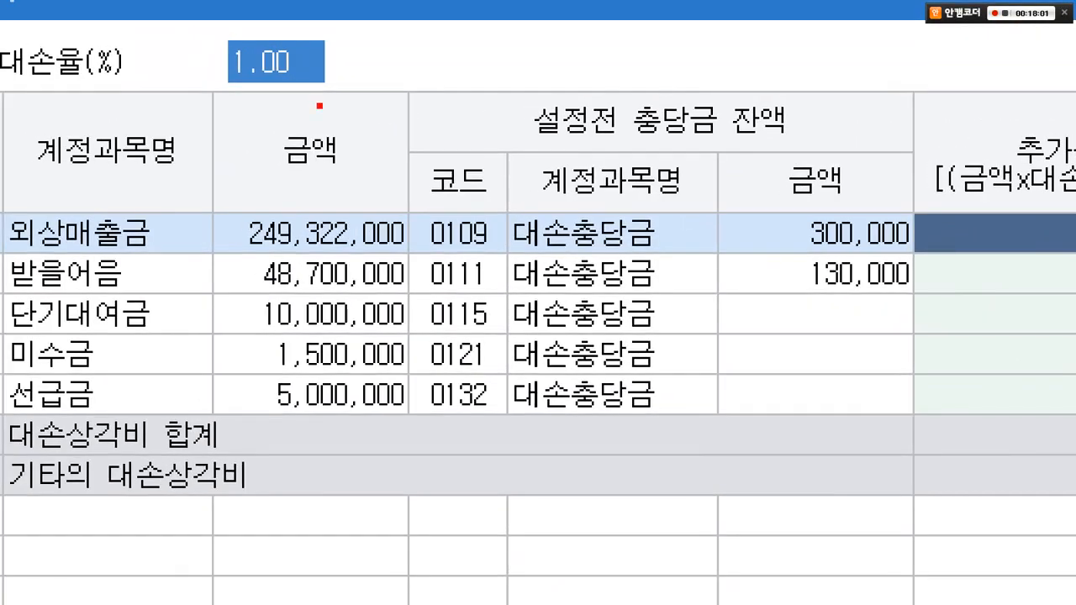
pyautogui.moveTo(373, 107); pyautogui.dragTo(354, 68)
pyautogui.moveTo(322, 105); pyautogui.dragTo(334, 47)
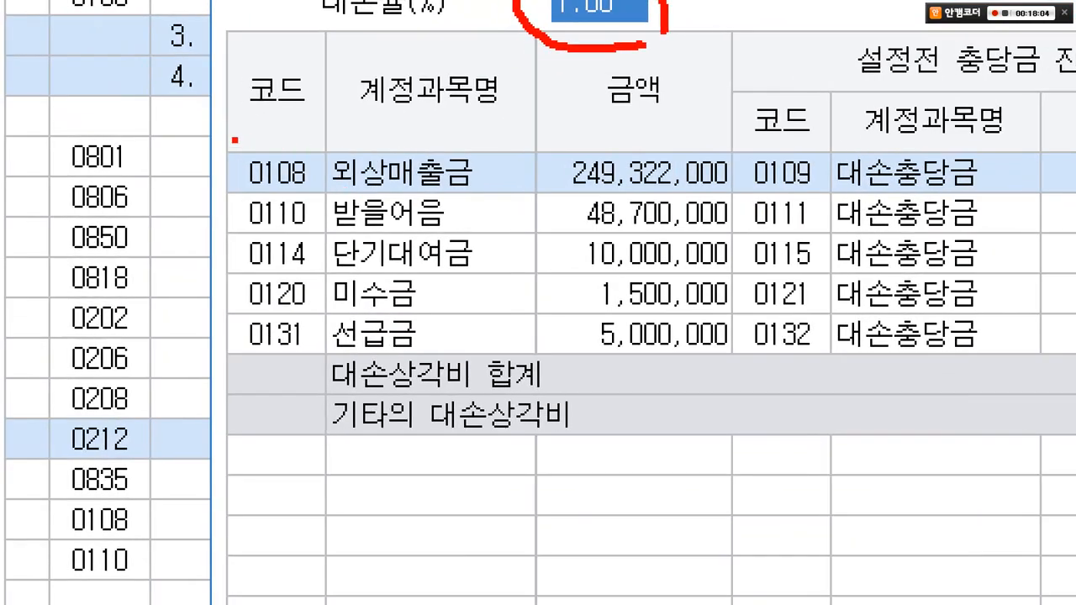
pyautogui.moveTo(232, 139)
pyautogui.mouseDown()
pyautogui.moveTo(636, 245)
pyautogui.moveTo(763, 243)
pyautogui.mouseUp()
pyautogui.moveTo(409, 116)
pyautogui.mouseDown()
pyautogui.moveTo(458, 148)
pyautogui.moveTo(474, 127)
pyautogui.mouseUp()
pyautogui.moveTo(437, 262)
pyautogui.mouseDown()
pyautogui.moveTo(450, 259)
pyautogui.moveTo(464, 360)
pyautogui.mouseUp()
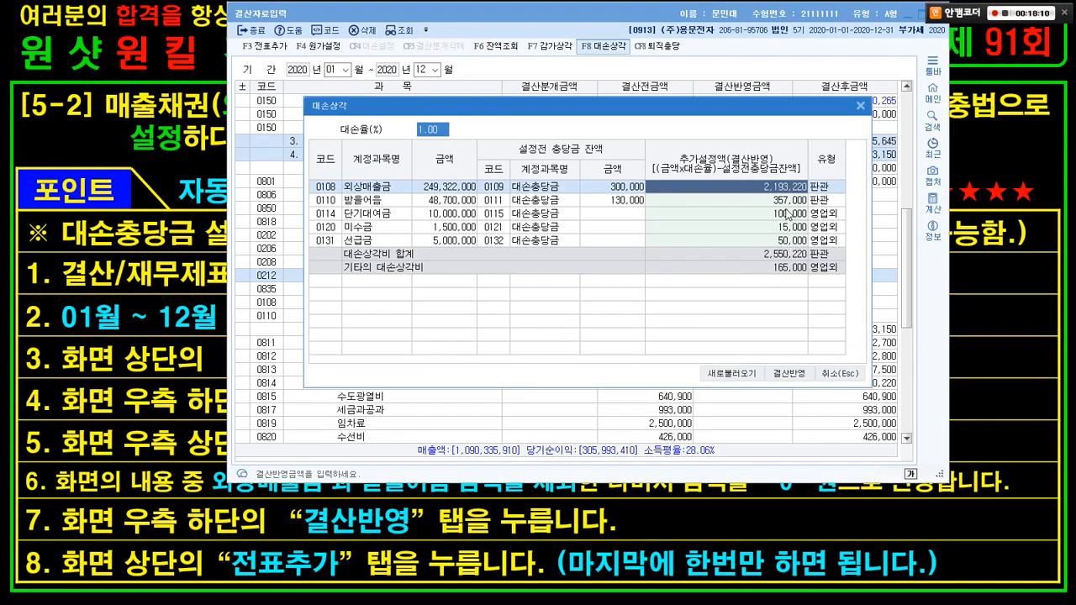
# Step: Set the additional allowance of 단기대여금, 미수금 and 선급금 to 0 and apply the 대손상각 amounts to the closing data
pyautogui.click(787, 213)
pyautogui.write('0')
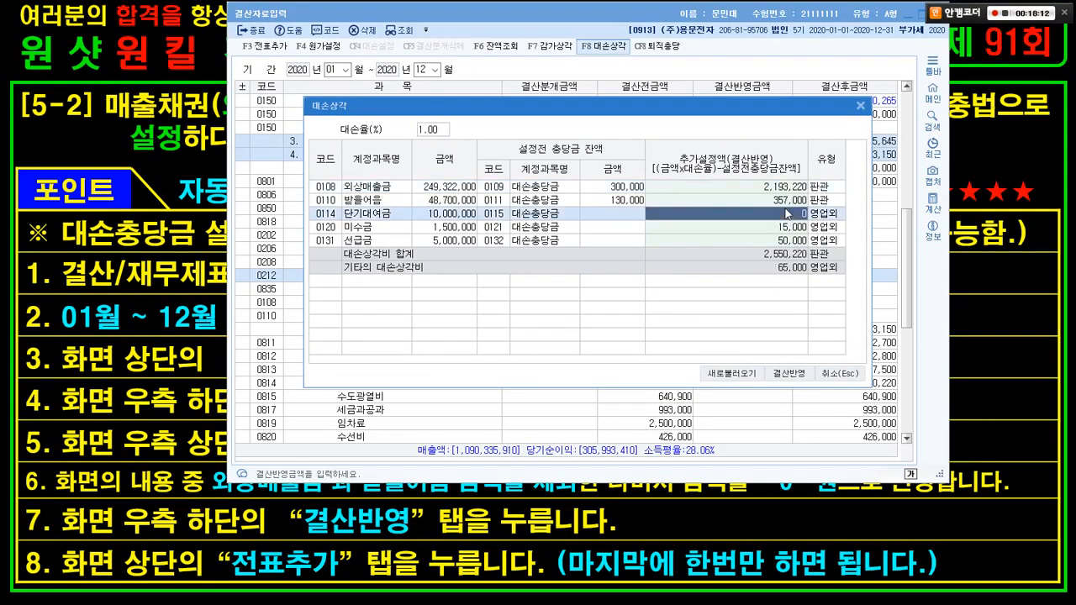
pyautogui.press('Return')
pyautogui.write('0')
pyautogui.press('Return')
pyautogui.write('0')
pyautogui.press('Return')
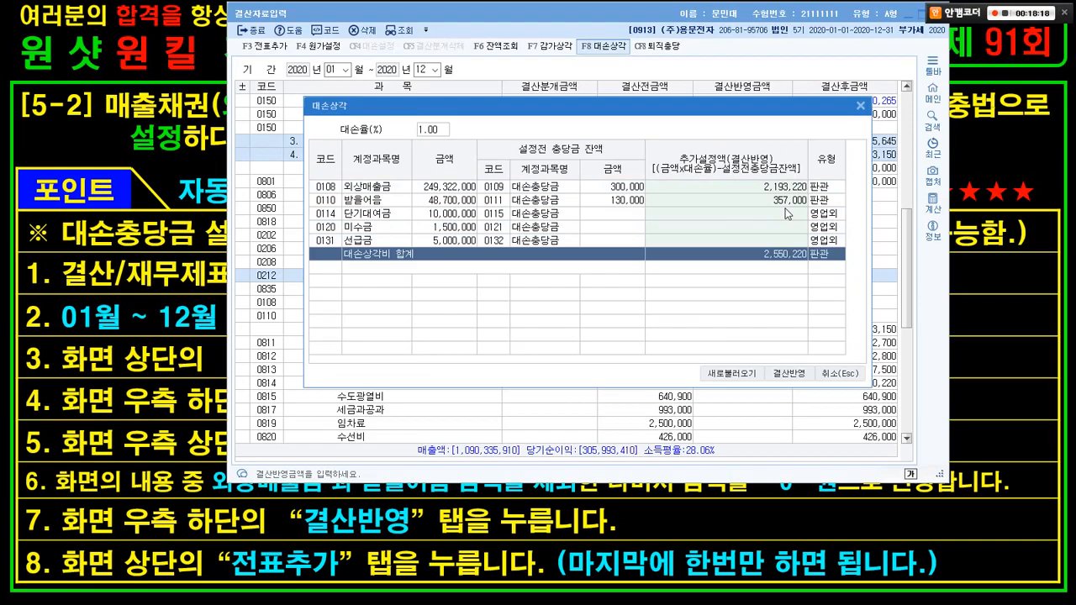
pyautogui.click(781, 371)
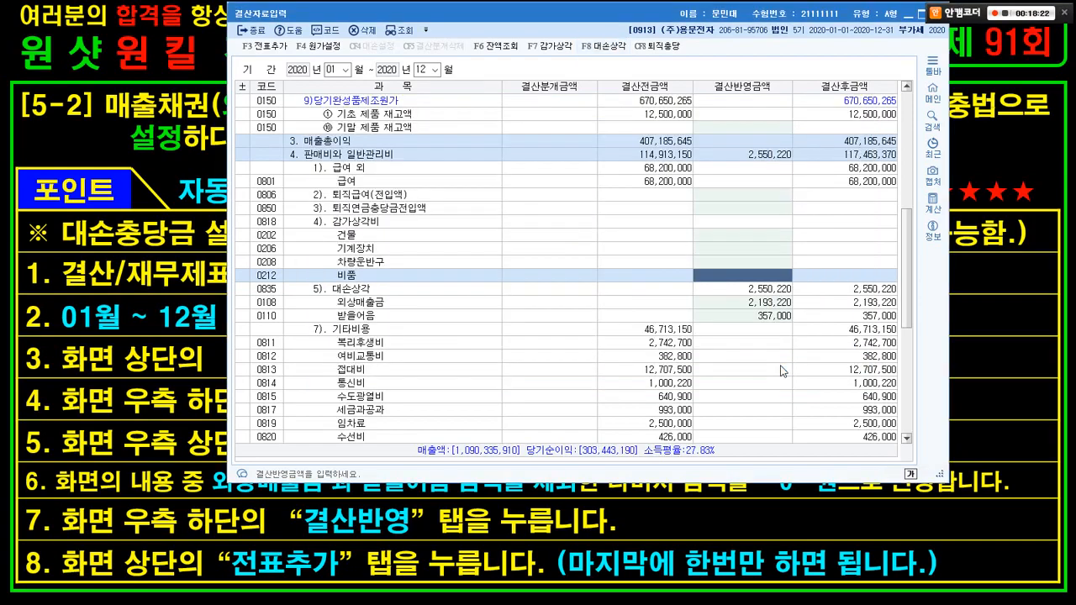
# Step: Examine the closing amounts for 외상매출금 and 받을어음 under 대손상각, and the slide's instructions on 결산반영 and 전표추가
pyautogui.hotkey('ctrl', '1')
pyautogui.click(786, 372)
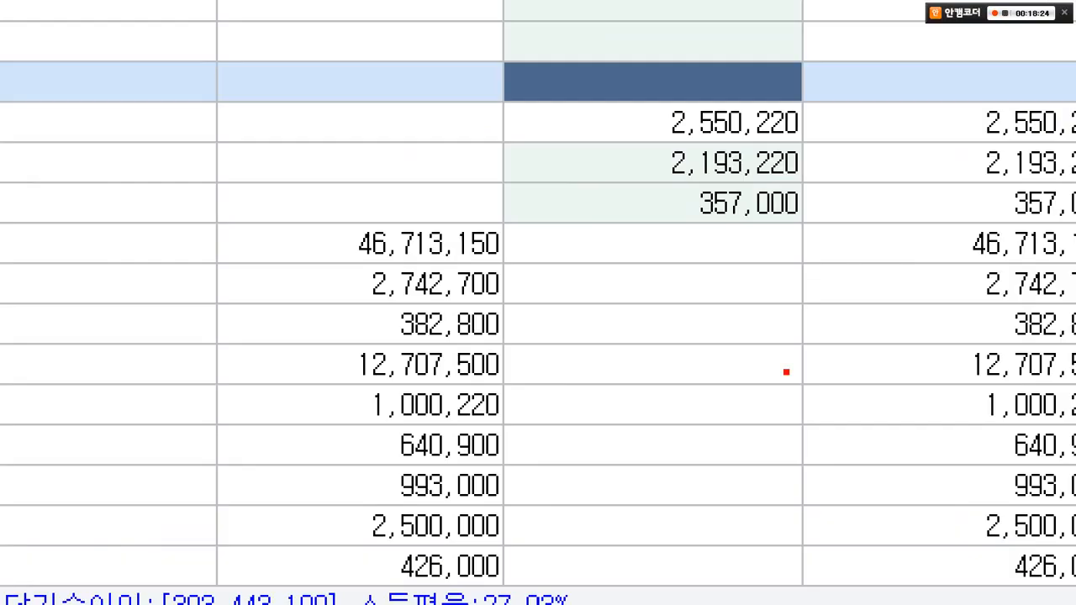
pyautogui.moveTo(607, 96)
pyautogui.mouseDown()
pyautogui.moveTo(763, 108)
pyautogui.moveTo(840, 186)
pyautogui.mouseUp()
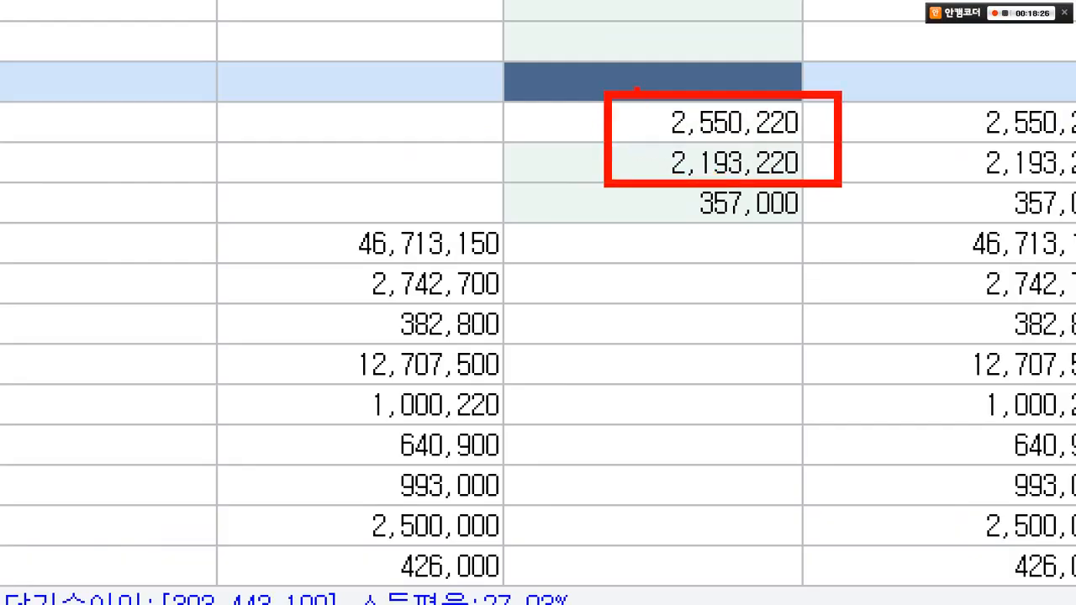
pyautogui.moveTo(607, 66)
pyautogui.mouseDown()
pyautogui.moveTo(643, 111)
pyautogui.moveTo(681, 62)
pyautogui.mouseUp()
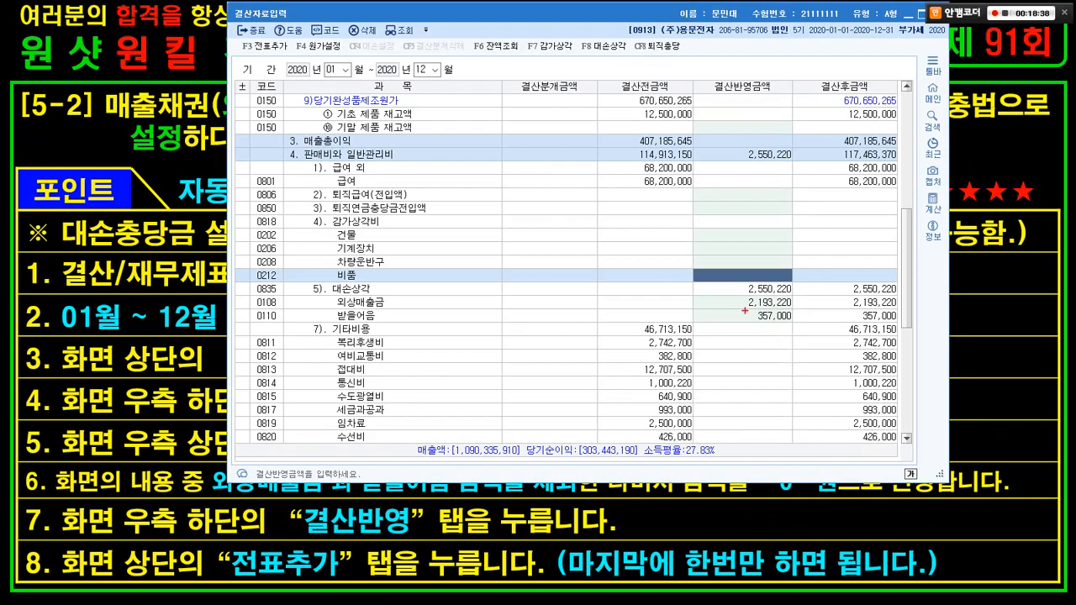
pyautogui.moveTo(679, 290); pyautogui.dragTo(811, 330)
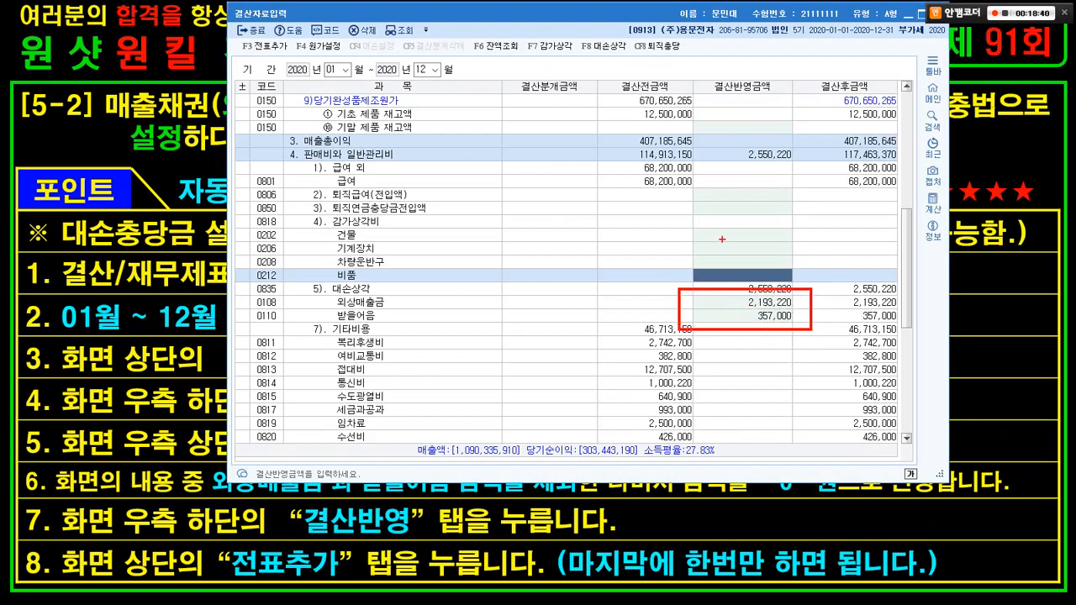
pyautogui.moveTo(629, 72)
pyautogui.mouseDown()
pyautogui.moveTo(570, 40)
pyautogui.moveTo(626, 65)
pyautogui.moveTo(614, 60)
pyautogui.moveTo(578, 137)
pyautogui.mouseUp()
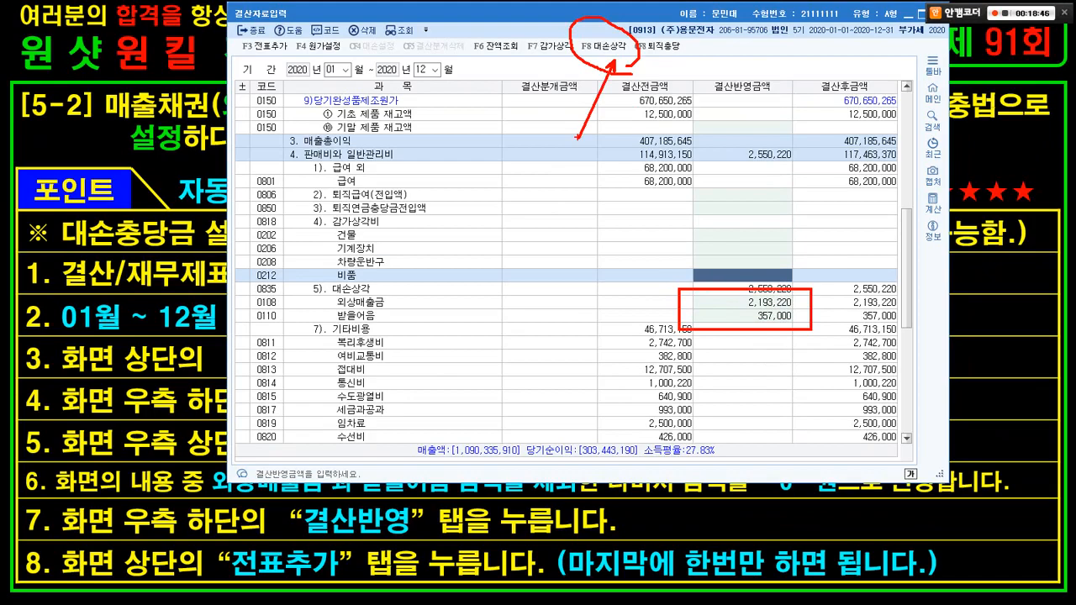
pyautogui.press('Escape')
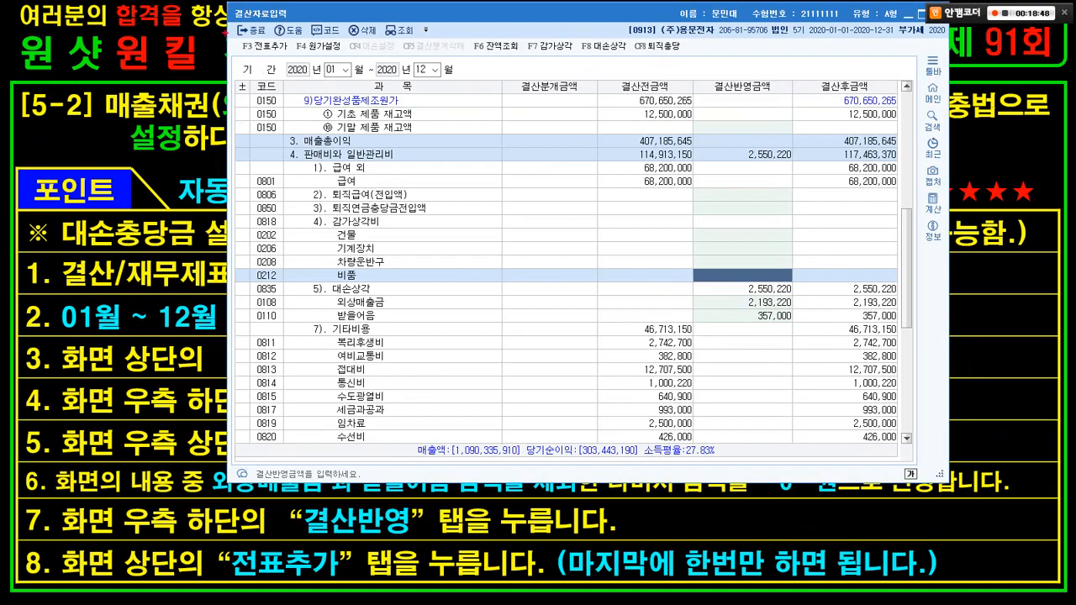
pyautogui.moveTo(228, 30)
pyautogui.mouseDown()
pyautogui.moveTo(314, 55)
pyautogui.moveTo(317, 65)
pyautogui.moveTo(284, 58)
pyautogui.moveTo(339, 155)
pyautogui.mouseUp()
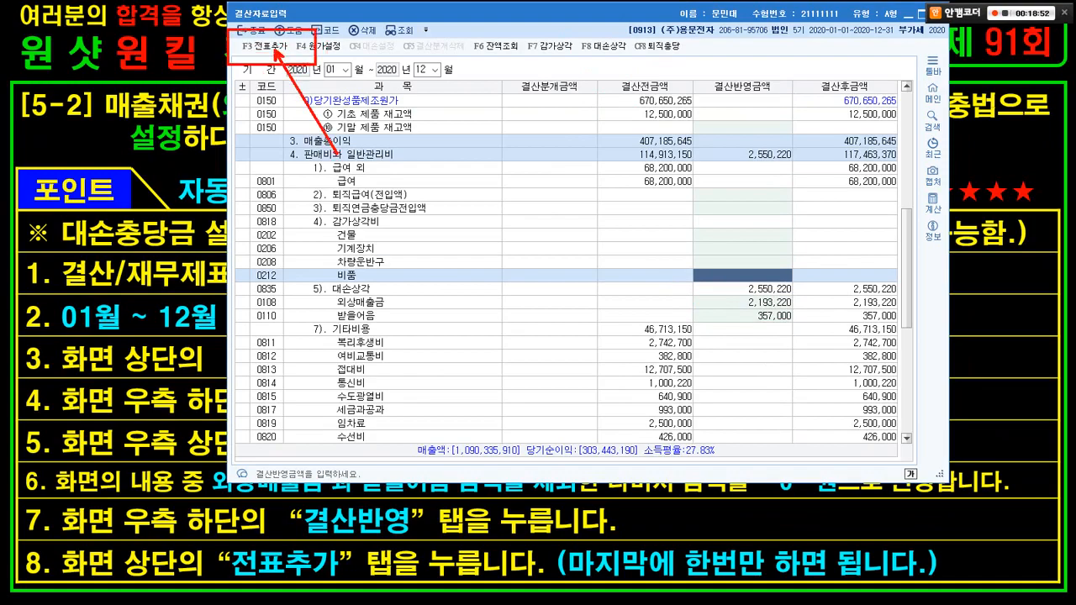
pyautogui.press('Escape')
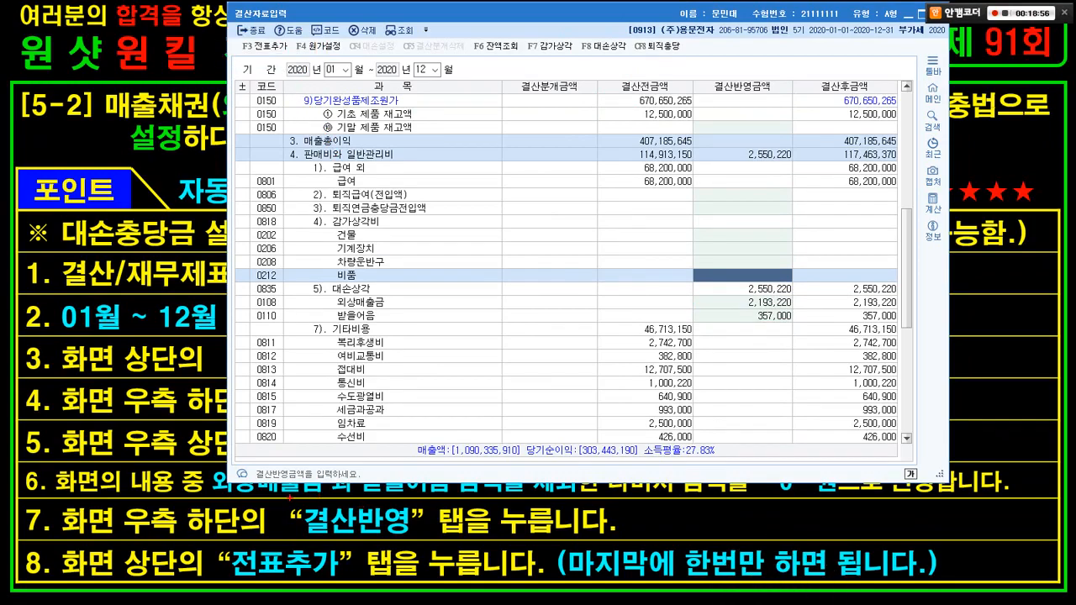
pyautogui.moveTo(287, 496); pyautogui.dragTo(422, 544)
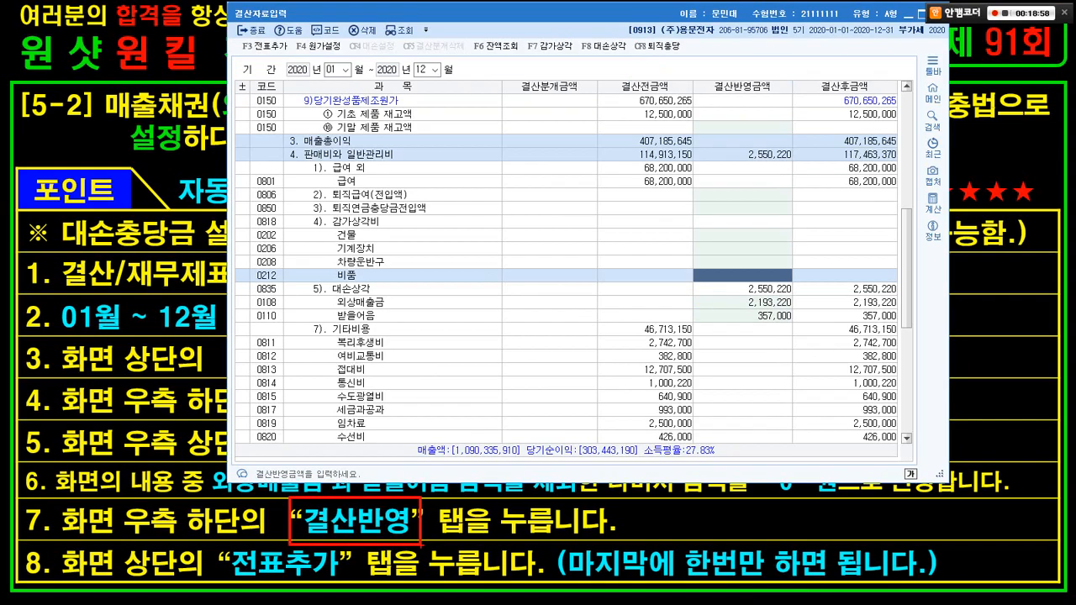
pyautogui.moveTo(223, 543); pyautogui.dragTo(344, 590)
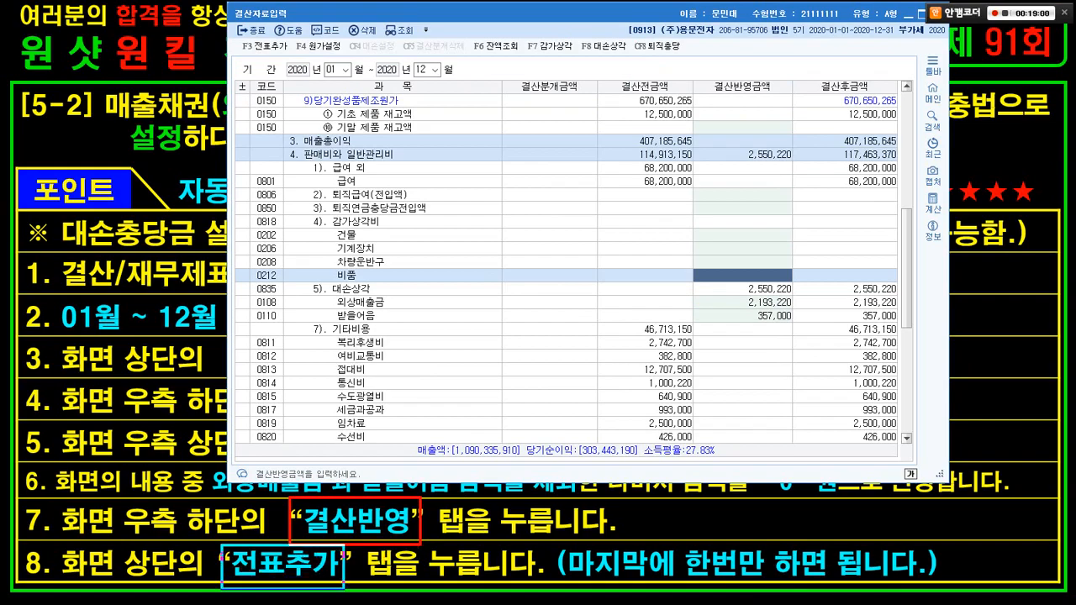
pyautogui.moveTo(559, 543)
pyautogui.mouseDown()
pyautogui.moveTo(684, 579)
pyautogui.moveTo(940, 579)
pyautogui.mouseUp()
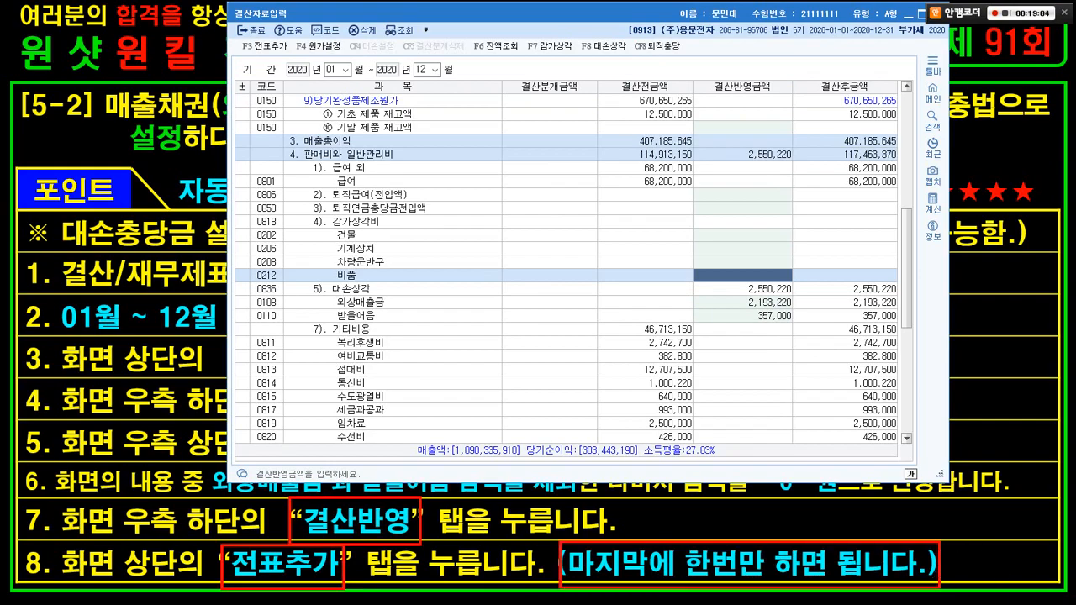
pyautogui.press('Escape')
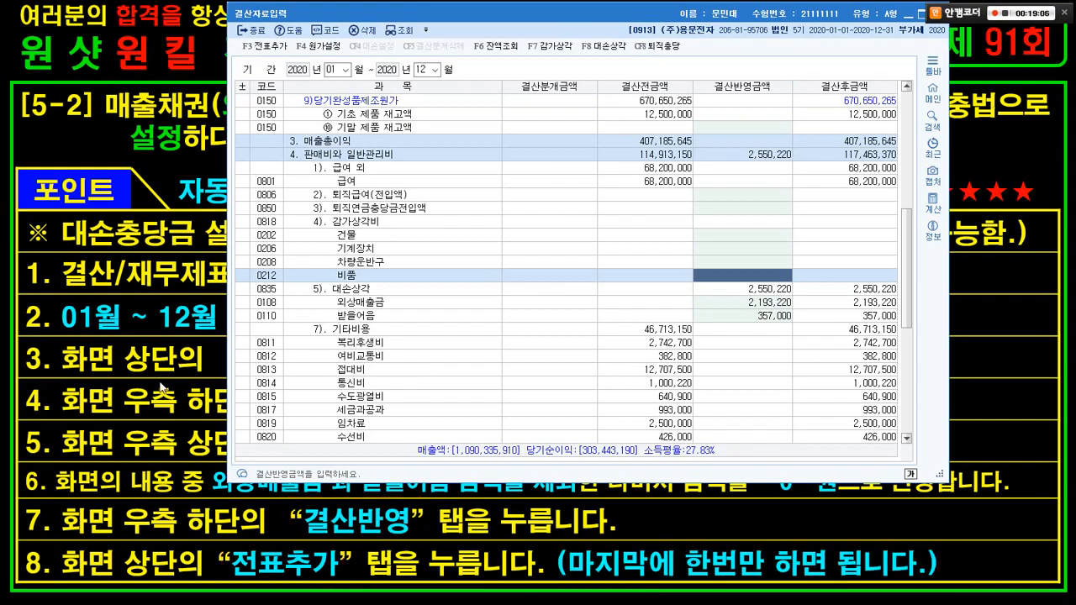
# Step: Advance the slideshow to problem 5-3 and review the depreciation items for 기계장치, 차량운반구 and 비품 with their departments
pyautogui.click(162, 387)
pyautogui.click(162, 387)
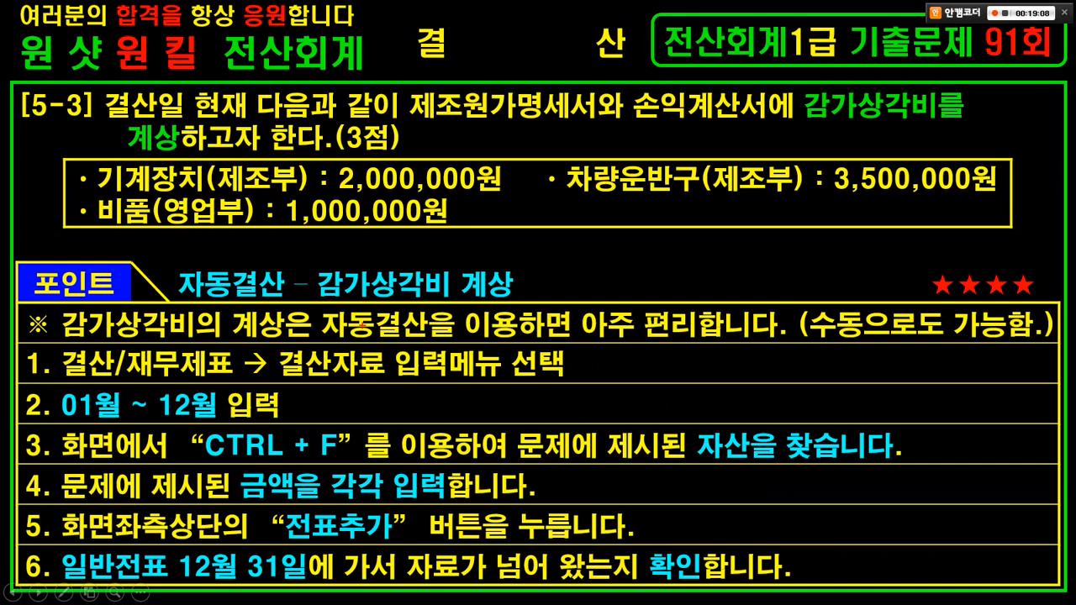
pyautogui.moveTo(801, 84); pyautogui.dragTo(975, 132)
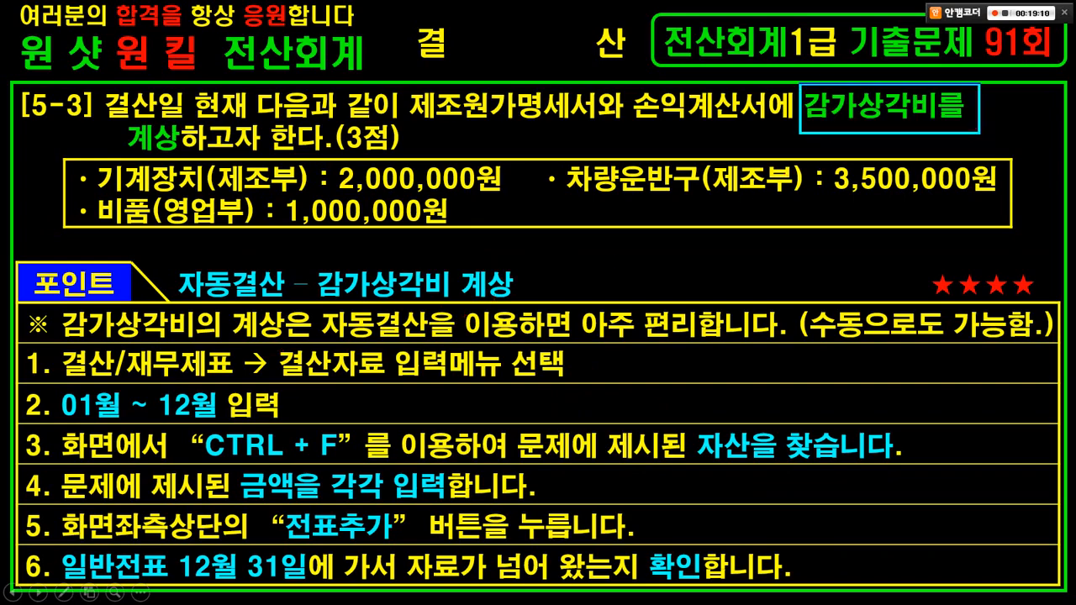
pyautogui.moveTo(73, 159)
pyautogui.mouseDown()
pyautogui.moveTo(309, 195)
pyautogui.moveTo(245, 131)
pyautogui.moveTo(294, 144)
pyautogui.mouseUp()
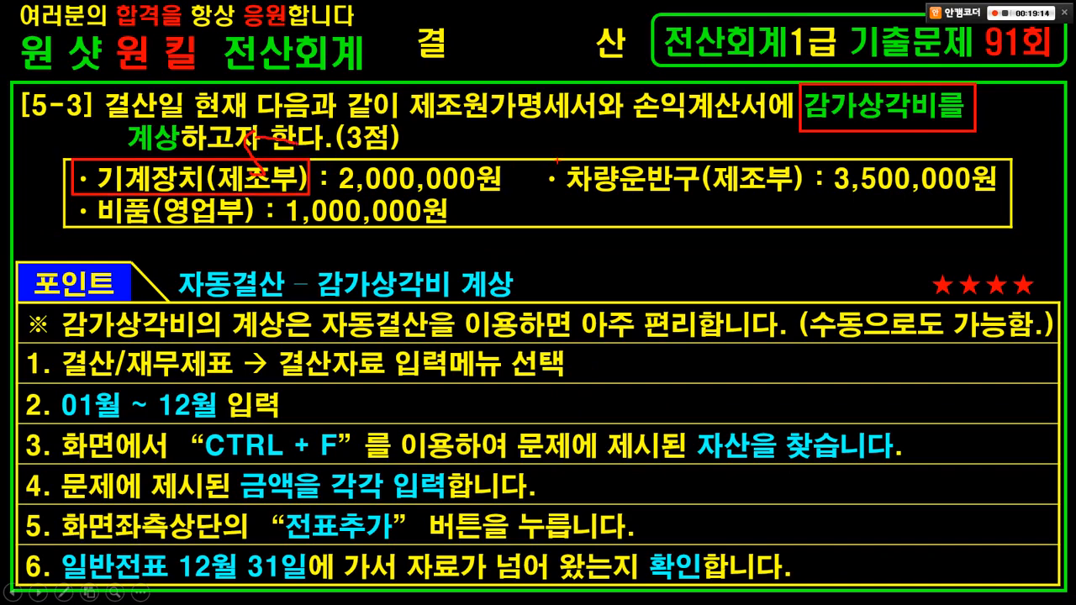
pyautogui.moveTo(556, 158); pyautogui.dragTo(806, 207)
pyautogui.moveTo(729, 136); pyautogui.dragTo(753, 164)
pyautogui.moveTo(735, 143); pyautogui.dragTo(753, 143)
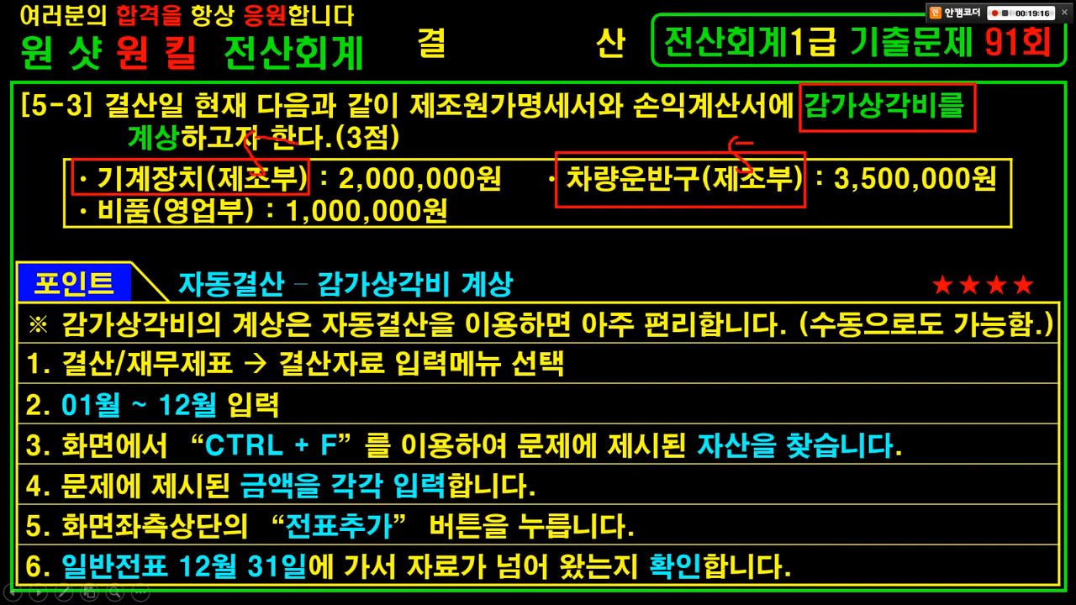
pyautogui.moveTo(87, 226); pyautogui.dragTo(267, 243)
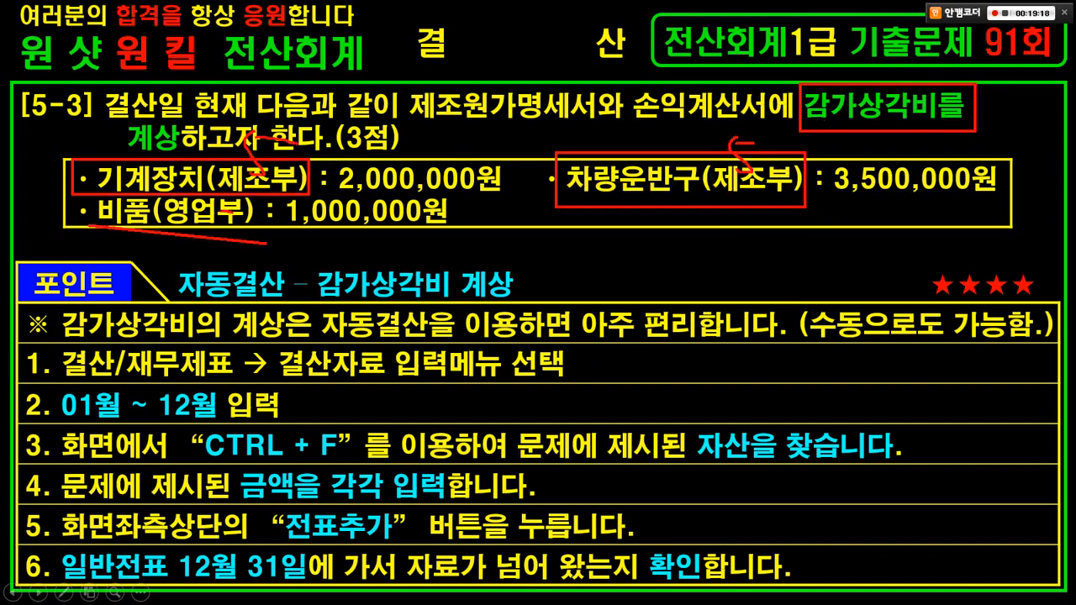
pyautogui.moveTo(246, 208)
pyautogui.mouseDown()
pyautogui.moveTo(223, 223)
pyautogui.moveTo(272, 242)
pyautogui.mouseUp()
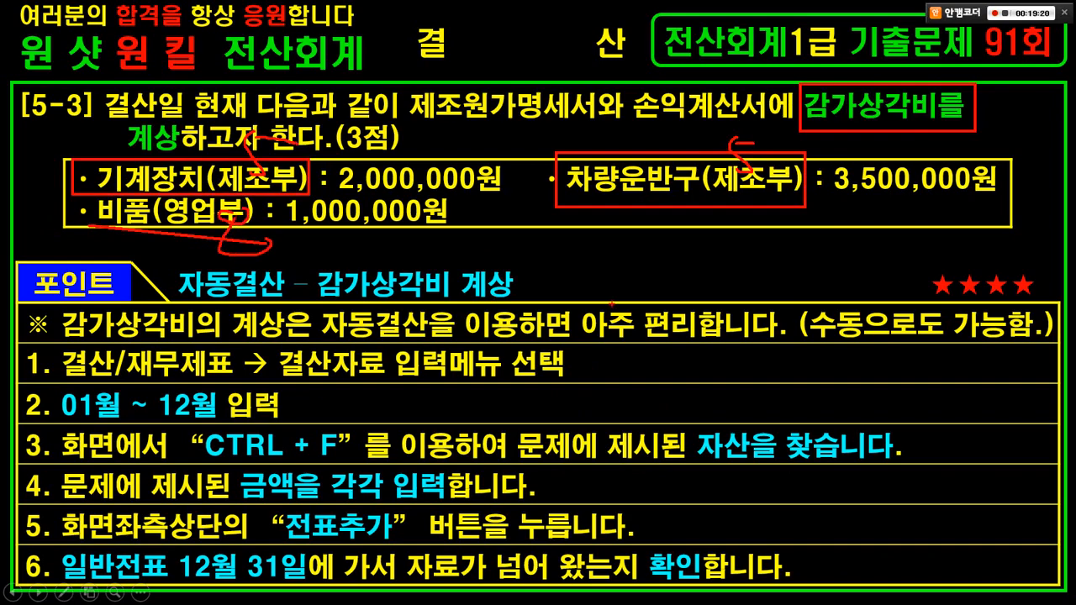
pyautogui.press('e')
# Step: Switch to the 결산자료입력 window and search the account list for 기계
pyautogui.hotkey('alt', 'Tab')
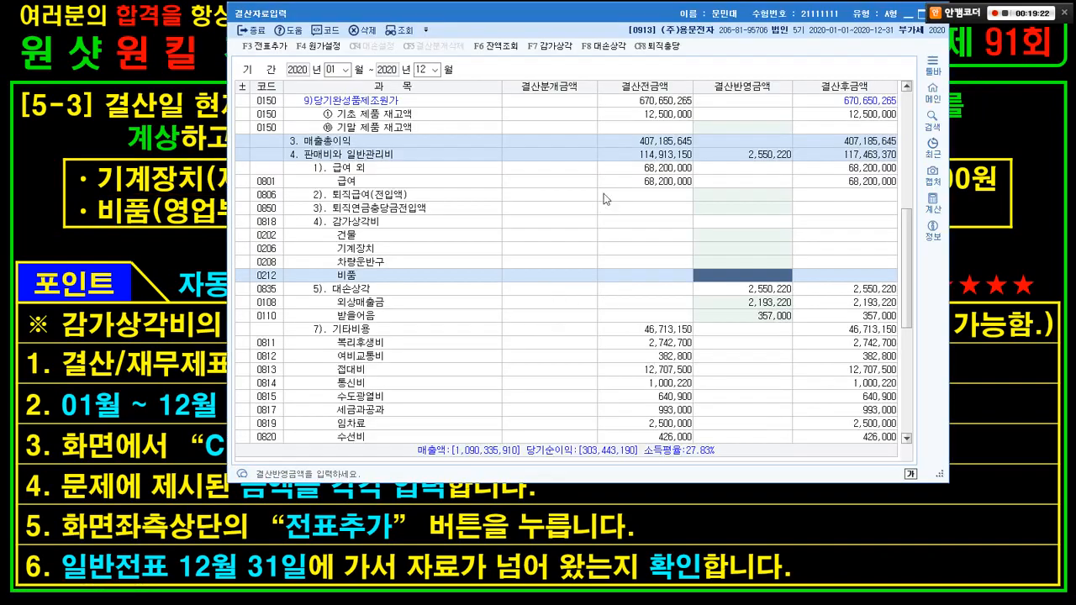
pyautogui.click(575, 194)
pyautogui.hotkey('ctrl', 'f')
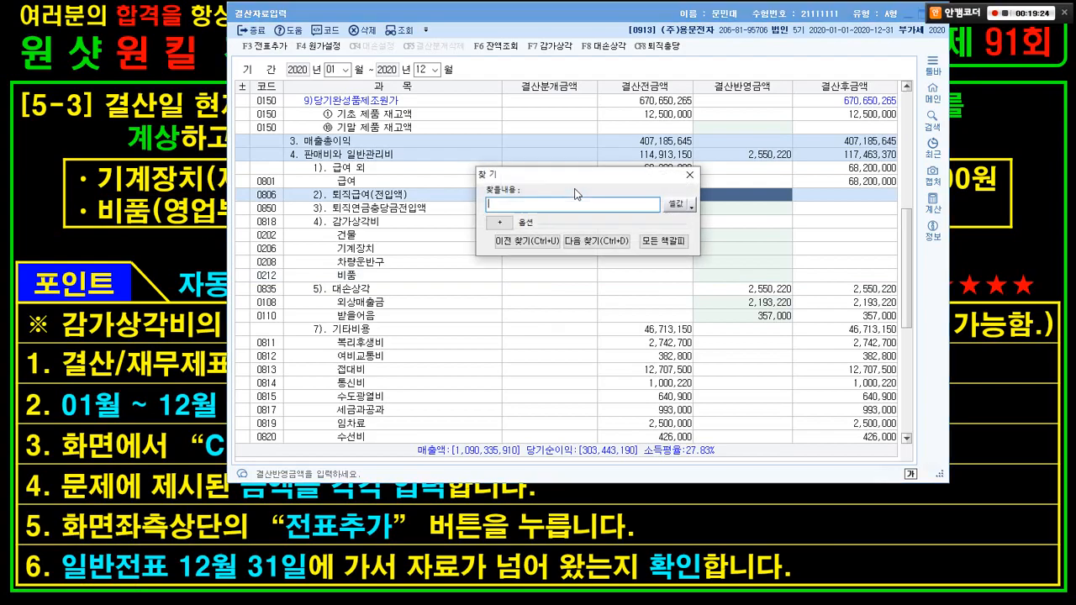
pyautogui.write('기계')
pyautogui.press('Return')
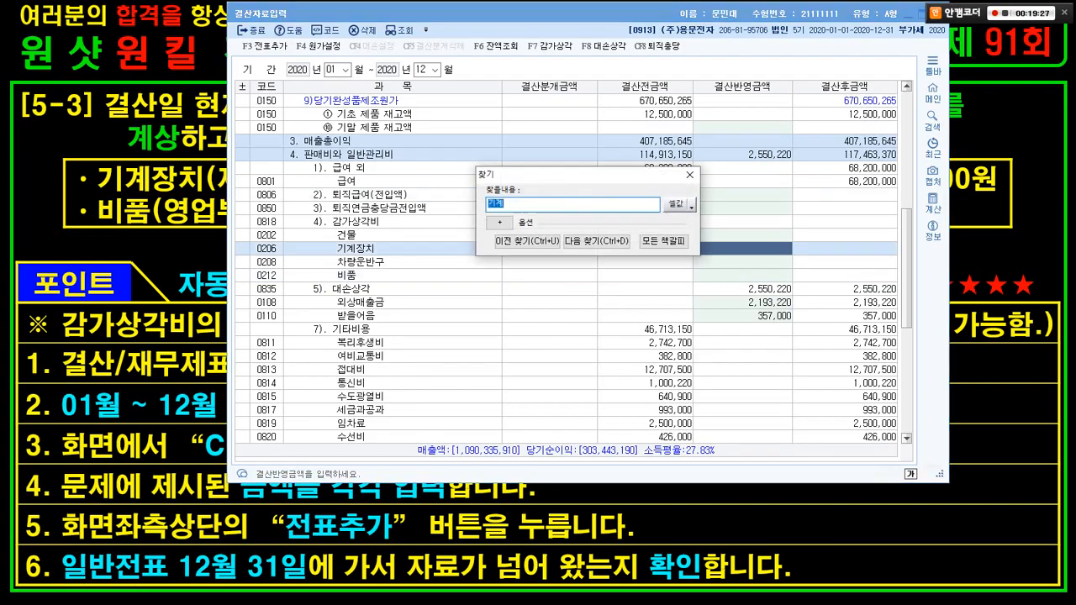
pyautogui.click(689, 175)
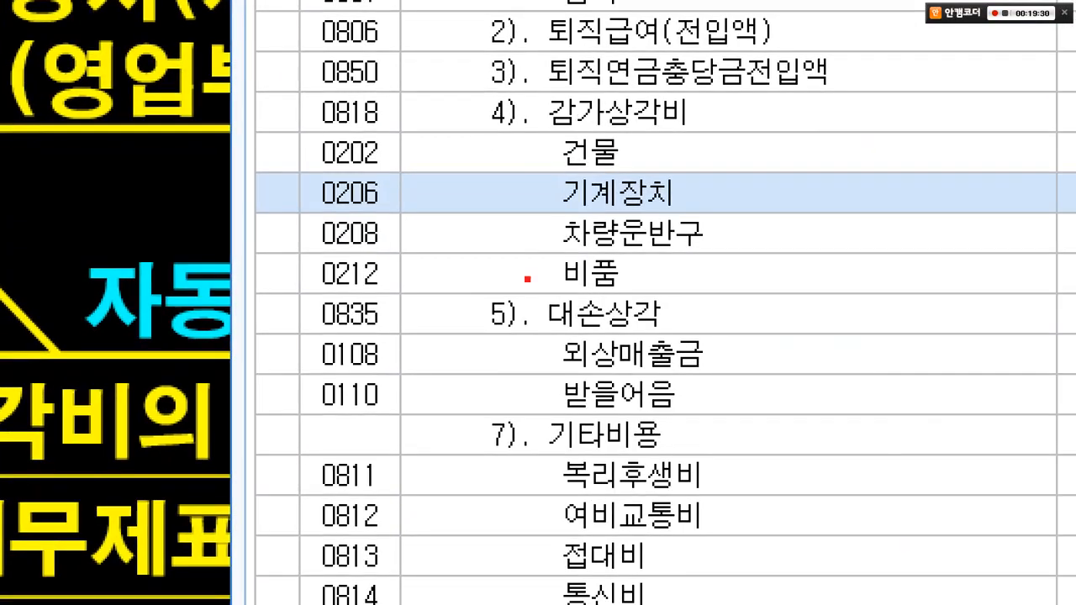
# Step: Examine the found 기계장치 row and which 감가상각비 heading it belongs to
pyautogui.moveTo(201, 210); pyautogui.dragTo(262, 235)
pyautogui.moveTo(664, 210); pyautogui.dragTo(724, 227)
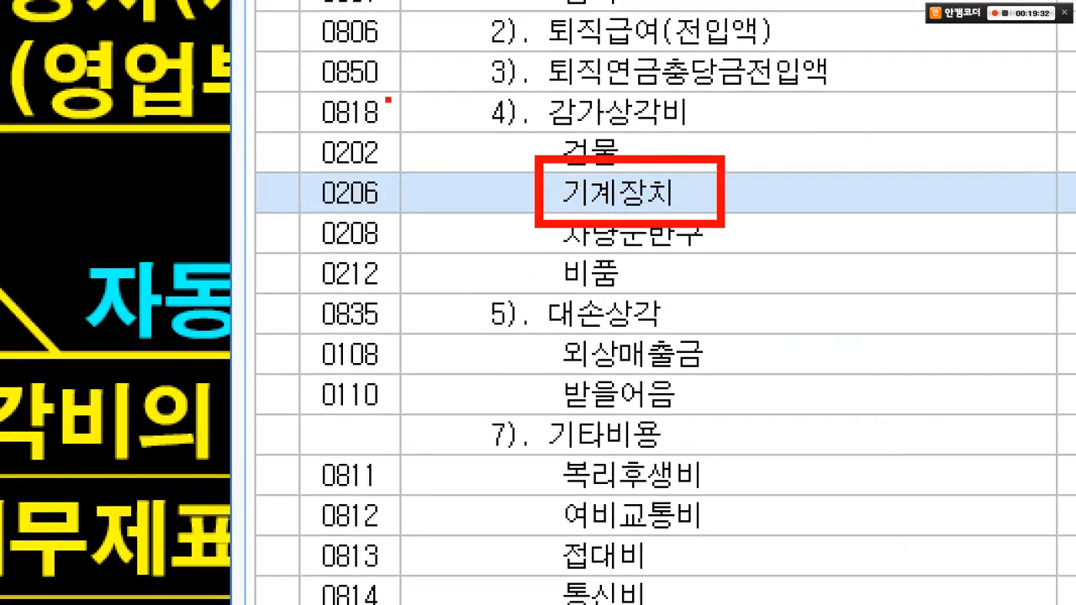
pyautogui.moveTo(289, 84)
pyautogui.mouseDown()
pyautogui.moveTo(422, 113)
pyautogui.moveTo(728, 134)
pyautogui.mouseUp()
pyautogui.moveTo(510, 47); pyautogui.dragTo(419, 178)
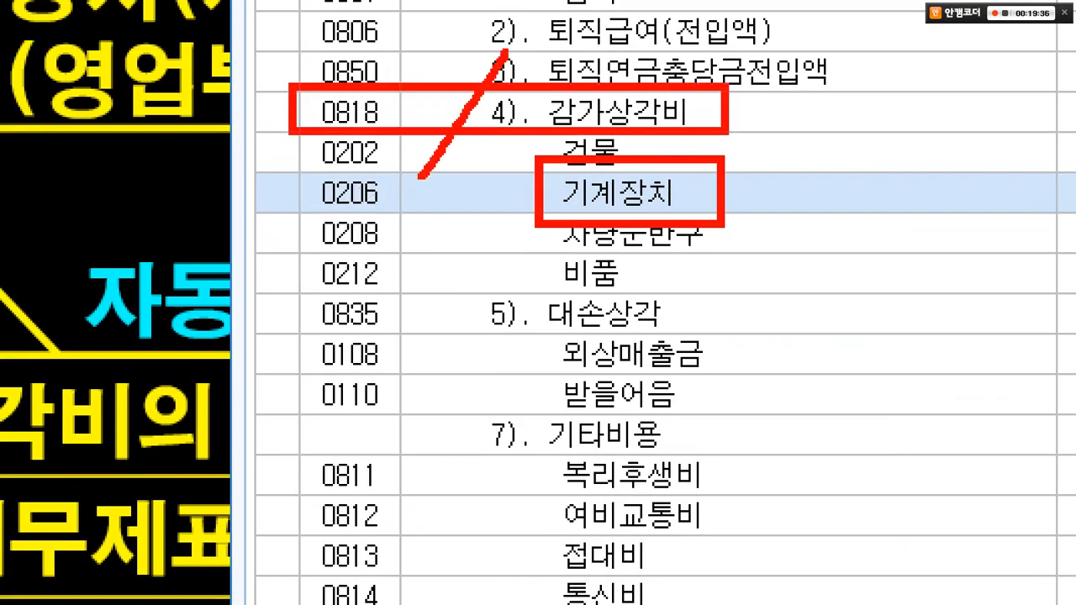
pyautogui.moveTo(452, 99); pyautogui.dragTo(531, 256)
pyautogui.press('Escape')
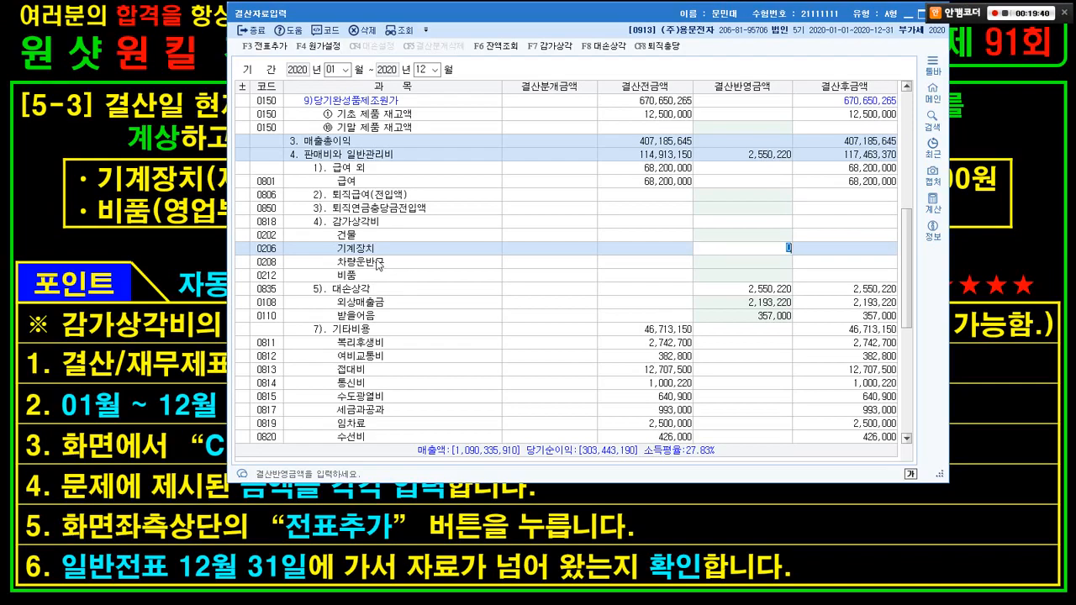
# Step: Repeat the search for 기계 and locate the 기계장치 row under 0518 일반감가상각비
pyautogui.hotkey('ctrl', '1')
pyautogui.hotkey('ctrl', 'f')
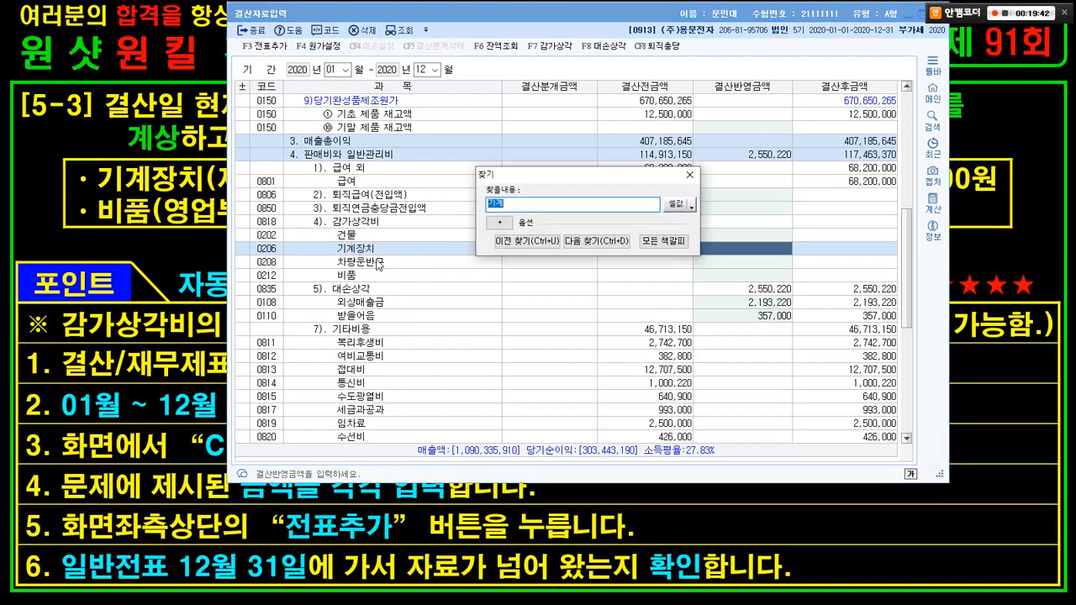
pyautogui.click(595, 241)
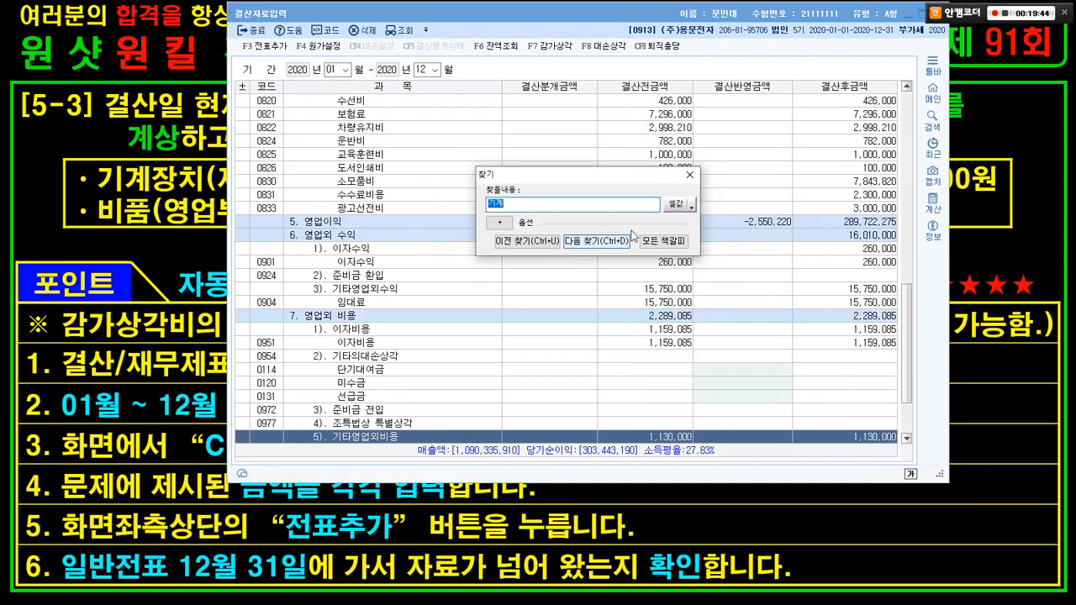
pyautogui.click(688, 175)
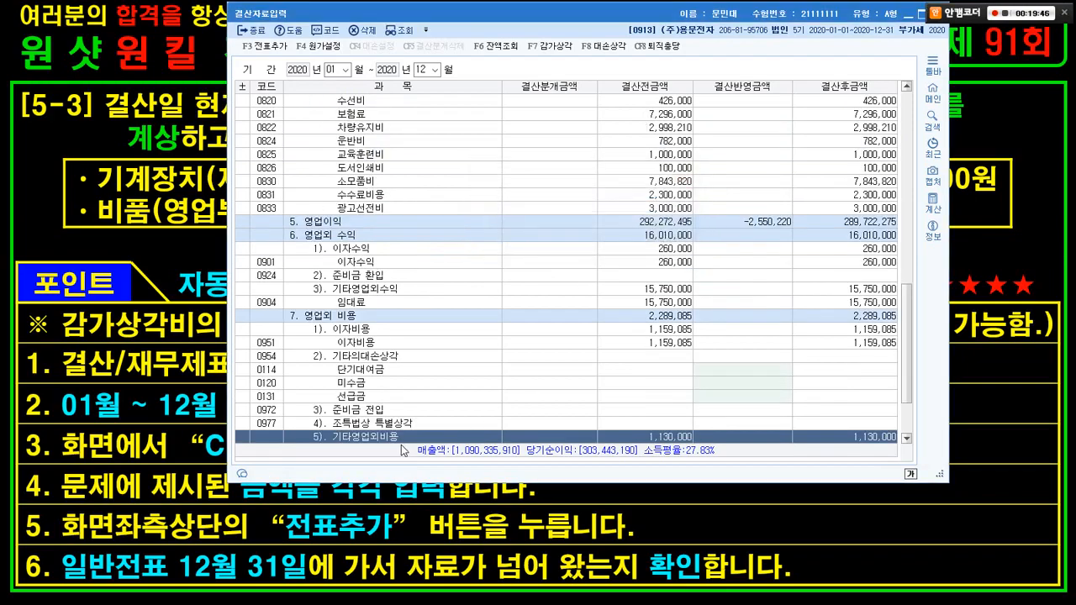
pyautogui.hotkey('ctrl', 'f')
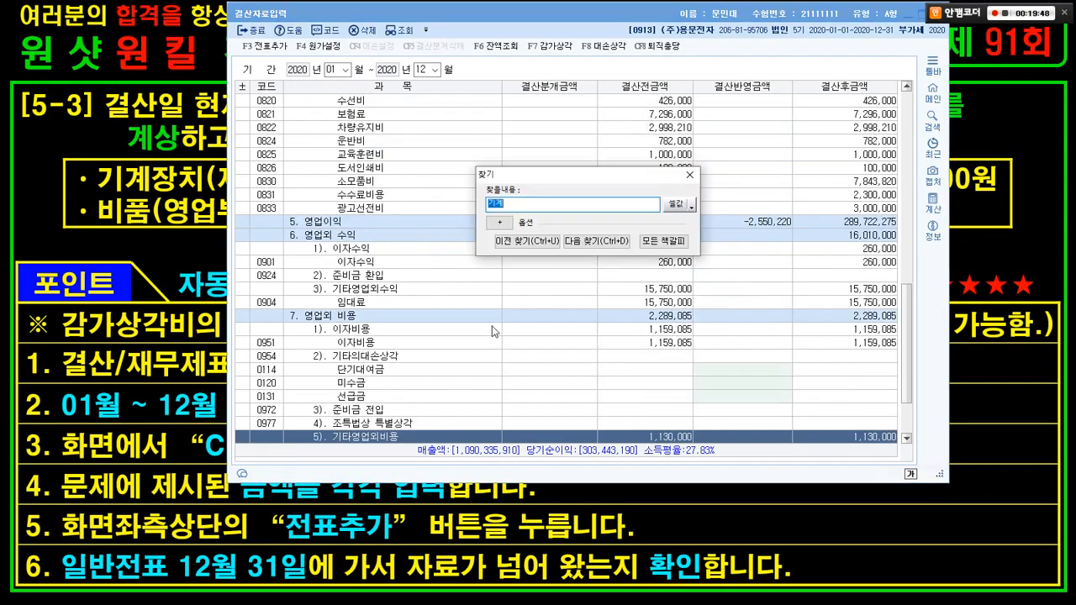
pyautogui.click(580, 242)
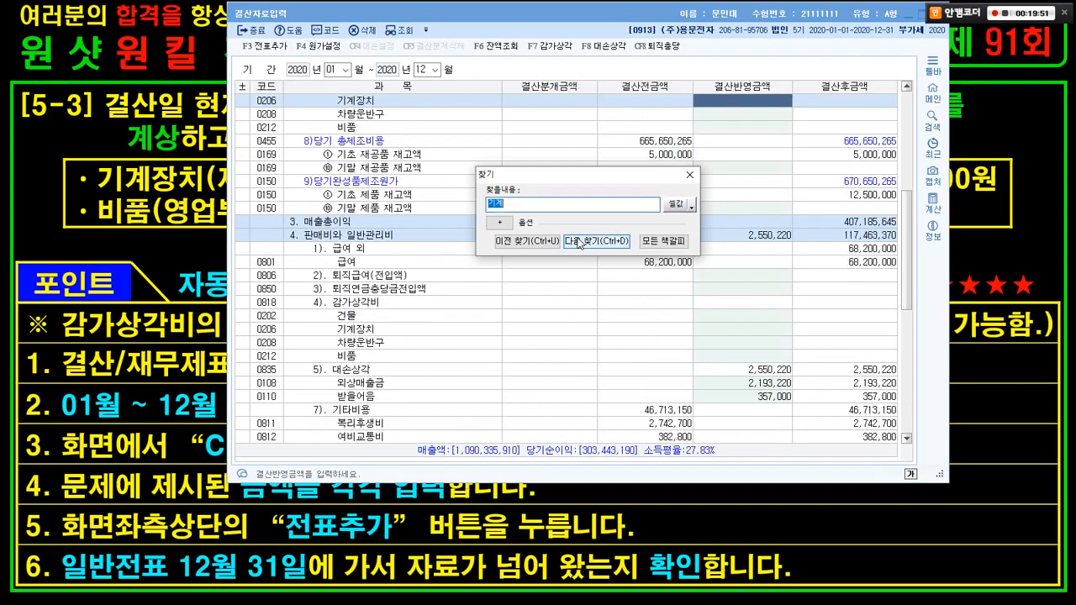
pyautogui.click(689, 175)
pyautogui.scroll(4, 507, 353)
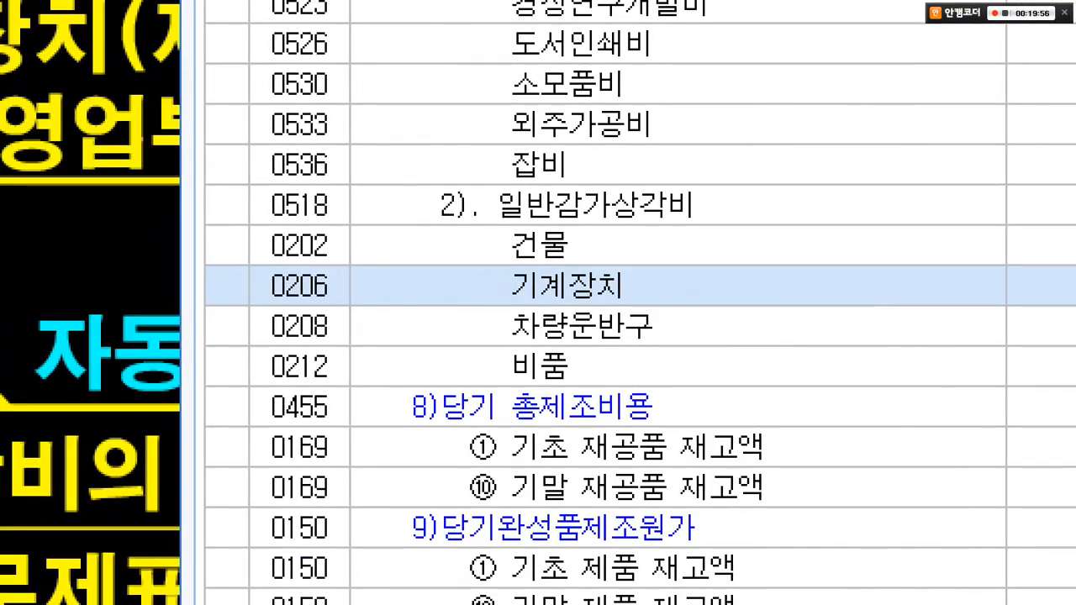
pyautogui.moveTo(205, 173); pyautogui.dragTo(715, 235)
pyautogui.moveTo(338, 212)
pyautogui.mouseDown()
pyautogui.moveTo(321, 228)
pyautogui.moveTo(315, 179)
pyautogui.moveTo(334, 217)
pyautogui.mouseUp()
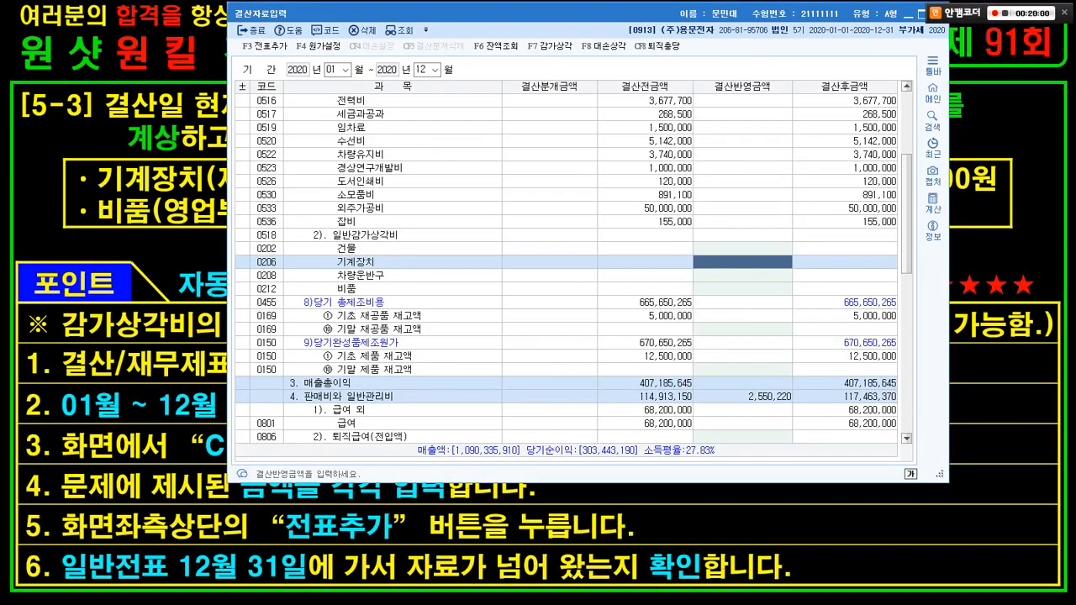
# Step: Check the 기계장치 amount on the problem slide and enter 2,000,000 as its 결산반영금액 under 일반감가상각비
pyautogui.hotkey('alt', 'Tab')
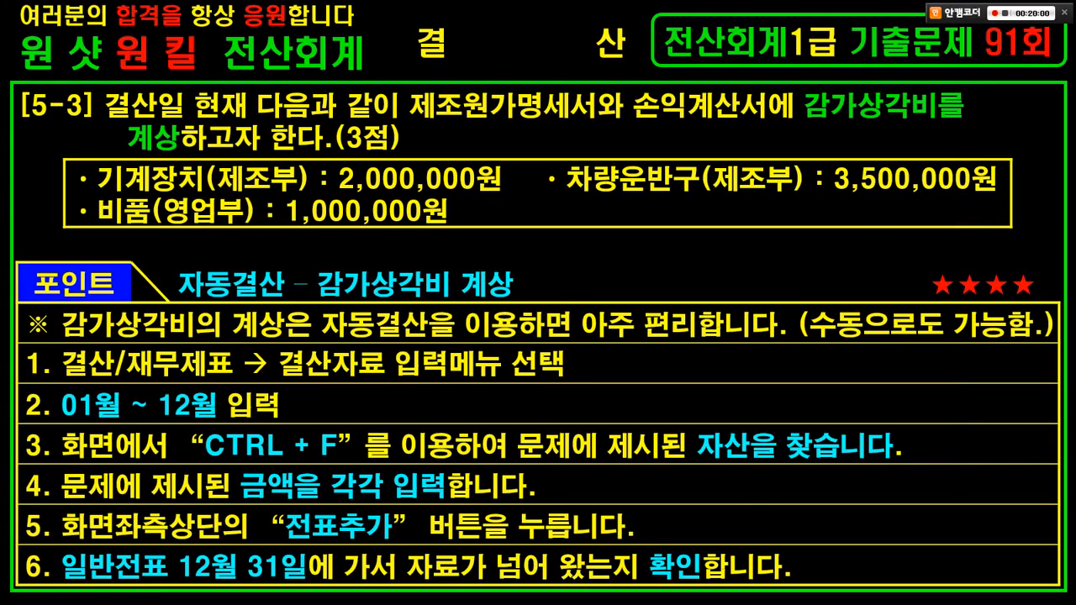
pyautogui.hotkey('alt', 'Tab')
pyautogui.write('2000000')
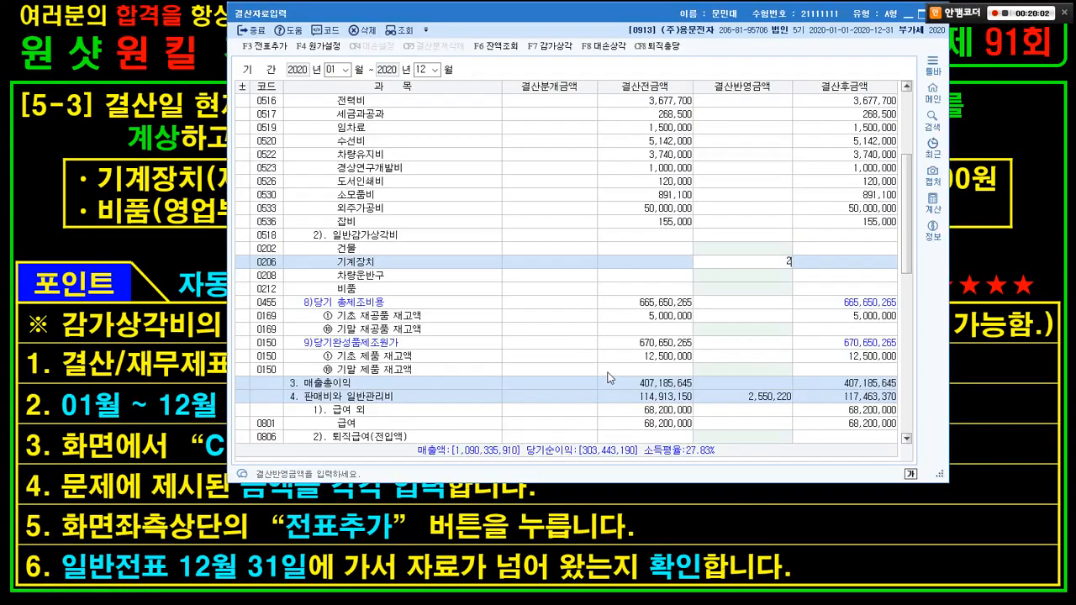
pyautogui.press('Return')
# Step: Check the 차량운반구 amount on the problem slide and enter 3,500,000 as its 결산반영금액 under 일반감가상각비
pyautogui.hotkey('alt', 'Tab')
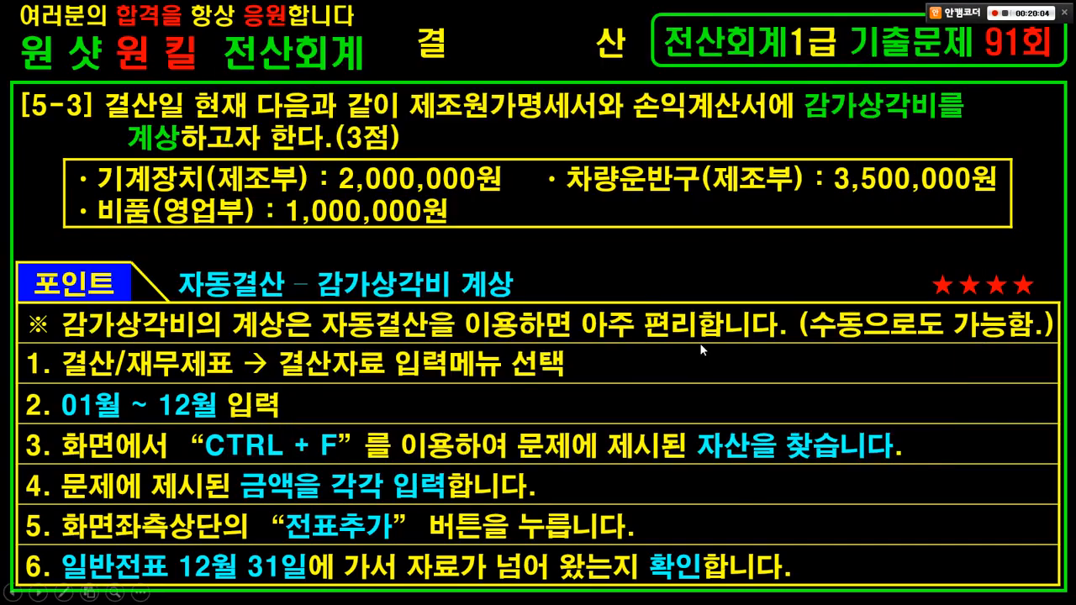
pyautogui.hotkey('alt', 'Tab')
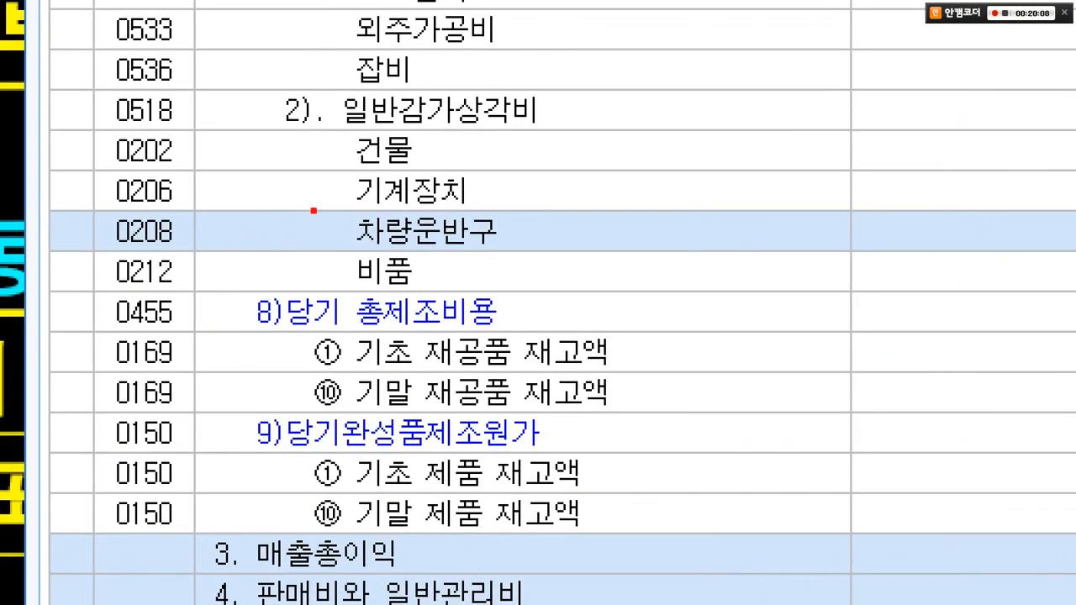
pyautogui.moveTo(148, 201); pyautogui.dragTo(355, 246)
pyautogui.moveTo(176, 140)
pyautogui.mouseDown()
pyautogui.moveTo(165, 136)
pyautogui.moveTo(172, 84)
pyautogui.moveTo(178, 139)
pyautogui.mouseUp()
pyautogui.press('Escape')
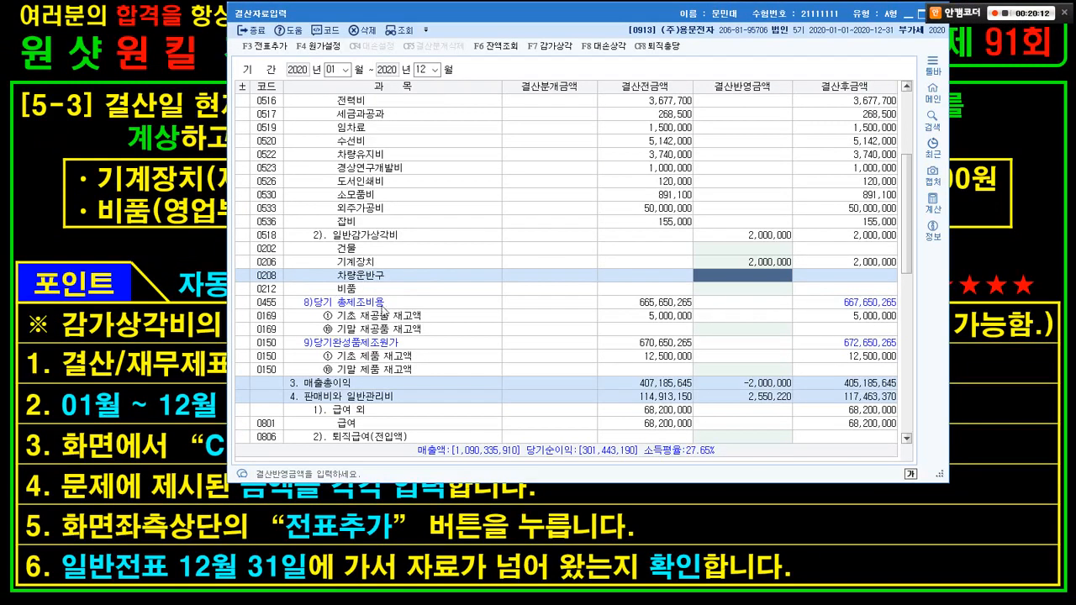
pyautogui.hotkey('alt', 'Tab')
pyautogui.hotkey('alt', 'Tab')
pyautogui.write('350')
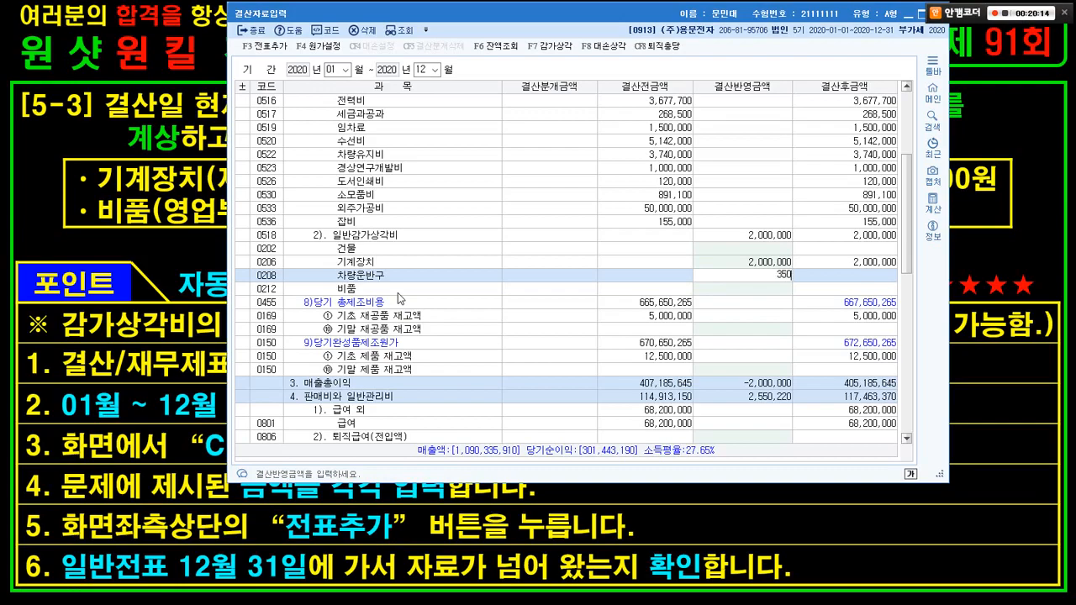
pyautogui.write('0000')
pyautogui.press('Return')
# Step: Check the 비품 item on the slide and search the account list for 비품 to reach its row under 0818 감가상각비
pyautogui.hotkey('alt', 'Tab')
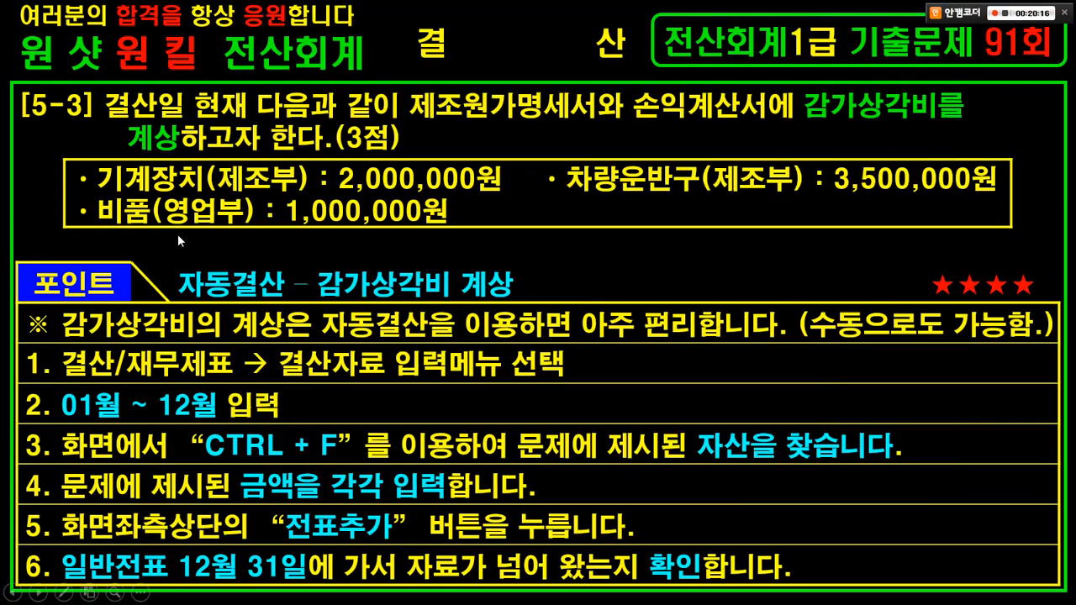
pyautogui.hotkey('alt', 'Tab')
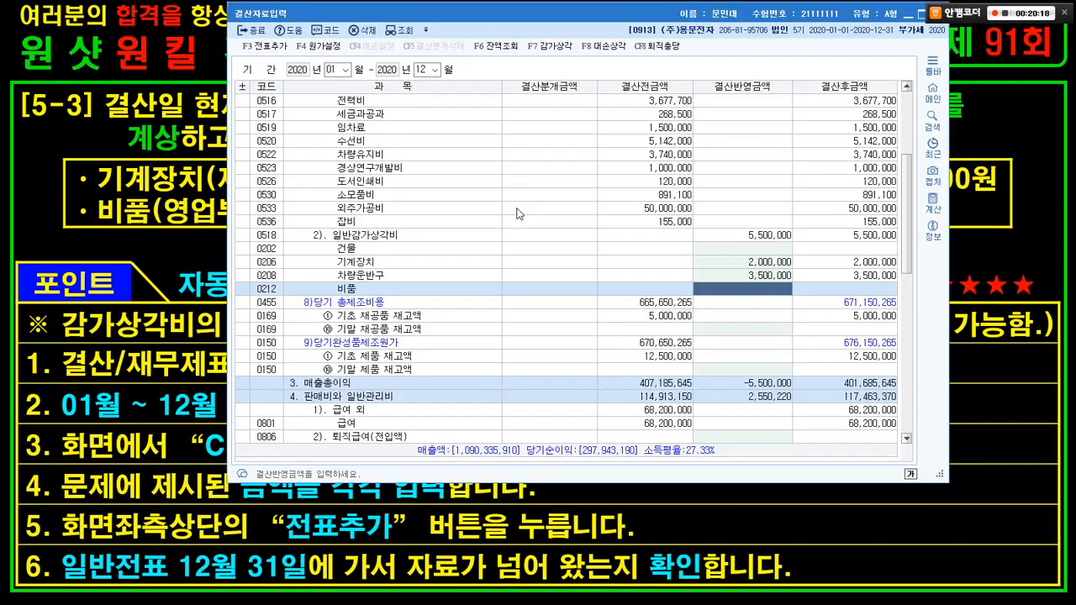
pyautogui.hotkey('ctrl', 'f')
pyautogui.write('비품')
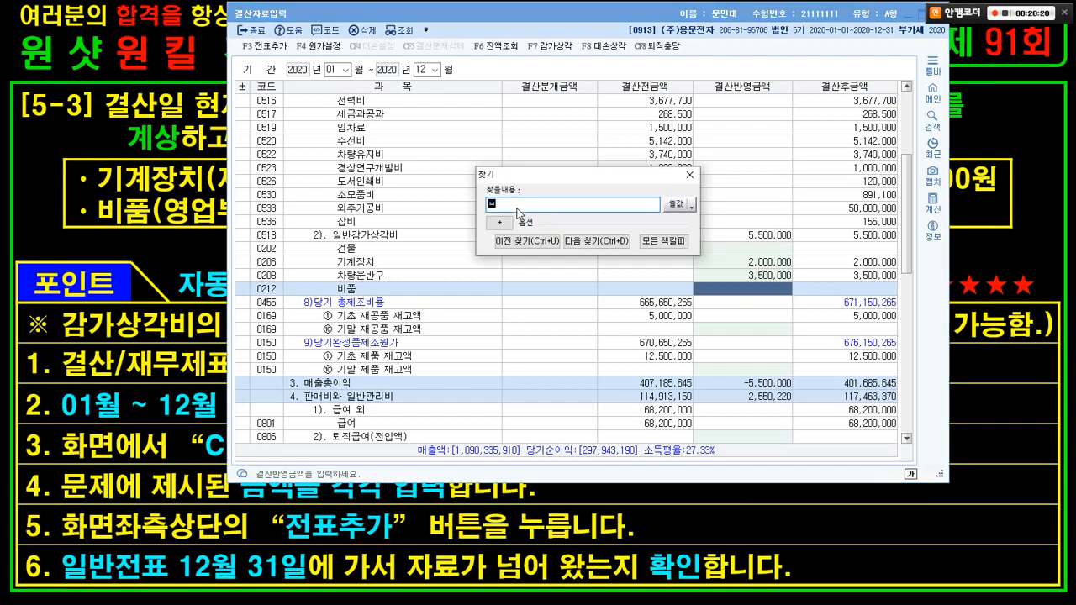
pyautogui.press('Return')
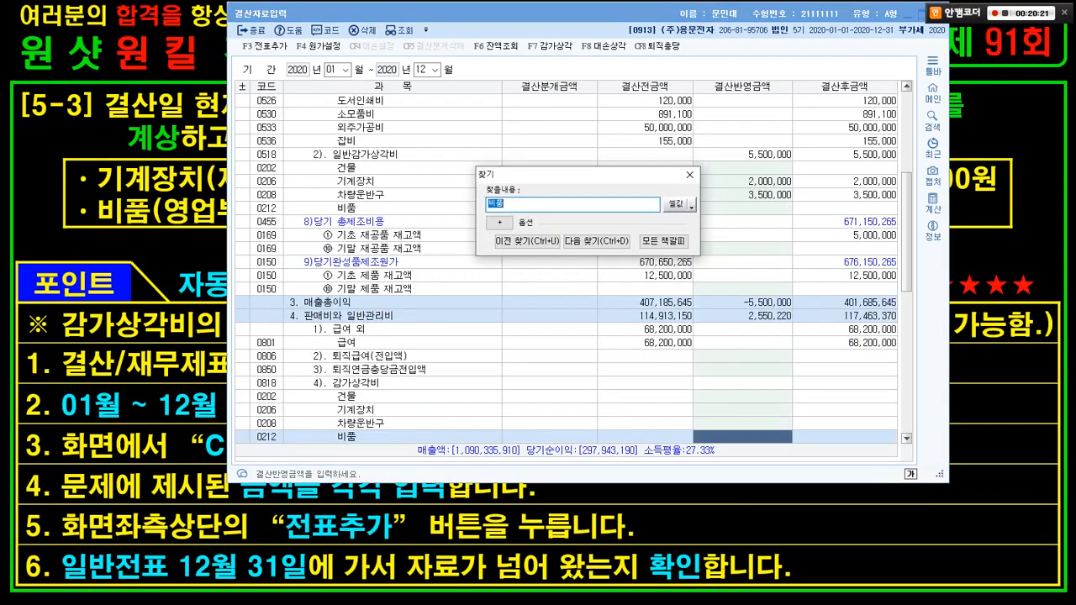
pyautogui.click(686, 175)
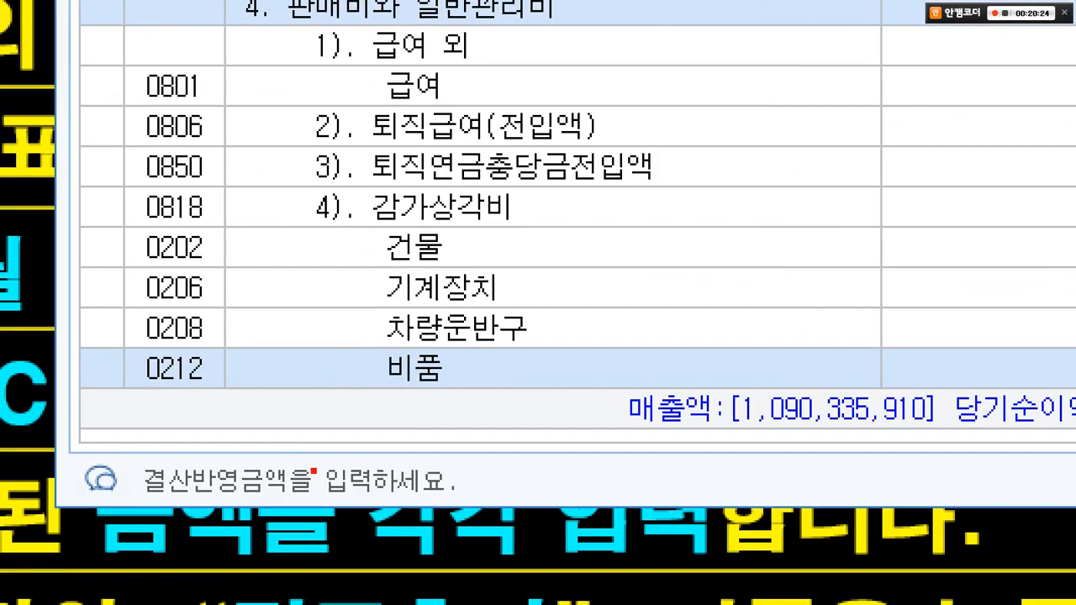
pyautogui.moveTo(131, 342); pyautogui.dragTo(489, 412)
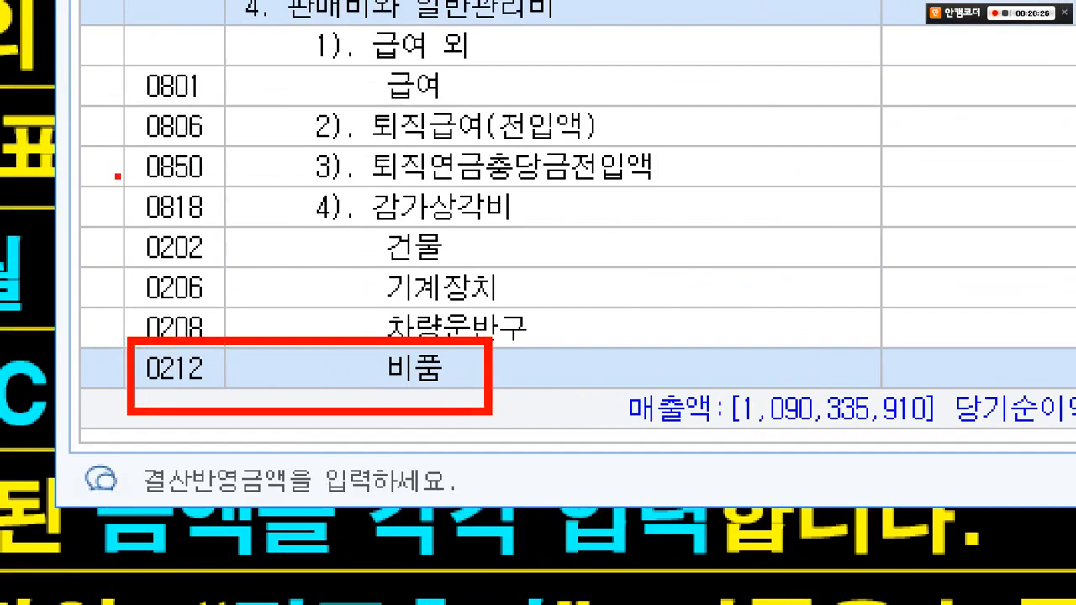
pyautogui.moveTo(113, 176); pyautogui.dragTo(512, 258)
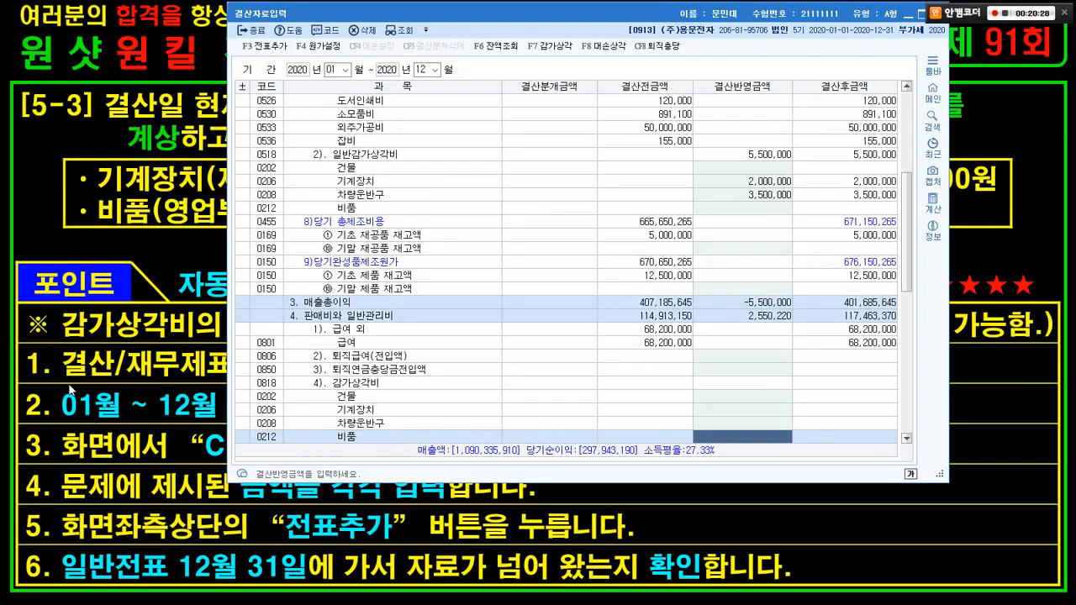
# Step: Enter 1,000,000 as the 결산반영금액 of 비품 under 0818 감가상각비
pyautogui.click(158, 258)
pyautogui.hotkey('alt', 'Tab')
pyautogui.write('1000000')
pyautogui.press('Return')
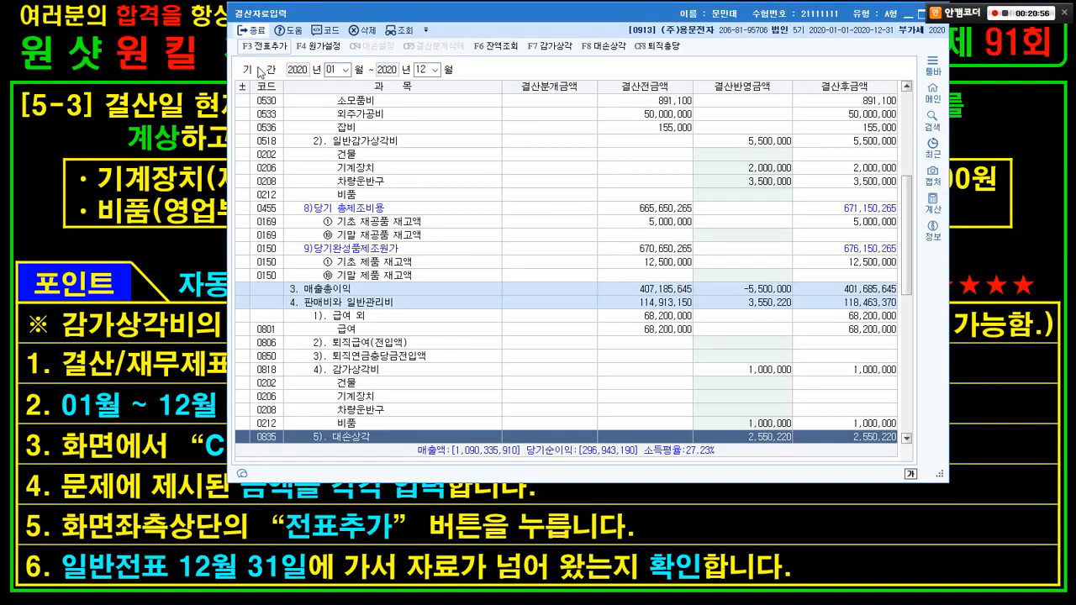
# Step: Add the closing entries to 일반전표 with 전표추가 and close the 결산자료입력 window
pyautogui.click(312, 139)
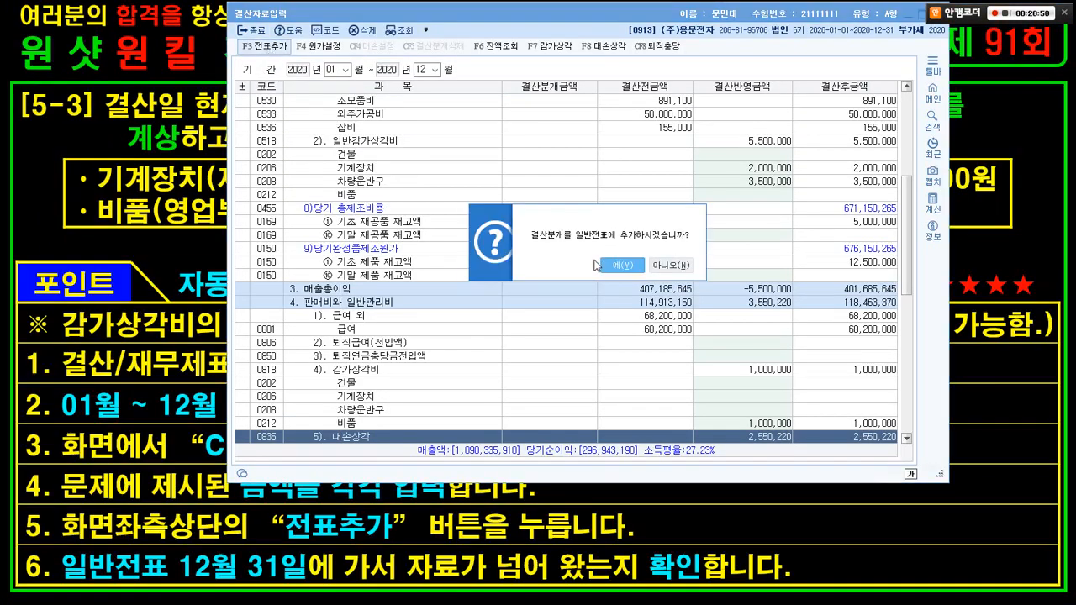
pyautogui.click(621, 265)
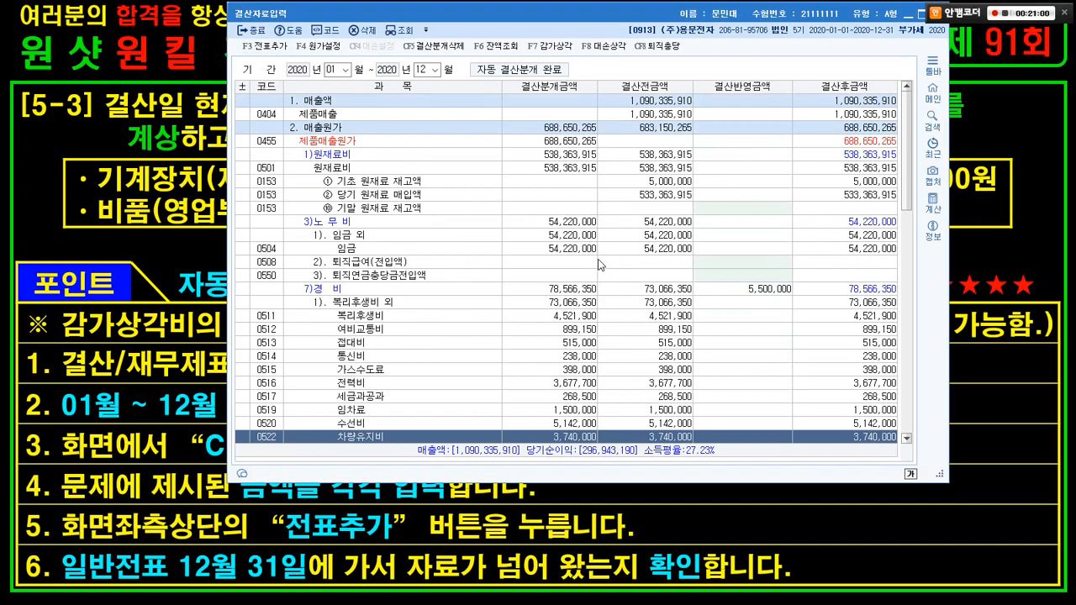
pyautogui.moveTo(572, 13); pyautogui.dragTo(513, 94)
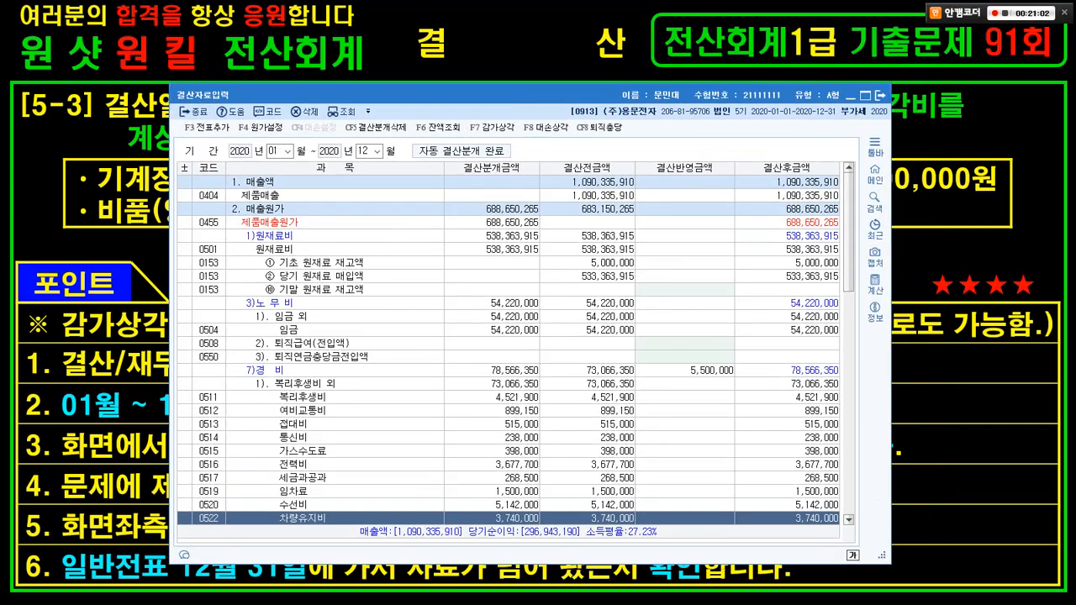
pyautogui.click(879, 95)
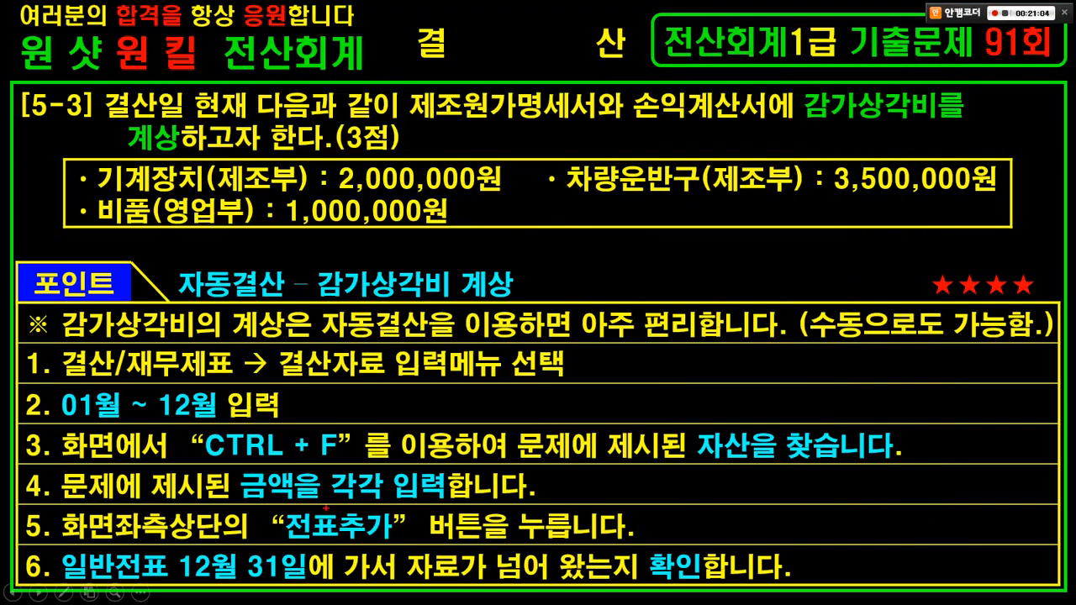
# Step: Review the slide's instructions on 전표추가 and on checking the transferred data in 일반전표 for December 31
pyautogui.moveTo(261, 504); pyautogui.dragTo(412, 551)
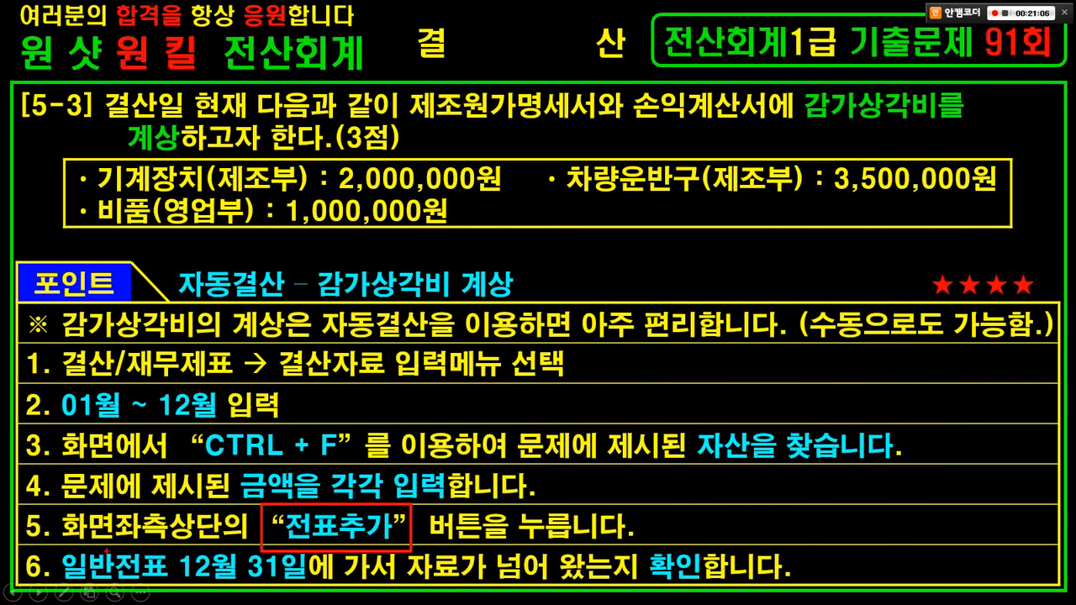
pyautogui.moveTo(62, 547); pyautogui.dragTo(311, 590)
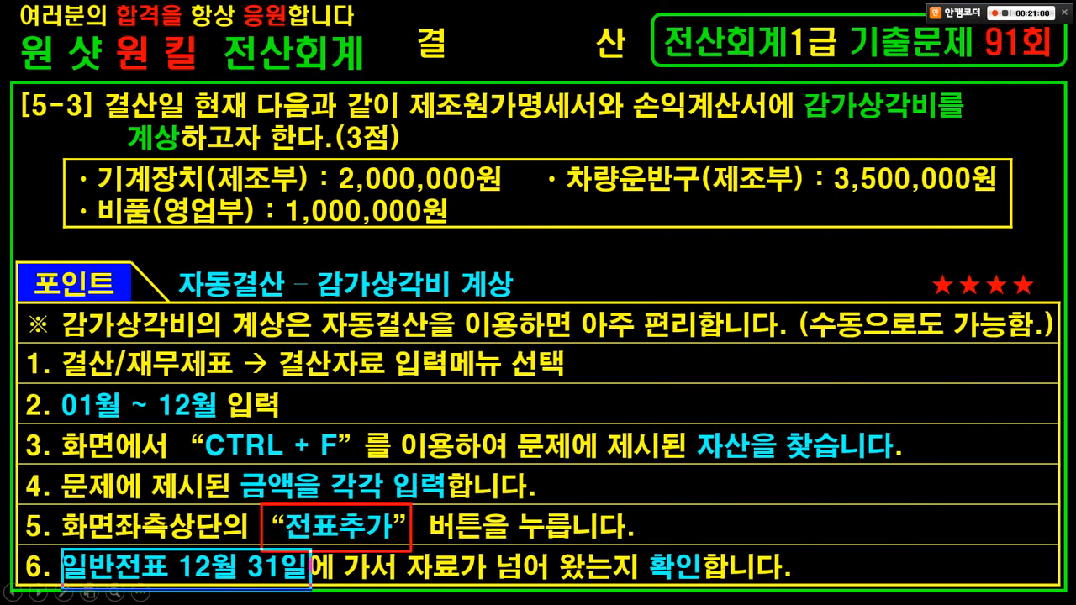
pyautogui.moveTo(541, 593)
pyautogui.mouseDown()
pyautogui.moveTo(485, 540)
pyautogui.moveTo(555, 547)
pyautogui.mouseUp()
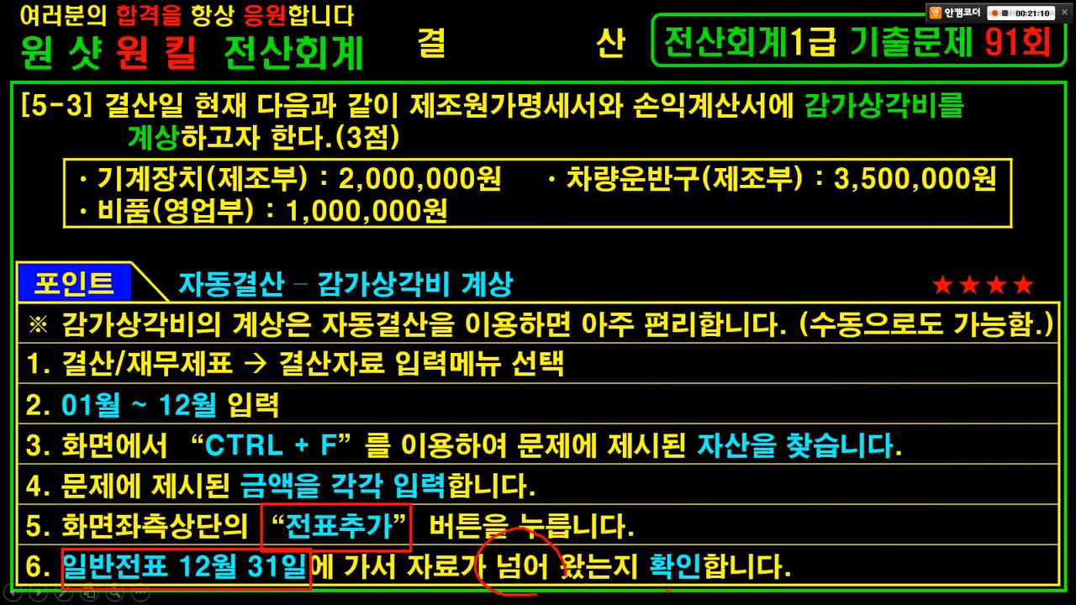
pyautogui.moveTo(670, 590)
pyautogui.mouseDown()
pyautogui.moveTo(664, 535)
pyautogui.moveTo(686, 565)
pyautogui.mouseUp()
pyautogui.moveTo(754, 524); pyautogui.dragTo(864, 481)
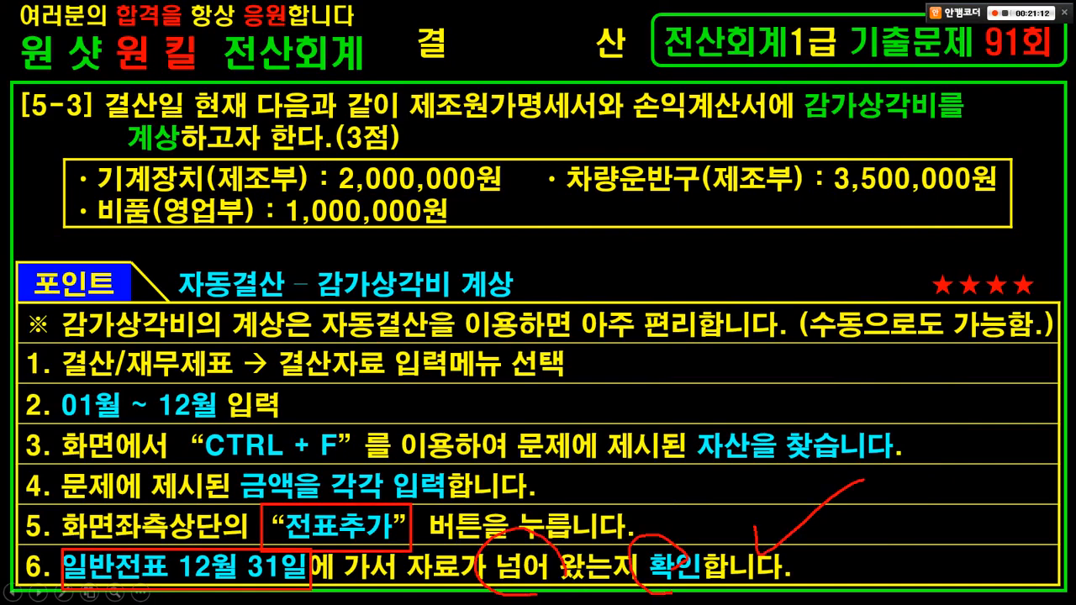
# Step: Switch back to KcLep and open 일반전표입력 to view the transferred December closing entries
pyautogui.press('Escape')
pyautogui.hotkey('alt', 'Tab')
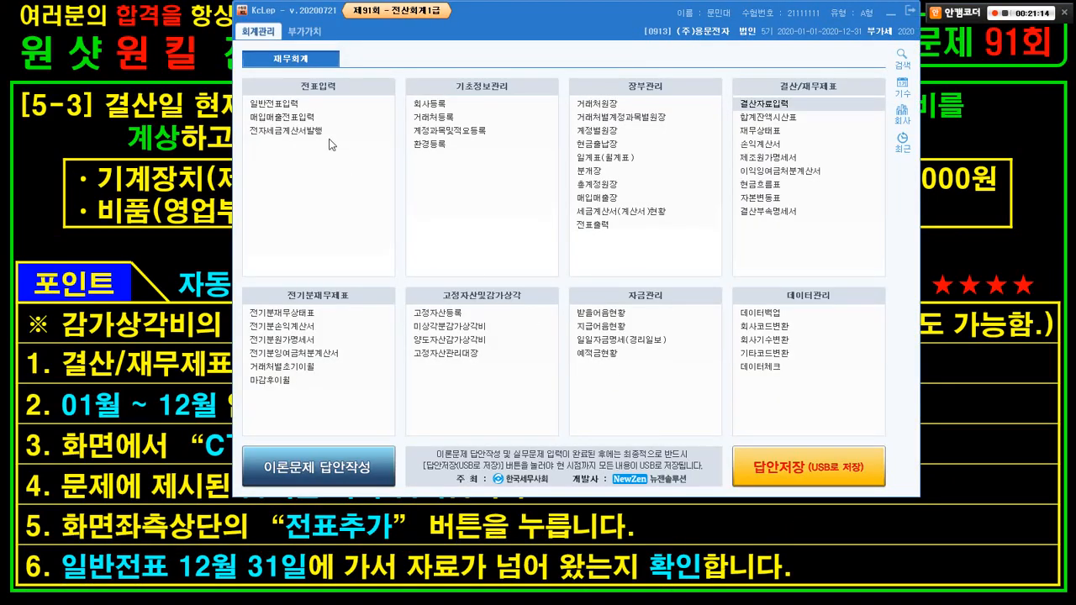
pyautogui.click(293, 104)
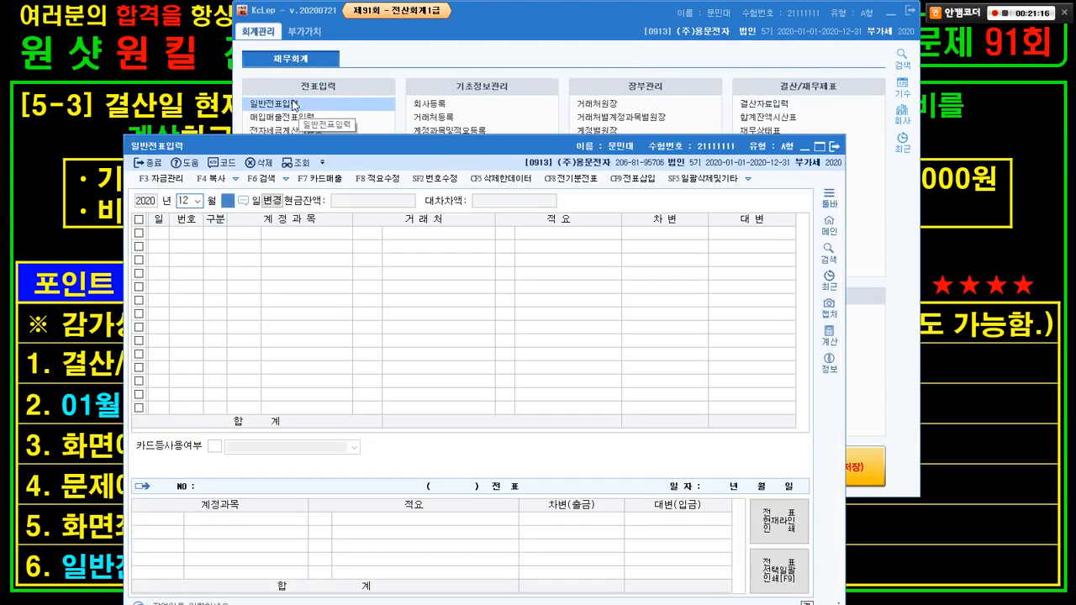
pyautogui.moveTo(430, 148); pyautogui.dragTo(536, 20)
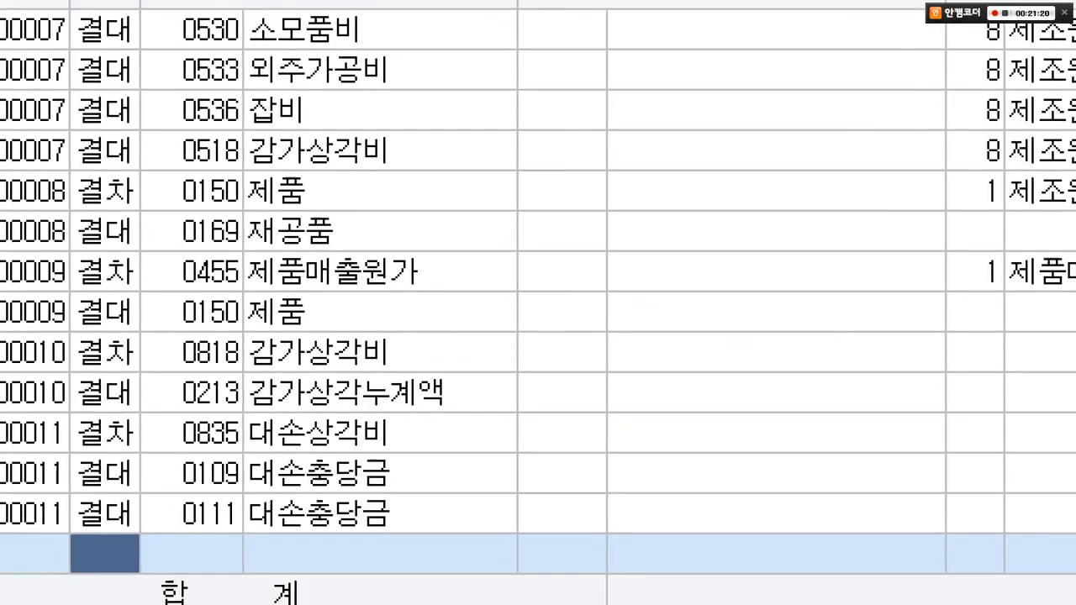
# Step: Check the December 31 vouchers in 일반전표입력, from the 차변/대변 entry for 임대료 and 선수수익 to the transferred 결차/결대 entries
pyautogui.click(404, 195)
pyautogui.scroll(5, 404, 195)
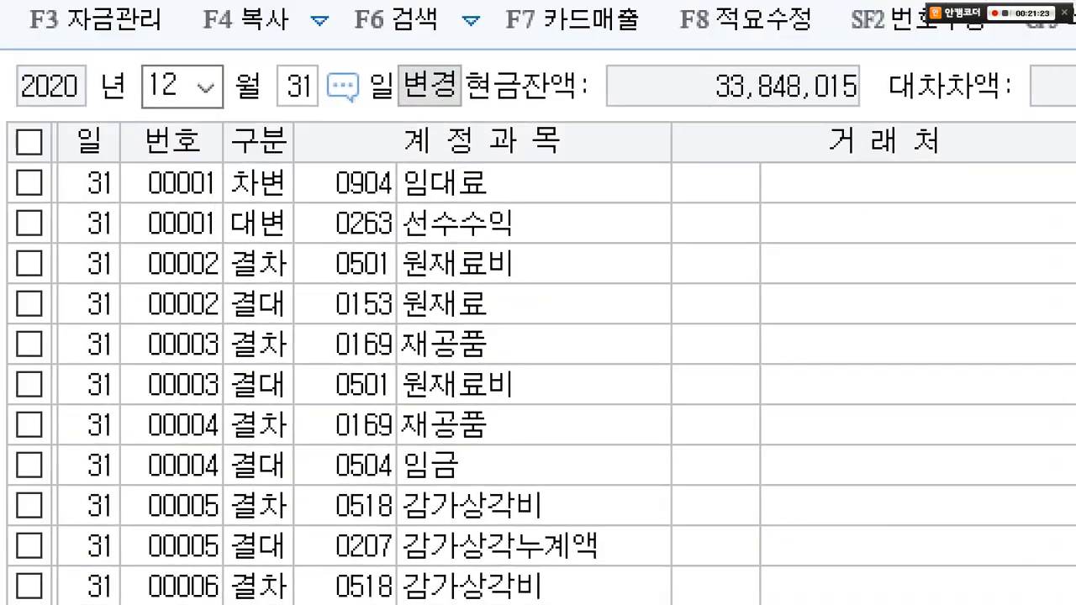
pyautogui.moveTo(59, 145); pyautogui.dragTo(574, 238)
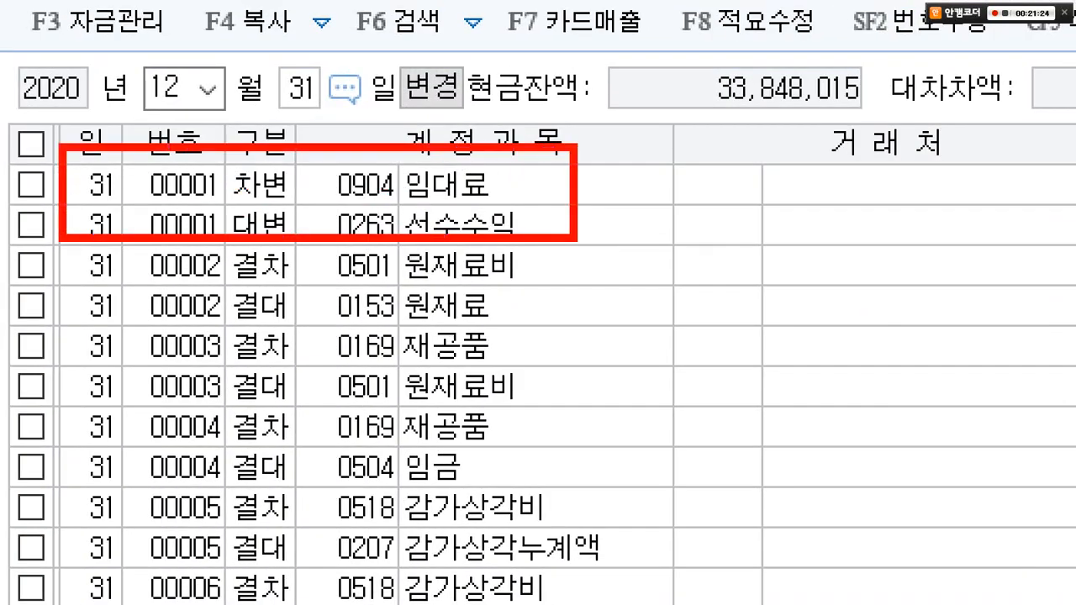
pyautogui.moveTo(208, 289)
pyautogui.mouseDown()
pyautogui.moveTo(277, 341)
pyautogui.moveTo(266, 569)
pyautogui.mouseUp()
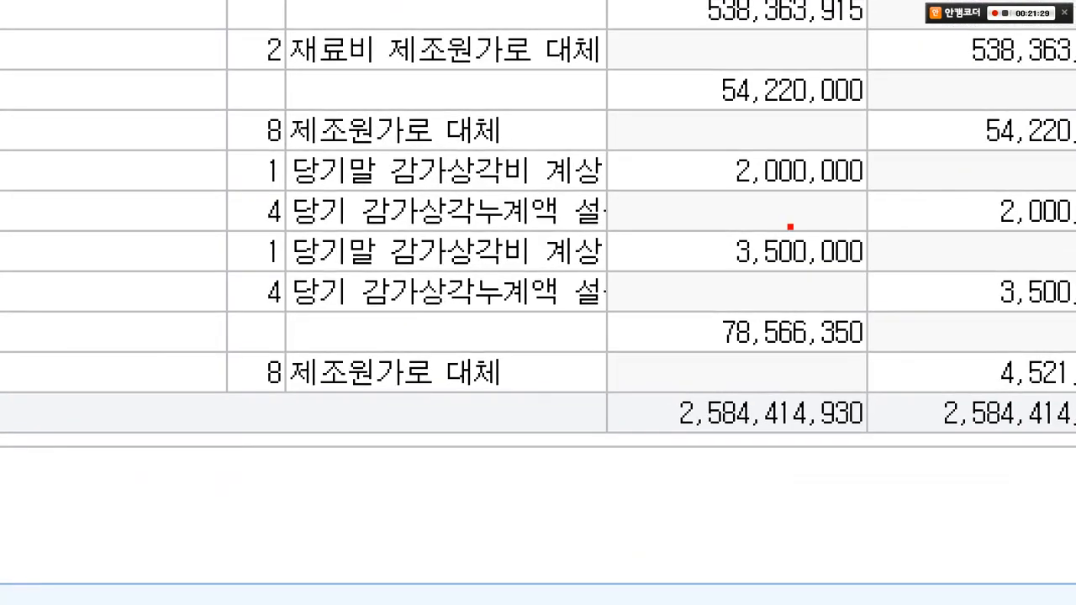
pyautogui.moveTo(824, 172); pyautogui.dragTo(724, 352)
pyautogui.moveTo(738, 219); pyautogui.dragTo(862, 483)
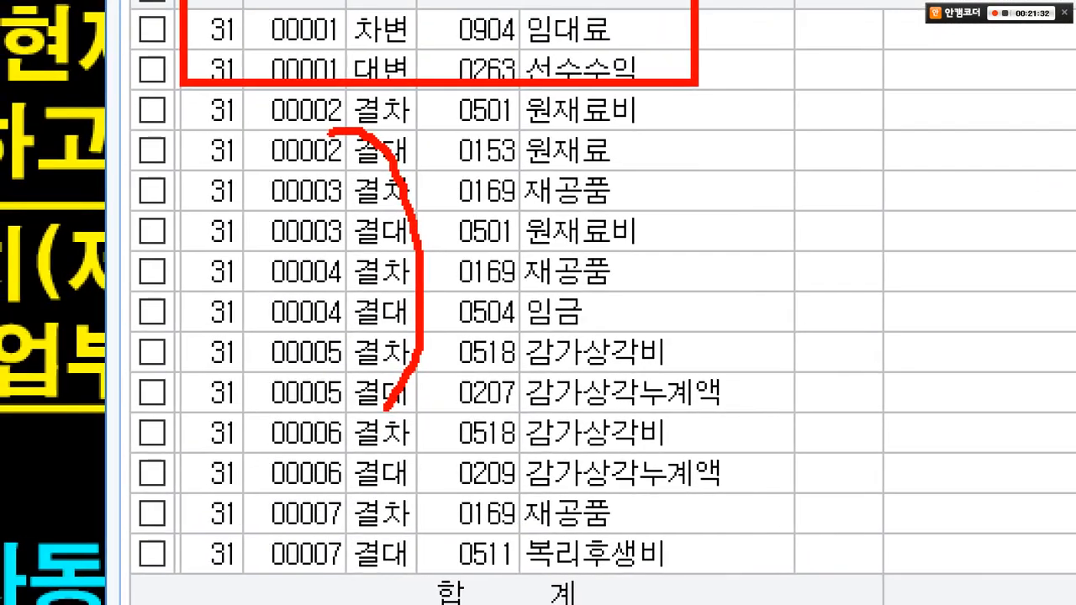
pyautogui.press('Escape')
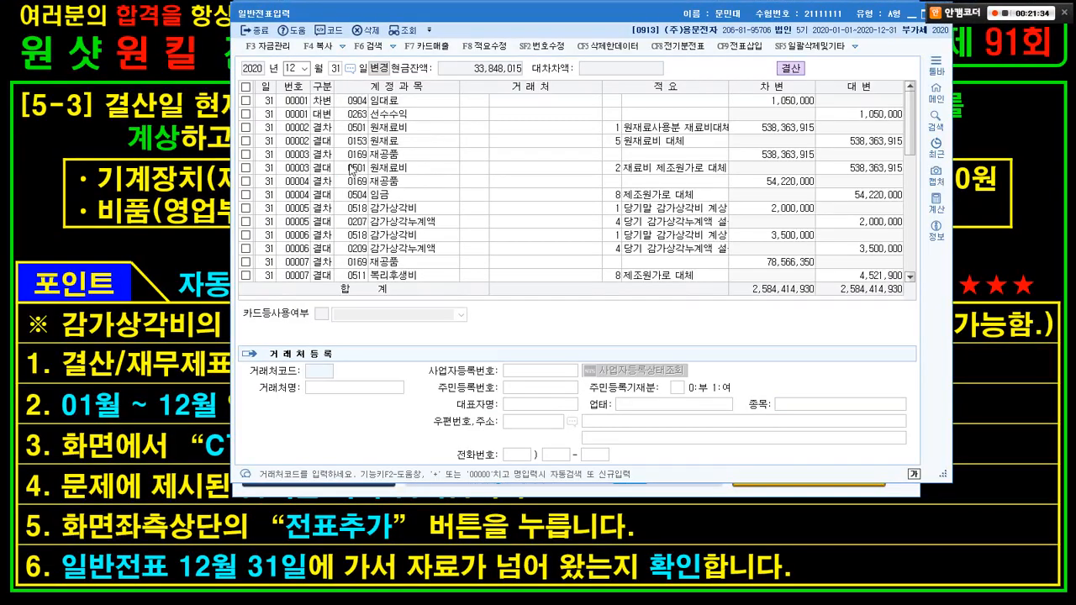
pyautogui.moveTo(453, 13); pyautogui.dragTo(473, 9)
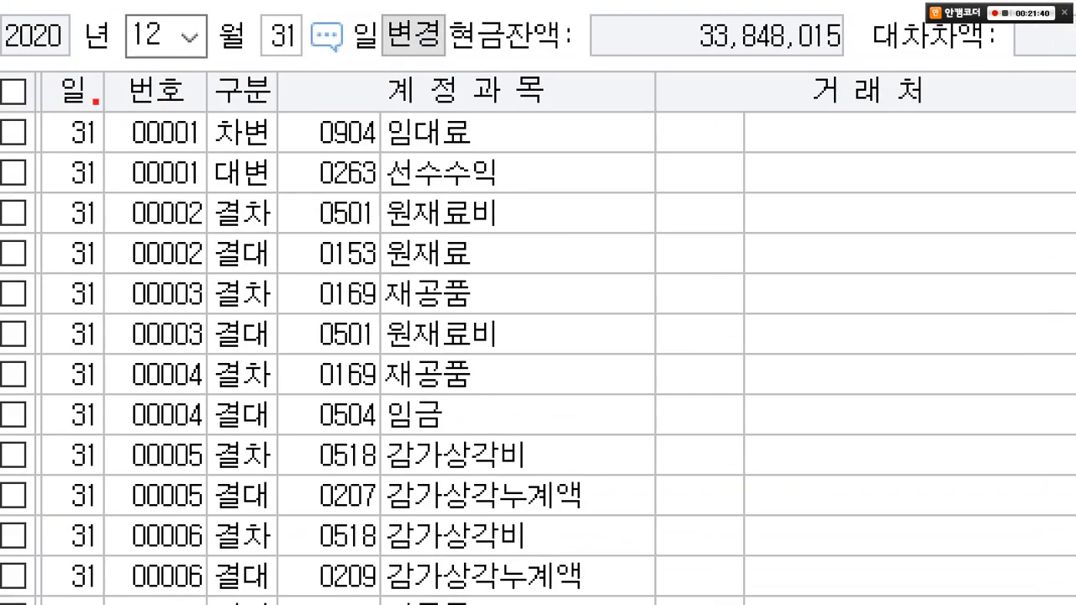
# Step: Compare the manual voucher 00001 with the automatic 결차/결대 closing vouchers for 원재료비, 재공품 and 임금
pyautogui.moveTo(40, 101); pyautogui.dragTo(511, 185)
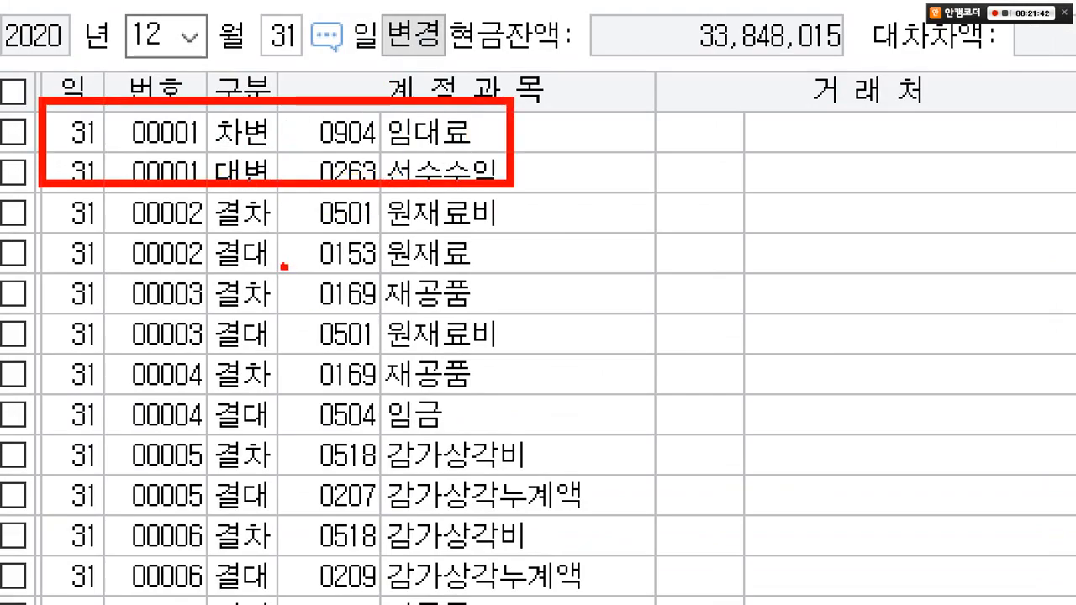
pyautogui.moveTo(286, 267)
pyautogui.mouseDown()
pyautogui.moveTo(228, 477)
pyautogui.moveTo(283, 326)
pyautogui.mouseUp()
pyautogui.moveTo(360, 183); pyautogui.dragTo(535, 260)
pyautogui.moveTo(362, 378); pyautogui.dragTo(480, 422)
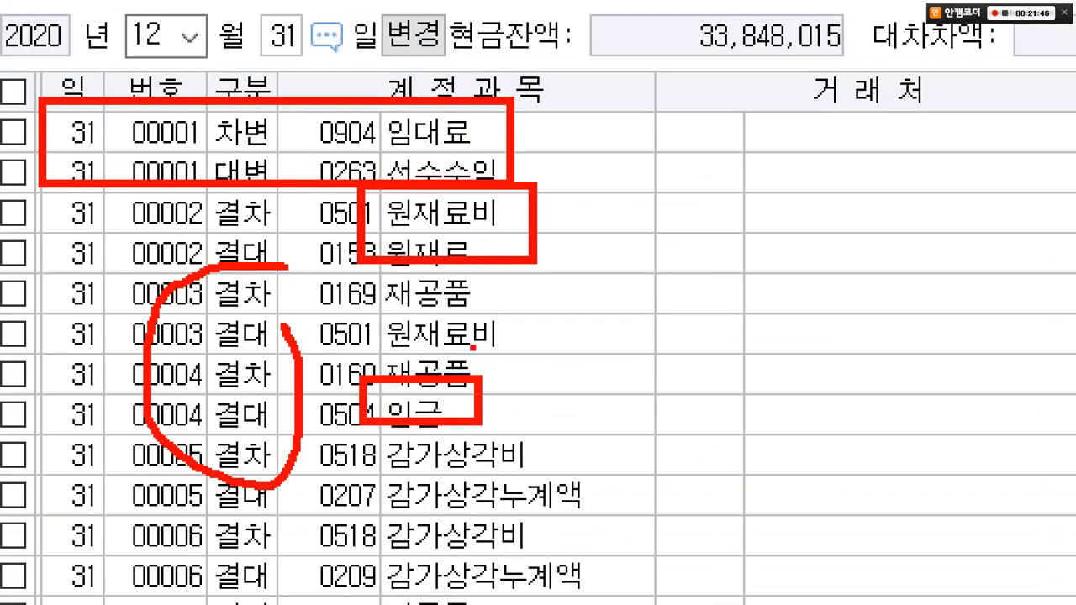
pyautogui.moveTo(475, 347)
pyautogui.mouseDown()
pyautogui.moveTo(385, 319)
pyautogui.moveTo(459, 296)
pyautogui.mouseUp()
pyautogui.moveTo(556, 210)
pyautogui.mouseDown()
pyautogui.moveTo(632, 345)
pyautogui.moveTo(598, 419)
pyautogui.mouseUp()
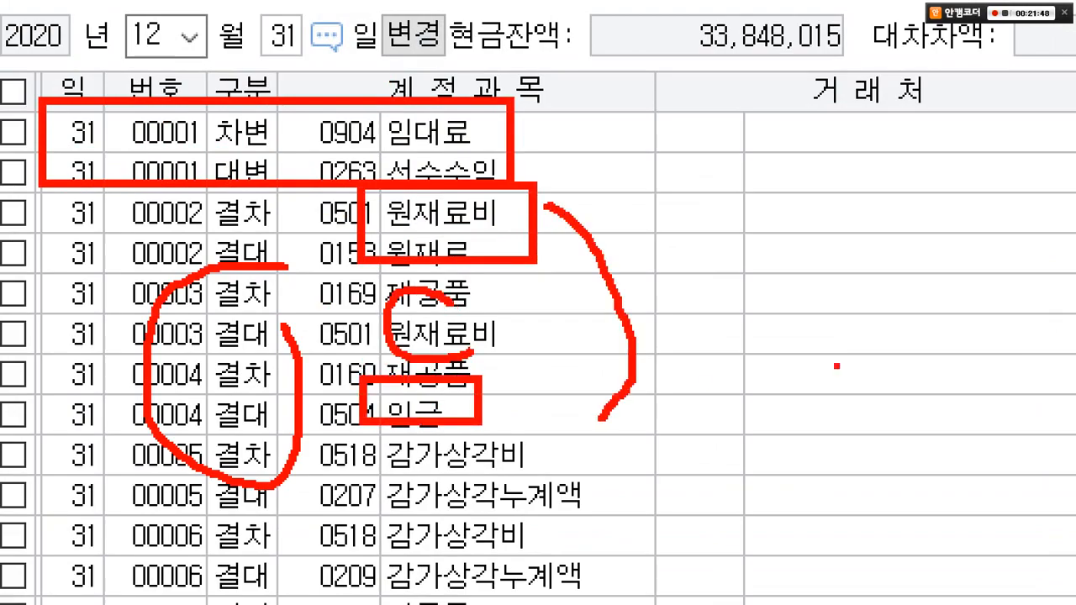
pyautogui.moveTo(884, 352)
pyautogui.mouseDown()
pyautogui.moveTo(767, 254)
pyautogui.moveTo(689, 295)
pyautogui.moveTo(724, 316)
pyautogui.mouseUp()
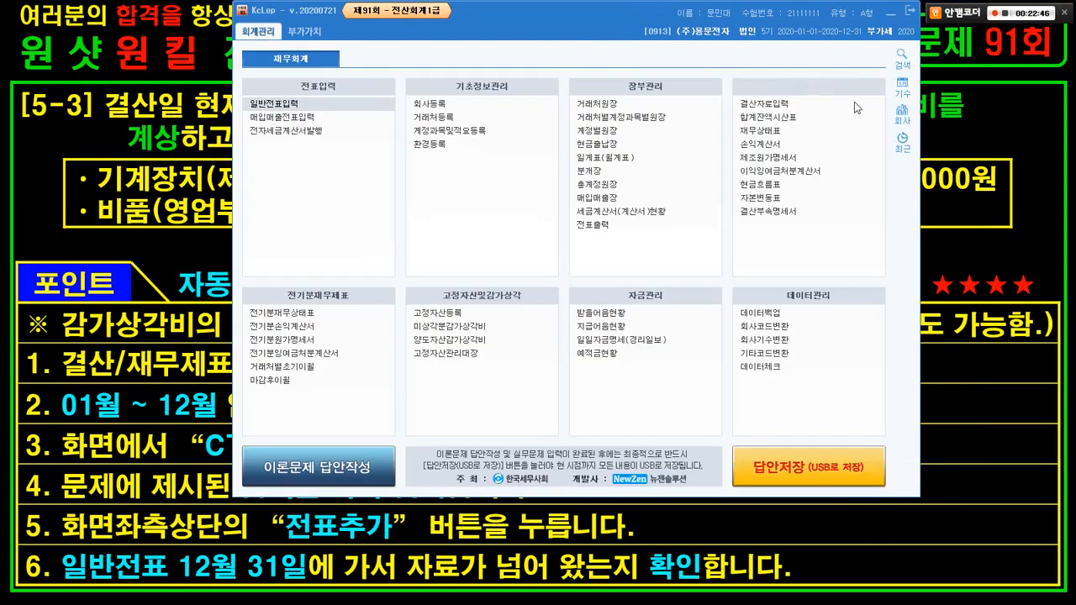
# Step: Reopen 결산자료입력 for 2020, months 01 to 12, and load the previously entered data
pyautogui.click(881, 58)
pyautogui.click(780, 104)
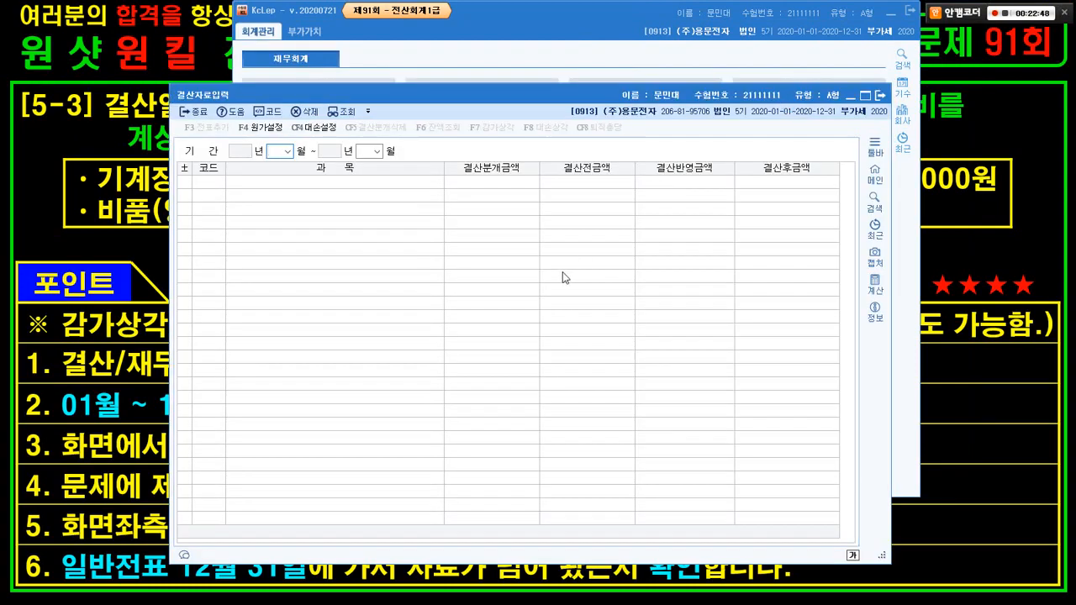
pyautogui.press('Return')
pyautogui.write('12')
pyautogui.press('Return')
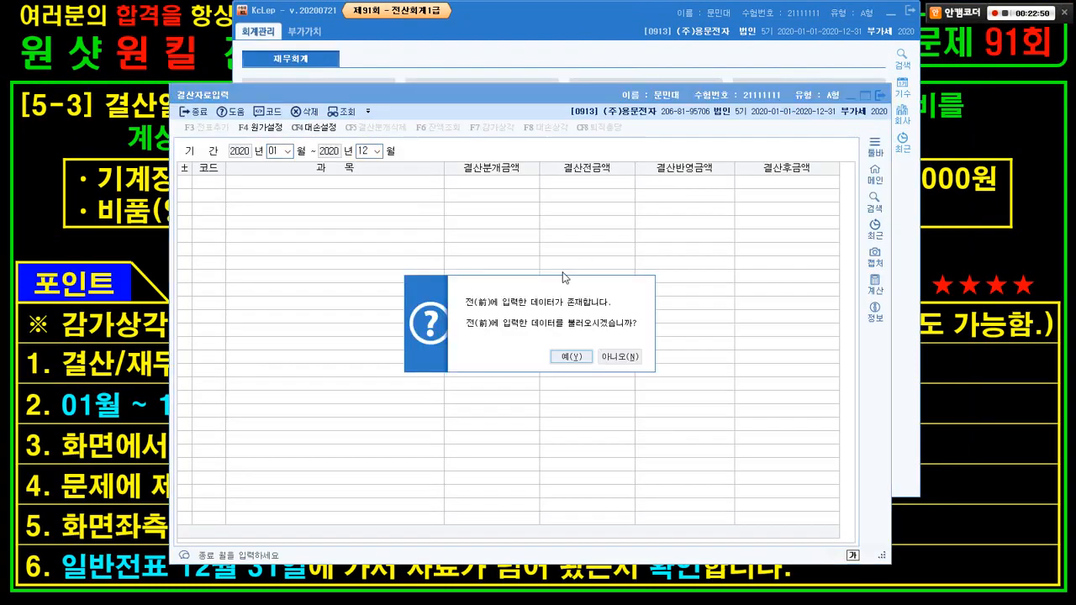
pyautogui.click(572, 356)
pyautogui.moveTo(499, 99); pyautogui.dragTo(492, 26)
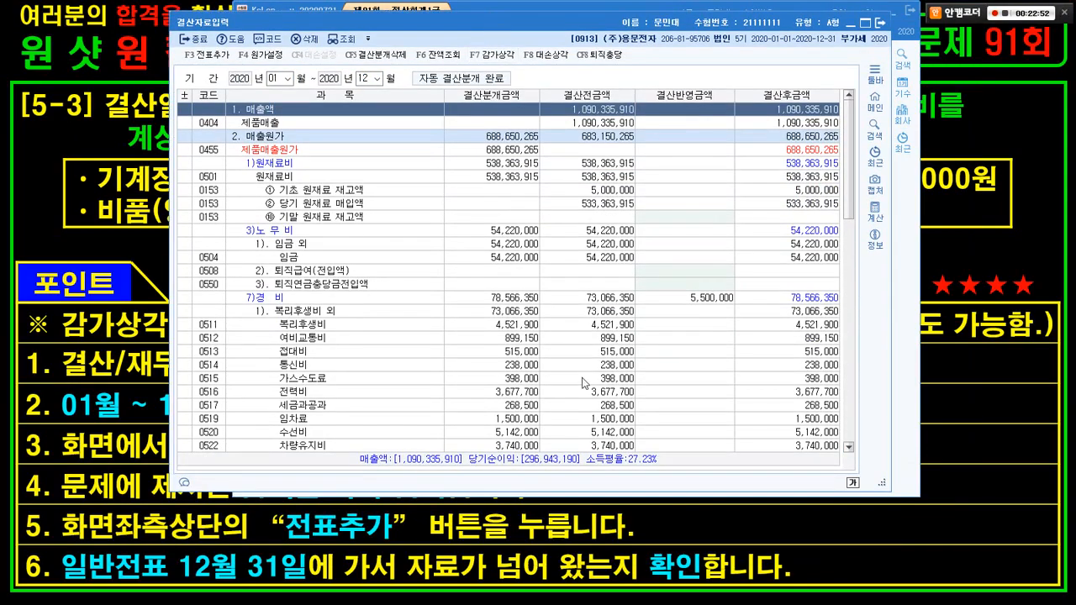
# Step: Examine the 결산반영금액 cells for 기말 원재료 재고액, 퇴직급여(전입액) and 퇴직연금충당금전입액, and close 결산자료입력
pyautogui.click(662, 281)
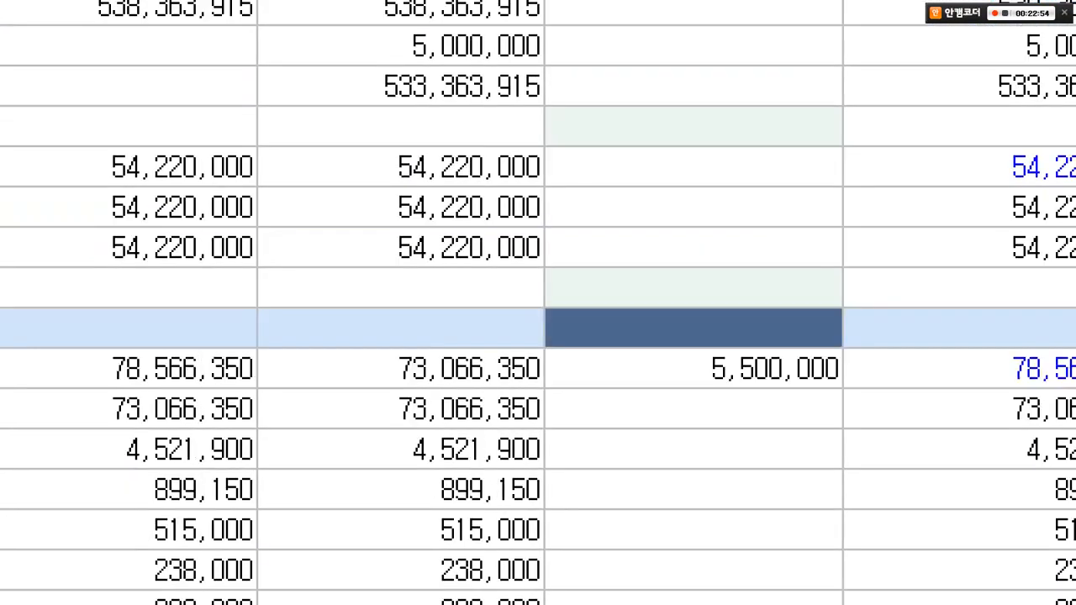
pyautogui.moveTo(694, 138)
pyautogui.mouseDown()
pyautogui.moveTo(620, 115)
pyautogui.moveTo(671, 183)
pyautogui.mouseUp()
pyautogui.moveTo(580, 294); pyautogui.dragTo(602, 311)
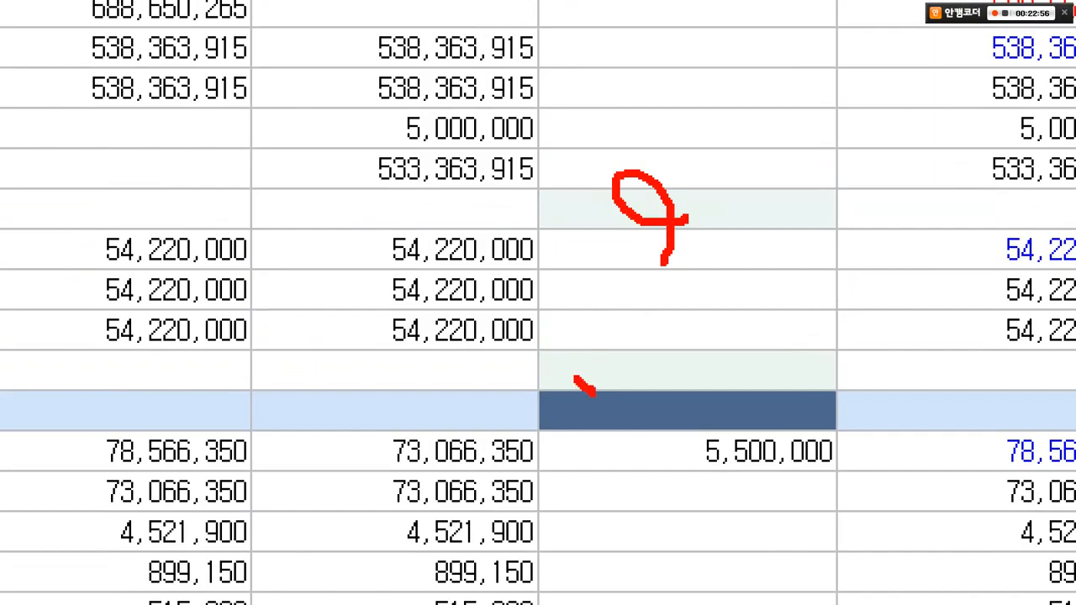
pyautogui.moveTo(577, 378); pyautogui.dragTo(582, 387)
pyautogui.moveTo(603, 456); pyautogui.dragTo(577, 449)
pyautogui.press('Escape')
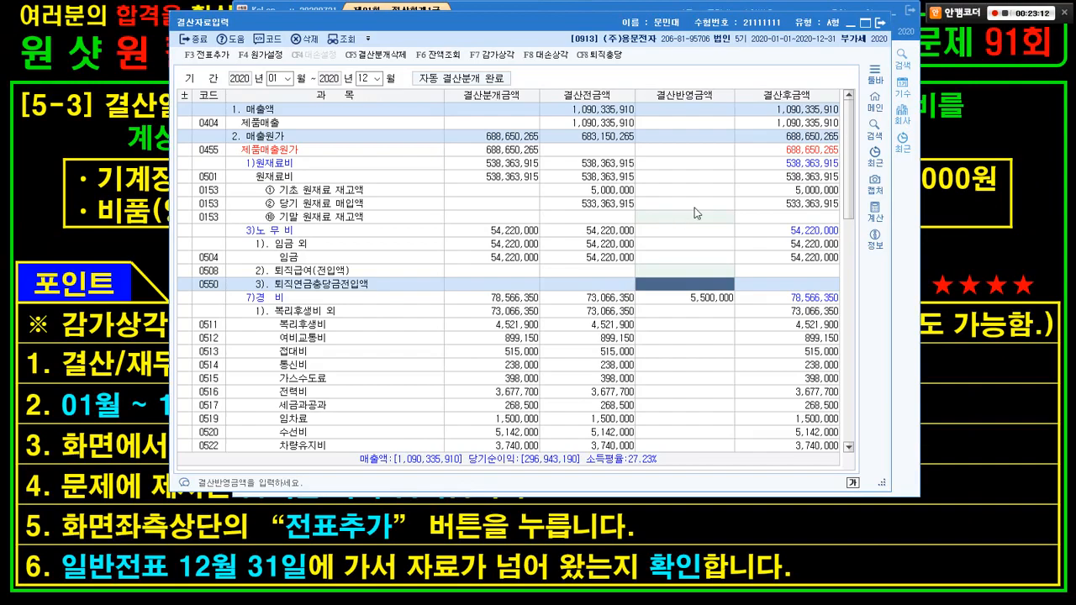
pyautogui.moveTo(533, 16); pyautogui.dragTo(566, 15)
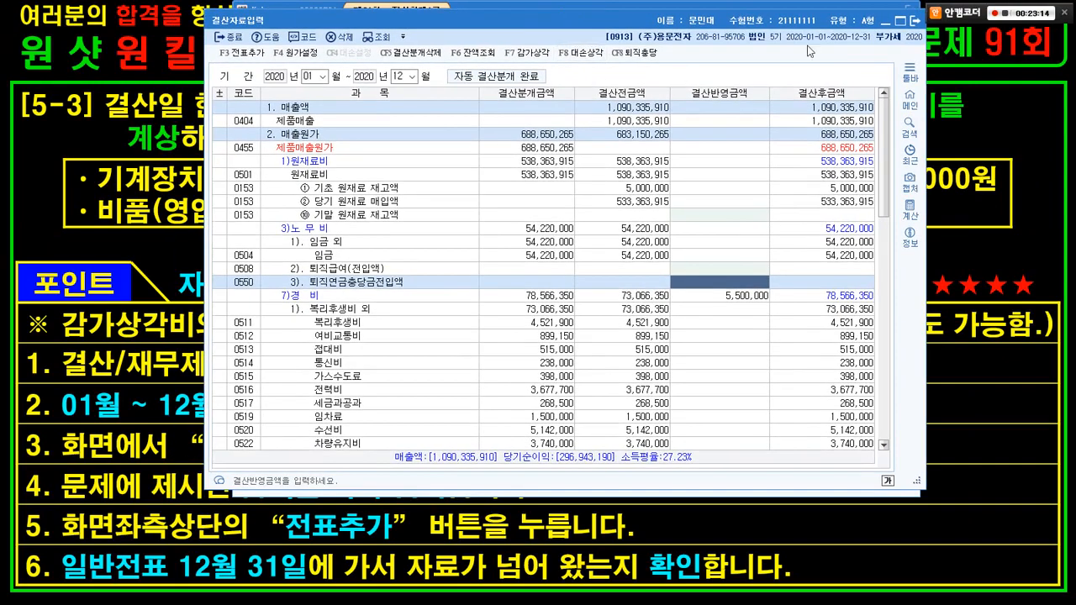
pyautogui.click(914, 20)
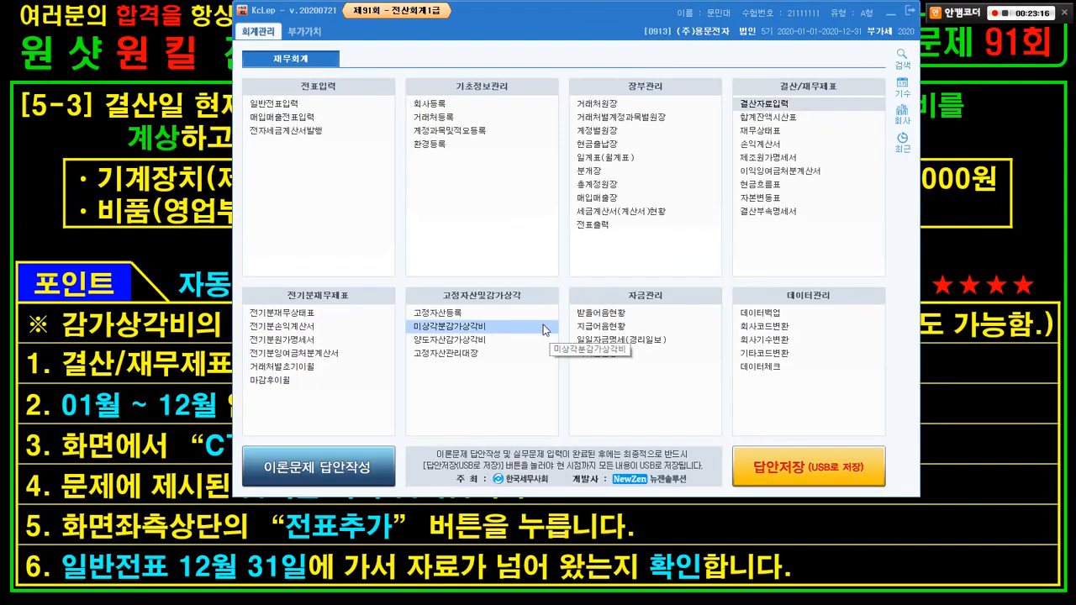
# Step: Advance the slides to question 6-1 and query the 월계표 in KcLep for May 2020 (05월 ~ 05월)
pyautogui.click(199, 232)
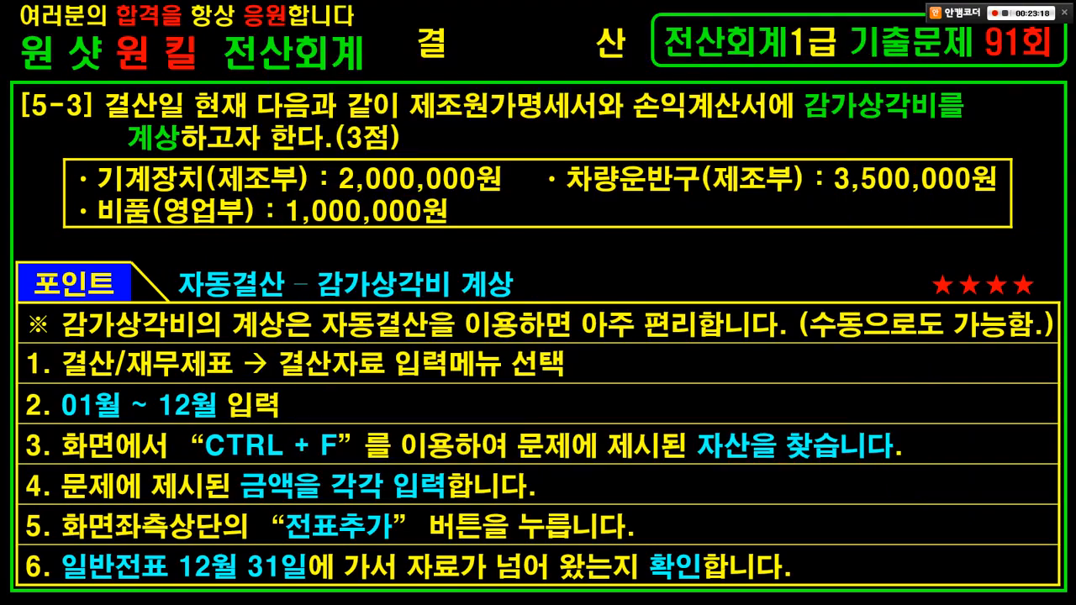
pyautogui.press('Right')
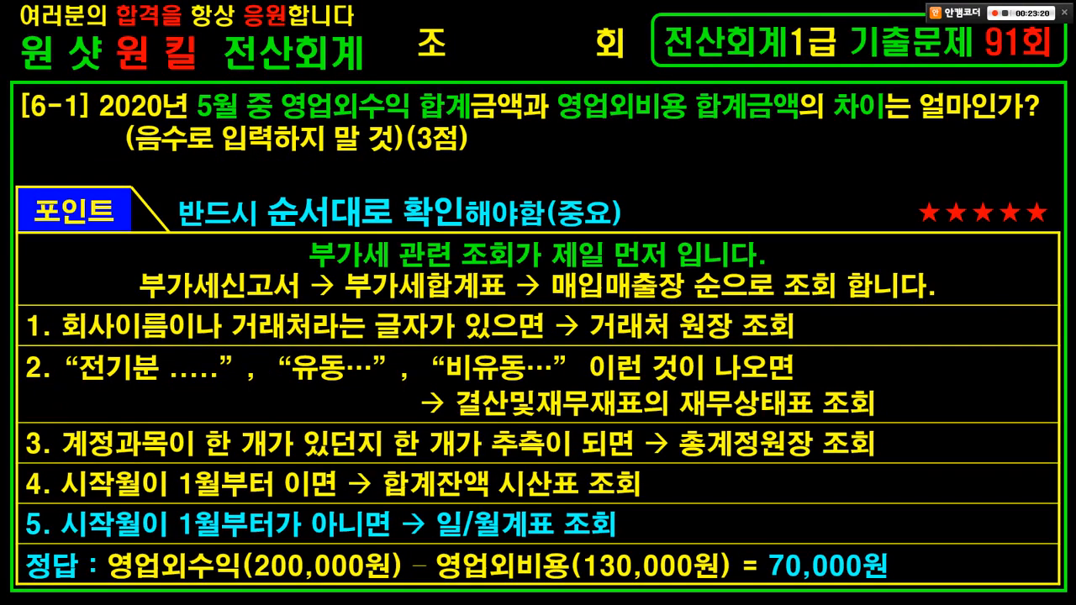
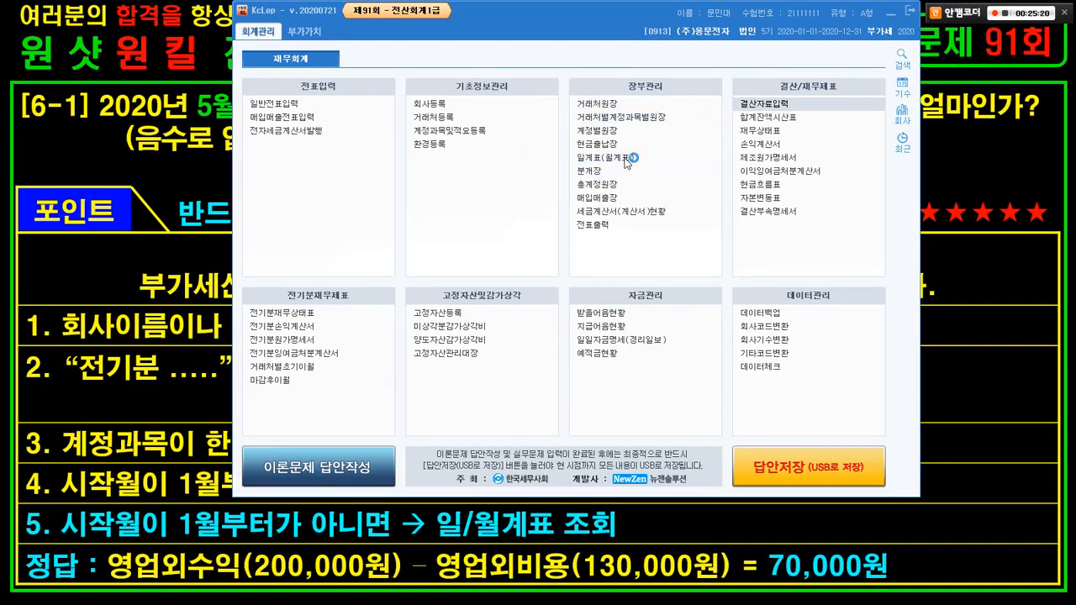
pyautogui.click(625, 160)
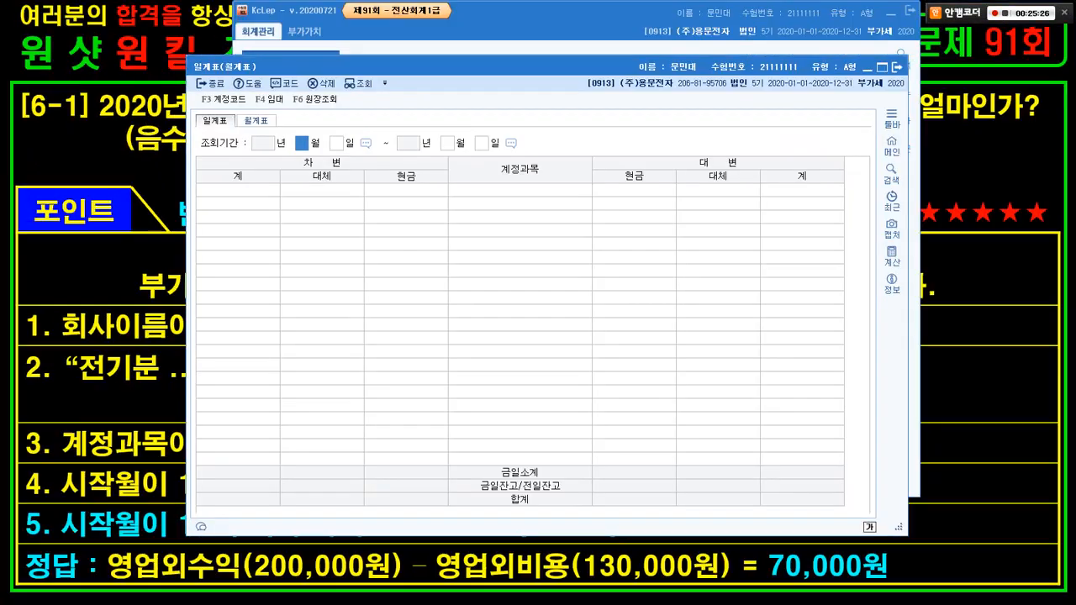
pyautogui.click(245, 115)
pyautogui.write('5')
pyautogui.press('Return')
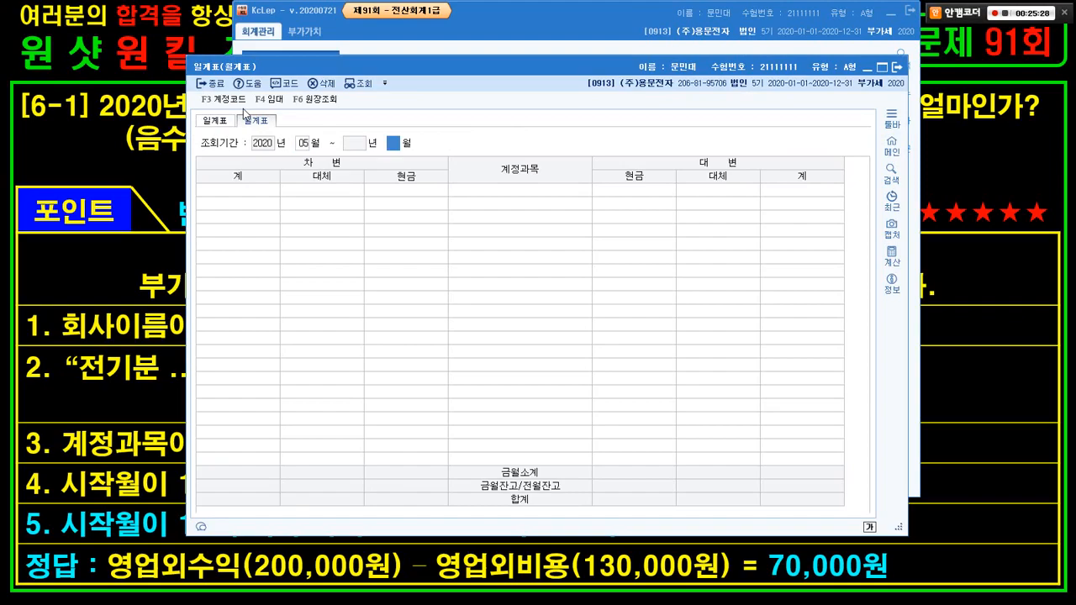
pyautogui.write('5')
pyautogui.press('Return')
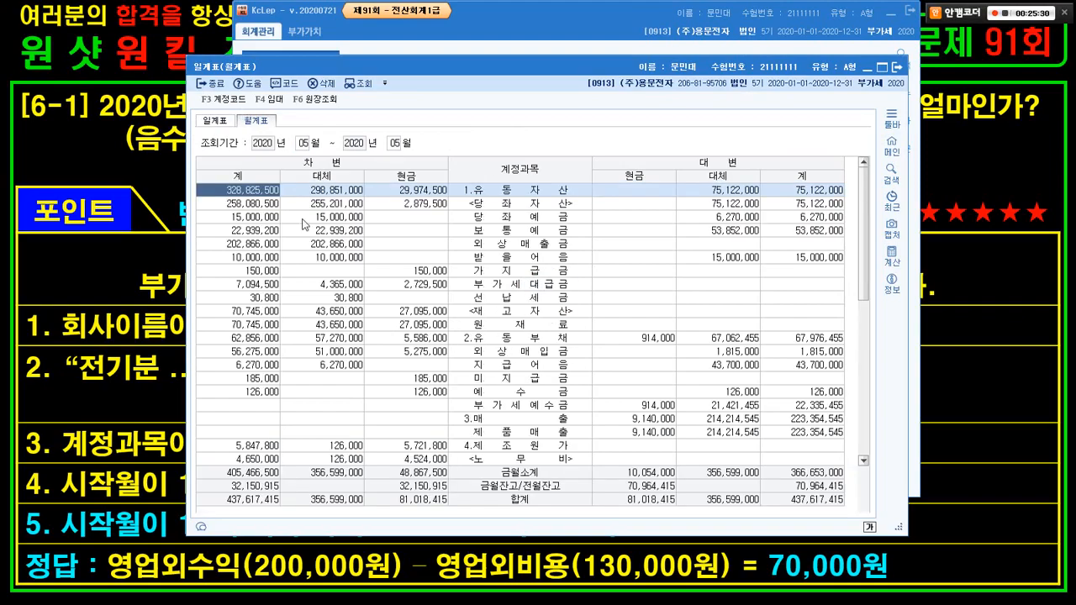
pyautogui.moveTo(473, 67); pyautogui.dragTo(522, 16)
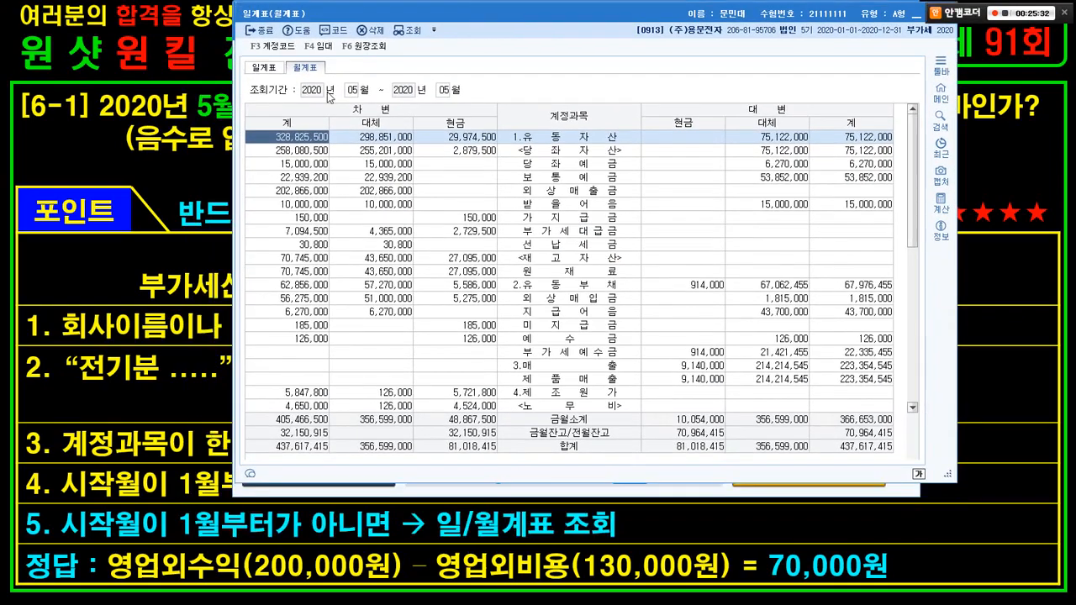
# Step: Reread on the question 6-1 slide which 영업외수익 and 영업외비용 totals are asked for, and return to the 월계표
pyautogui.hotkey('alt', 'Tab')
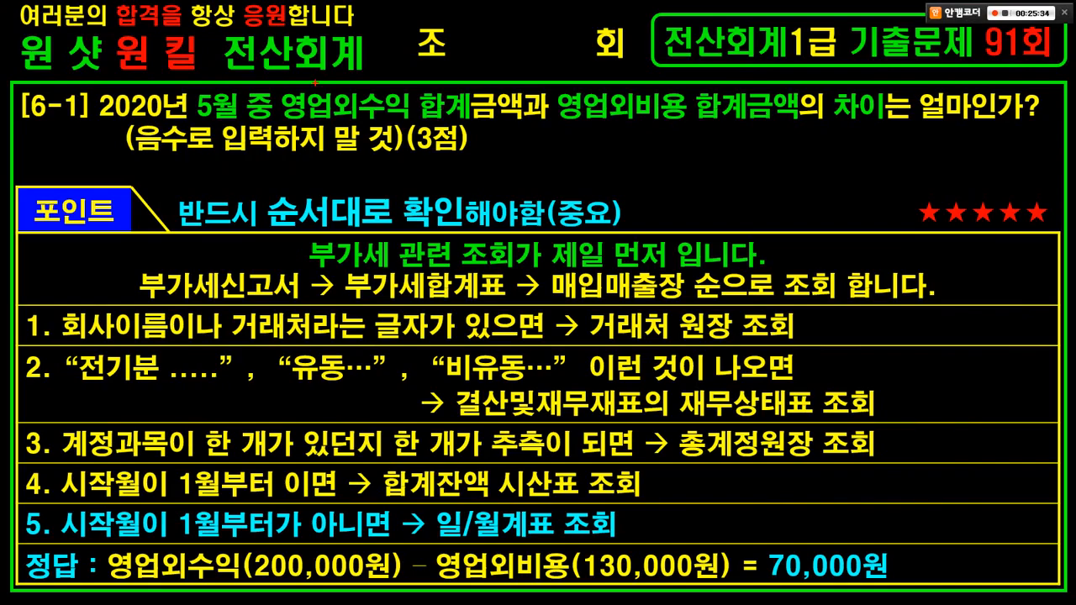
pyautogui.moveTo(271, 75); pyautogui.dragTo(397, 118)
pyautogui.moveTo(542, 82); pyautogui.dragTo(671, 121)
pyautogui.press('Escape')
pyautogui.hotkey('alt', 'Tab')
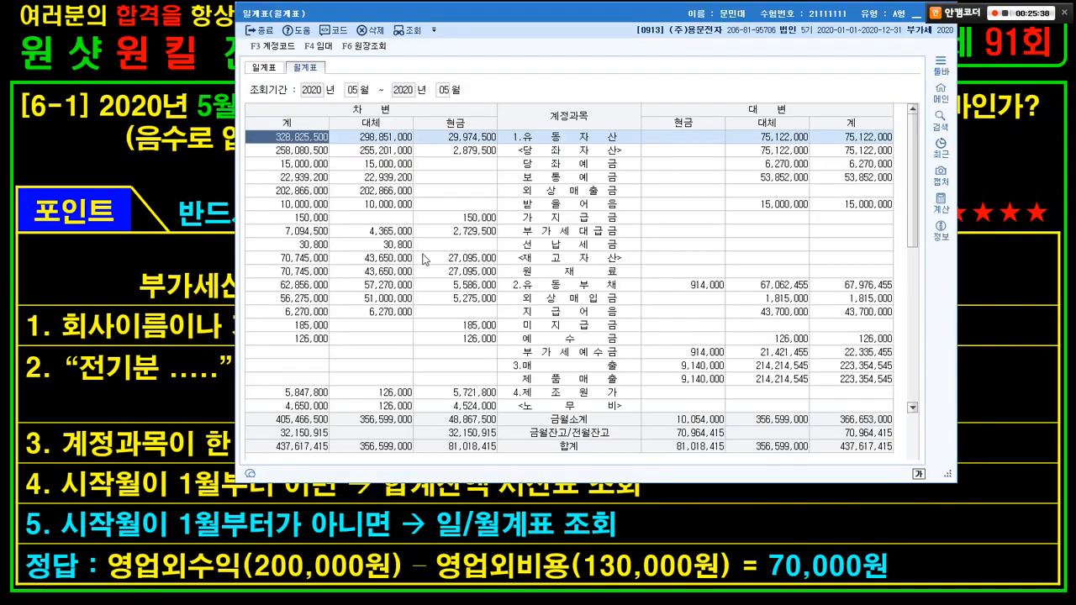
# Step: Look up the 계 amounts of 영업외수익 on the 대변 side and 영업외비용 on the 차변 side of the 월계표
pyautogui.click(545, 257)
pyautogui.scroll(-8, 559, 290)
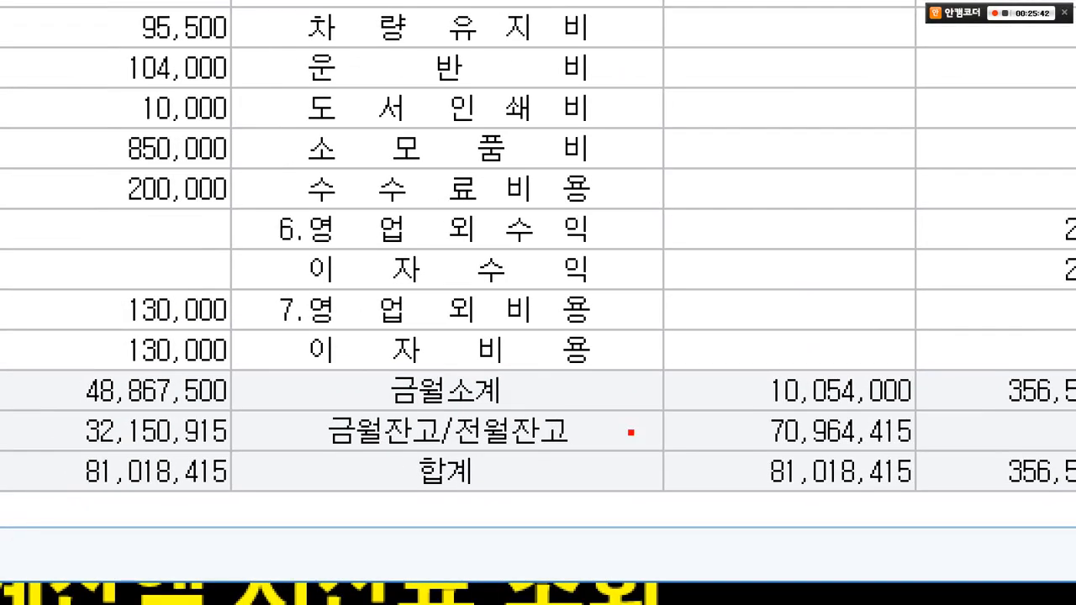
pyautogui.moveTo(250, 201); pyautogui.dragTo(647, 237)
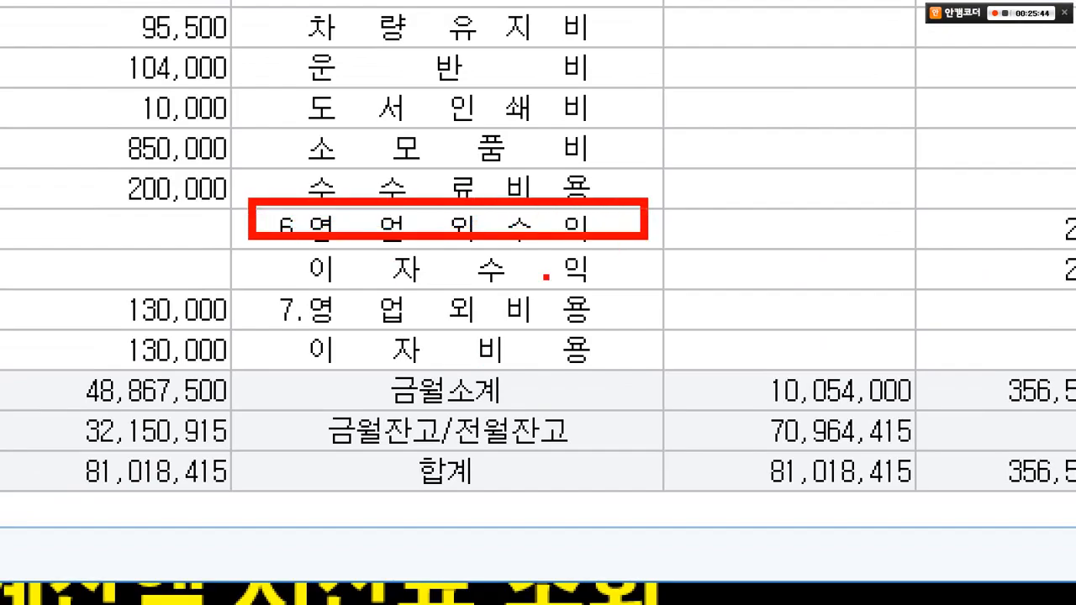
pyautogui.moveTo(260, 287); pyautogui.dragTo(603, 329)
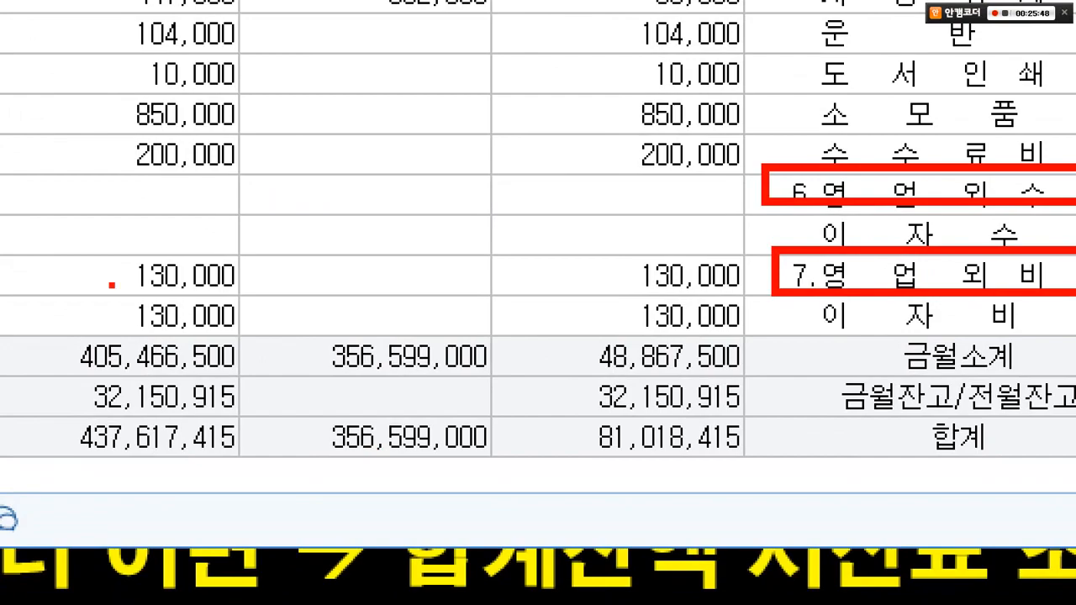
pyautogui.moveTo(87, 238); pyautogui.dragTo(287, 299)
pyautogui.moveTo(513, 276)
pyautogui.mouseDown()
pyautogui.moveTo(280, 276)
pyautogui.moveTo(758, 274)
pyautogui.mouseUp()
pyautogui.rightClick(792, 433)
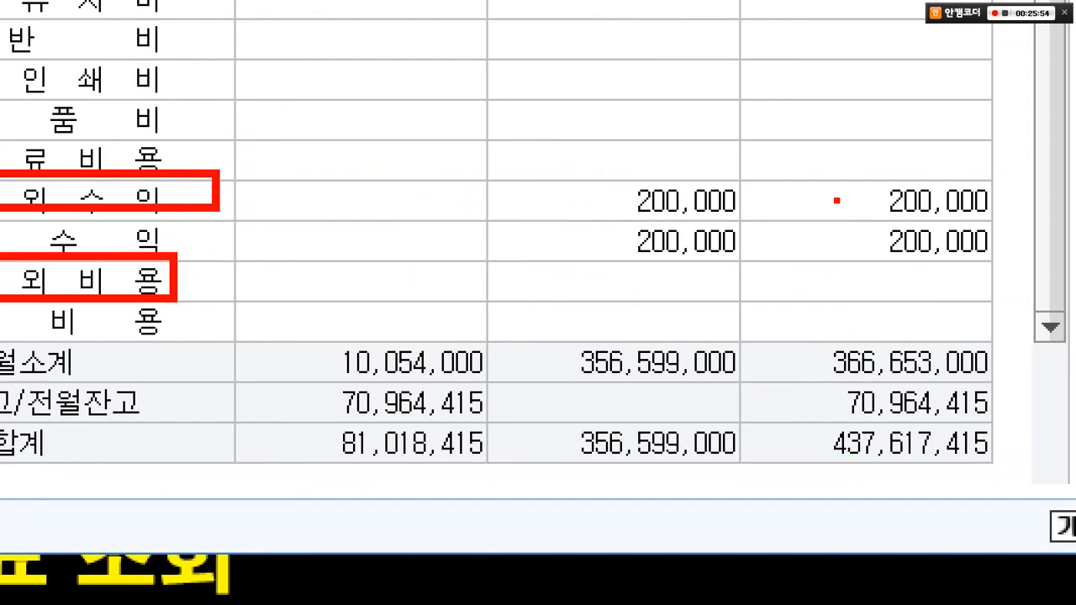
pyautogui.moveTo(837, 201)
pyautogui.mouseDown()
pyautogui.moveTo(473, 236)
pyautogui.moveTo(210, 200)
pyautogui.mouseUp()
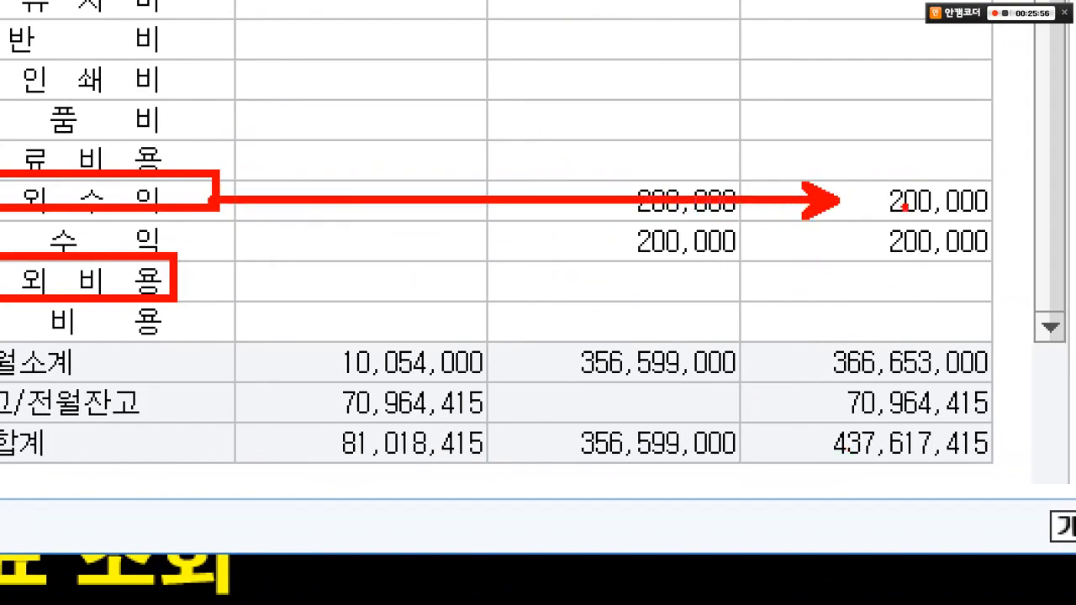
pyautogui.moveTo(658, 84); pyautogui.dragTo(345, 405)
pyautogui.moveTo(338, 129)
pyautogui.mouseDown()
pyautogui.moveTo(378, 175)
pyautogui.moveTo(430, 347)
pyautogui.mouseUp()
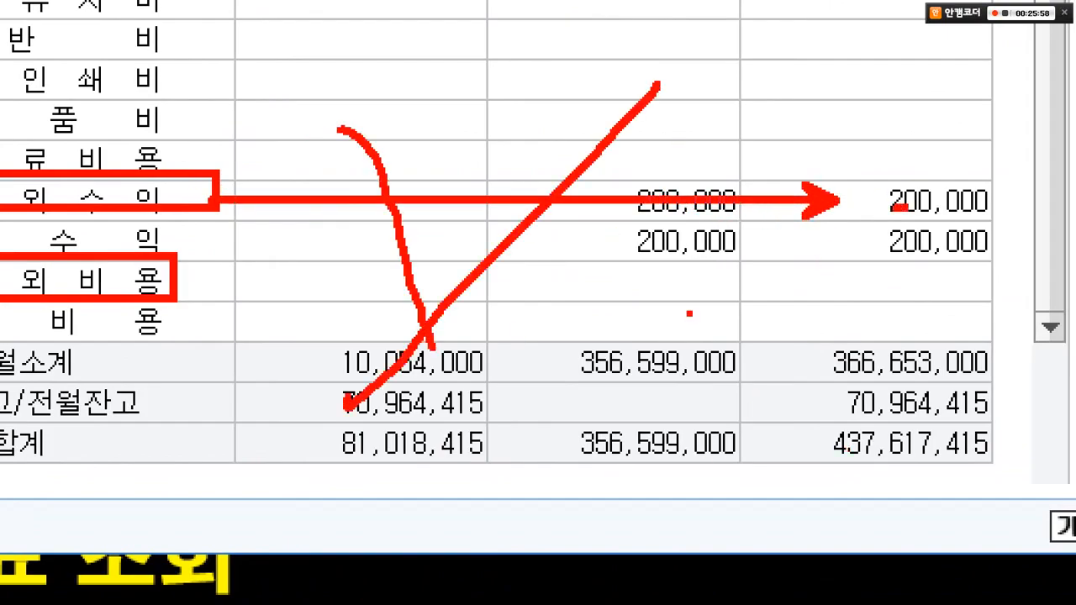
pyautogui.press('Escape')
# Step: Review the 정답 calculation on the question 6-1 slide and advance to question 6-2 about ㈜대한전자's 외상매입금
pyautogui.click(197, 289)
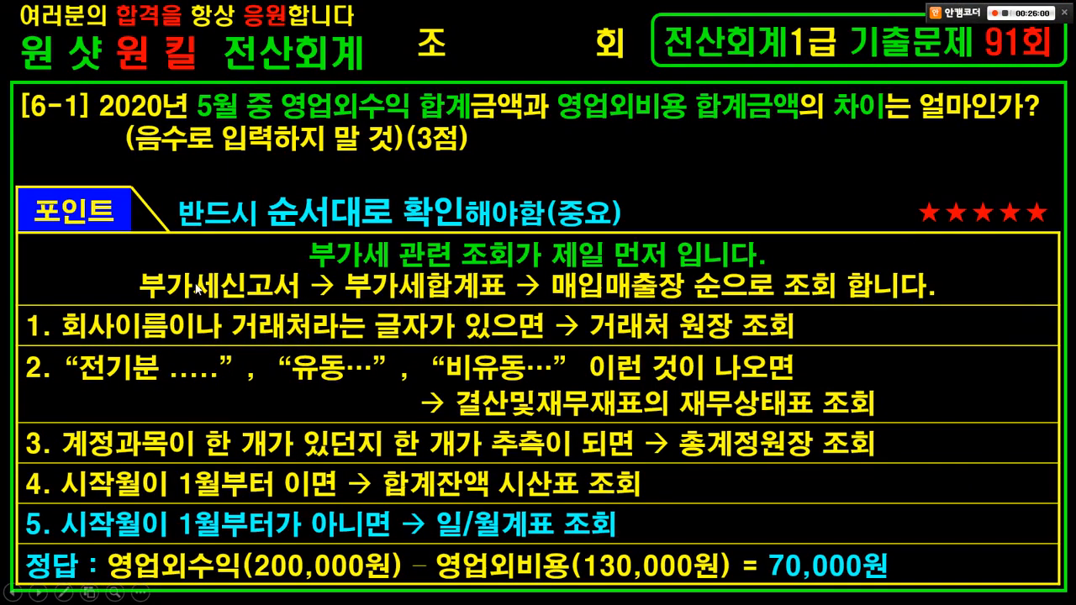
pyautogui.moveTo(97, 545); pyautogui.dragTo(719, 590)
pyautogui.moveTo(792, 597)
pyautogui.mouseDown()
pyautogui.moveTo(831, 598)
pyautogui.moveTo(858, 546)
pyautogui.moveTo(851, 579)
pyautogui.mouseUp()
pyautogui.press('Escape')
pyautogui.click(185, 257)
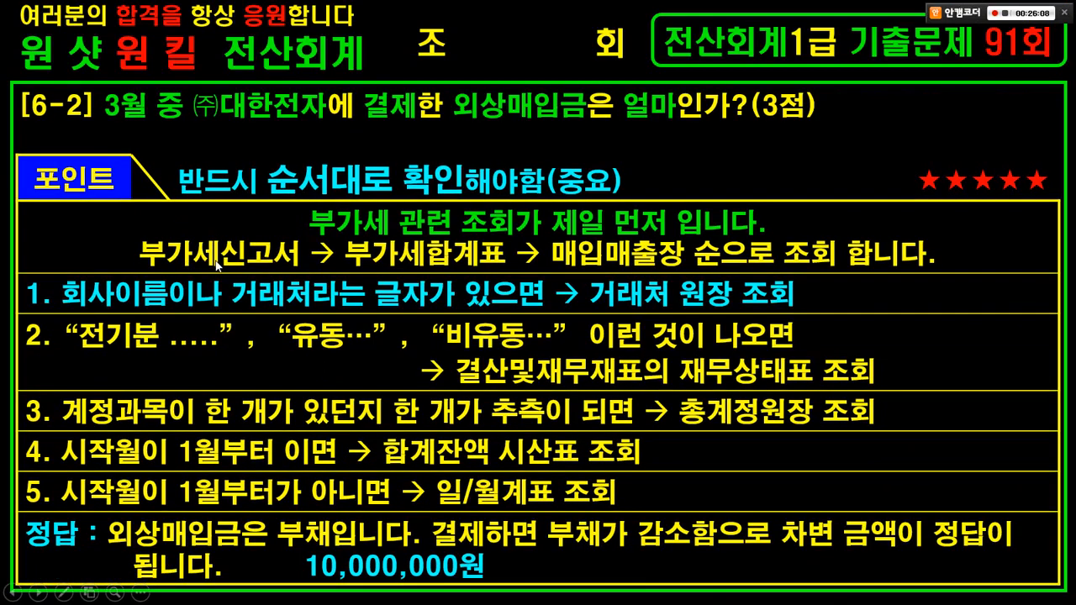
# Step: Read the month, company and account asked for in question 6-2, and check them against the slide's 조회 order rules
pyautogui.moveTo(105, 85)
pyautogui.mouseDown()
pyautogui.moveTo(184, 119)
pyautogui.moveTo(104, 88)
pyautogui.mouseUp()
pyautogui.moveTo(186, 81)
pyautogui.mouseDown()
pyautogui.moveTo(322, 128)
pyautogui.moveTo(188, 126)
pyautogui.moveTo(188, 82)
pyautogui.mouseUp()
pyautogui.moveTo(446, 91)
pyautogui.mouseDown()
pyautogui.moveTo(512, 90)
pyautogui.moveTo(446, 120)
pyautogui.moveTo(445, 89)
pyautogui.mouseUp()
pyautogui.moveTo(634, 85)
pyautogui.mouseDown()
pyautogui.moveTo(626, 133)
pyautogui.moveTo(661, 105)
pyautogui.mouseUp()
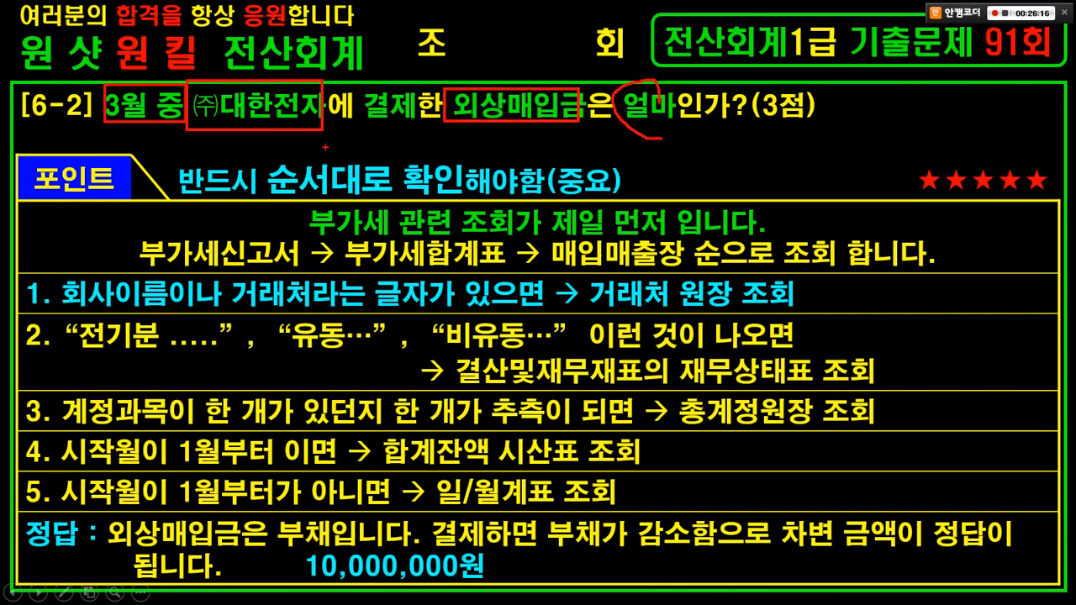
pyautogui.moveTo(187, 153); pyautogui.dragTo(649, 192)
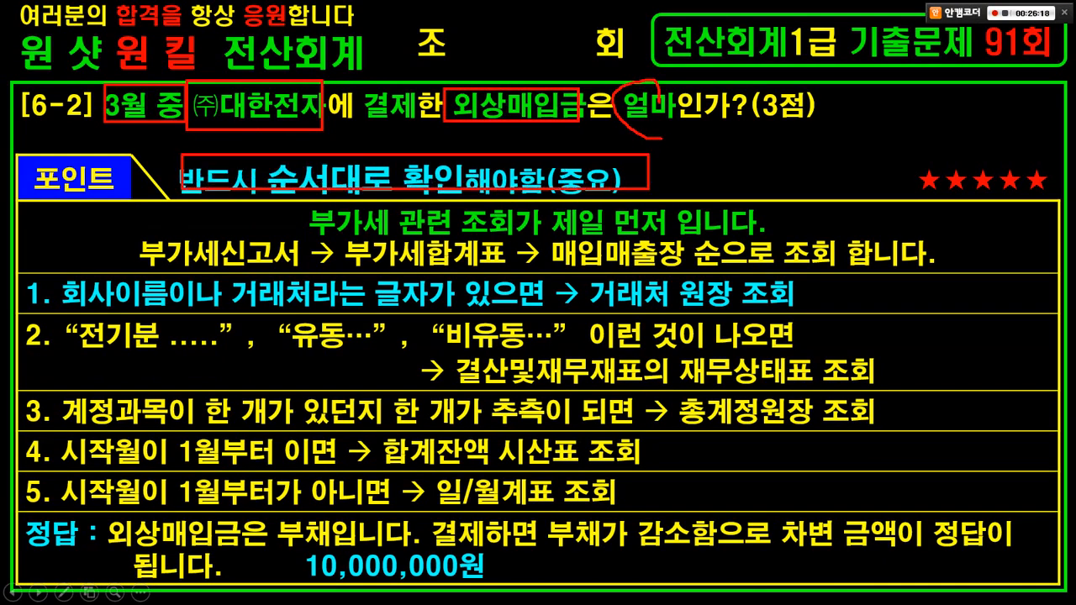
pyautogui.moveTo(559, 193); pyautogui.dragTo(511, 232)
pyautogui.moveTo(508, 191); pyautogui.dragTo(547, 249)
pyautogui.moveTo(73, 267); pyautogui.dragTo(181, 308)
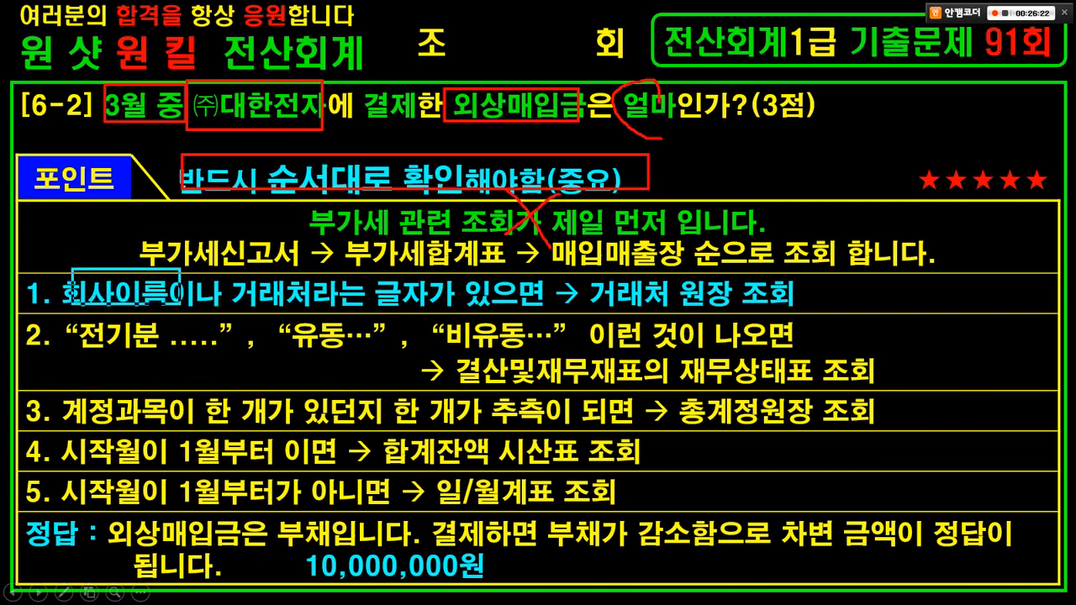
pyautogui.moveTo(212, 266)
pyautogui.mouseDown()
pyautogui.moveTo(310, 293)
pyautogui.moveTo(331, 312)
pyautogui.mouseUp()
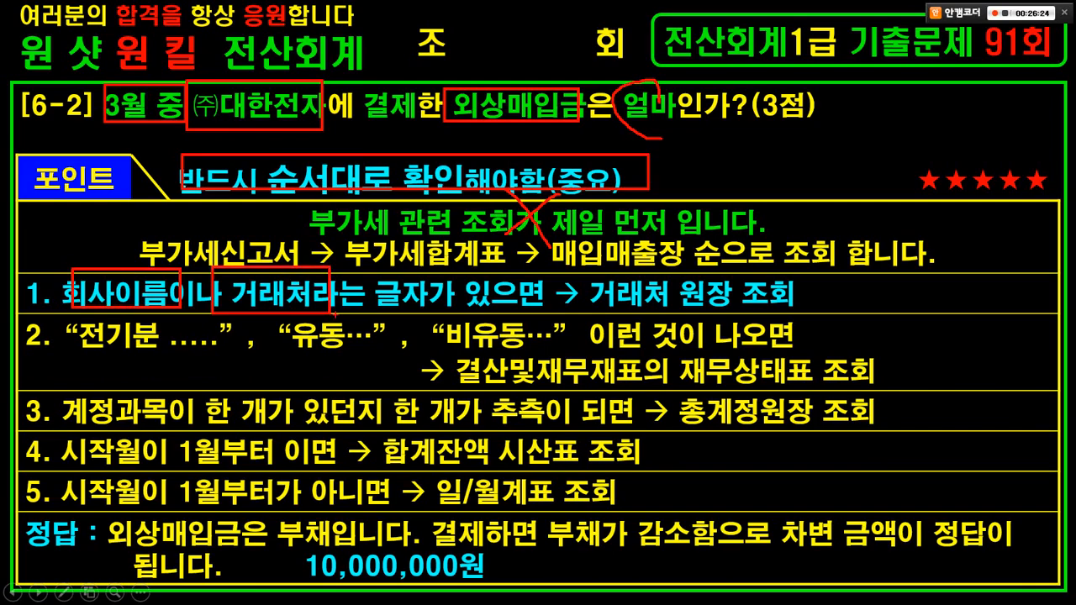
pyautogui.moveTo(554, 265); pyautogui.dragTo(794, 314)
pyautogui.press('e')
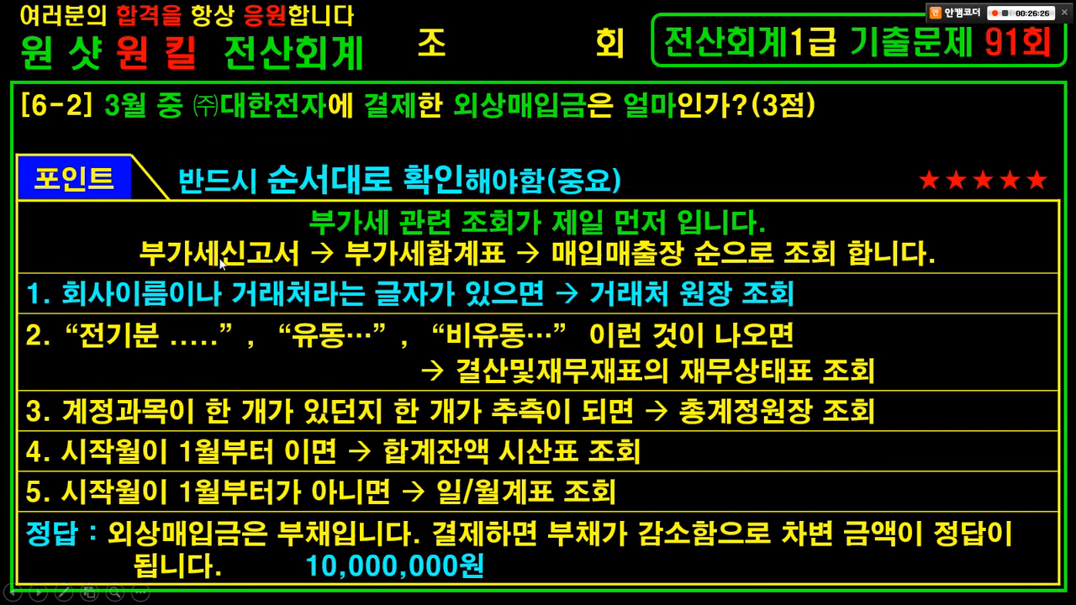
# Step: Match ㈜대한전자 in question 6-2 to rule 1, 거래처 원장 조회, and switch to KcLep
pyautogui.moveTo(189, 86); pyautogui.dragTo(340, 133)
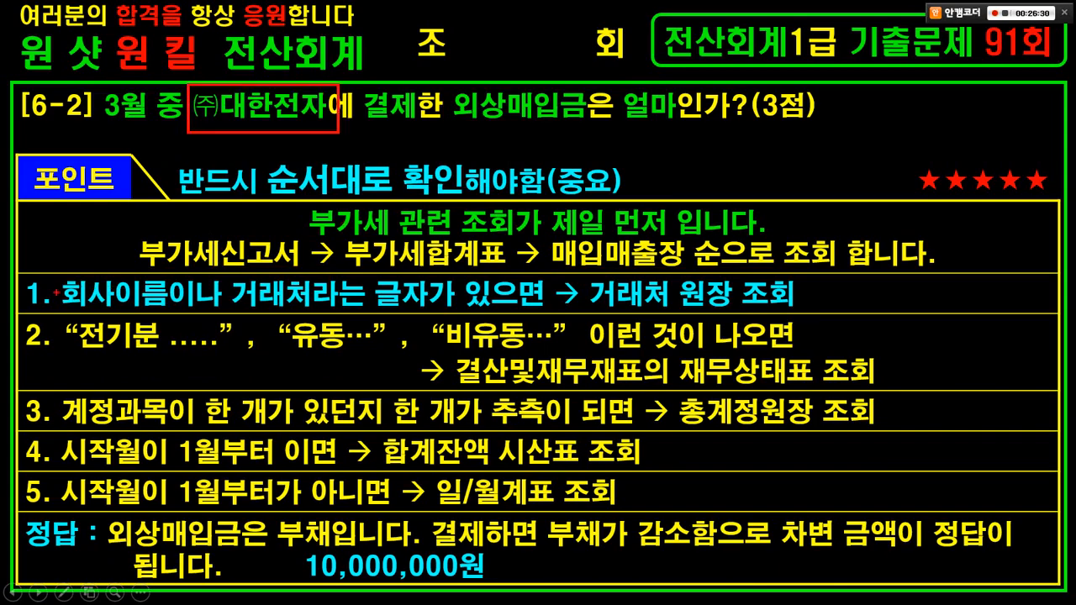
pyautogui.moveTo(575, 269); pyautogui.dragTo(817, 325)
pyautogui.moveTo(790, 273)
pyautogui.mouseDown()
pyautogui.moveTo(801, 291)
pyautogui.moveTo(829, 212)
pyautogui.mouseUp()
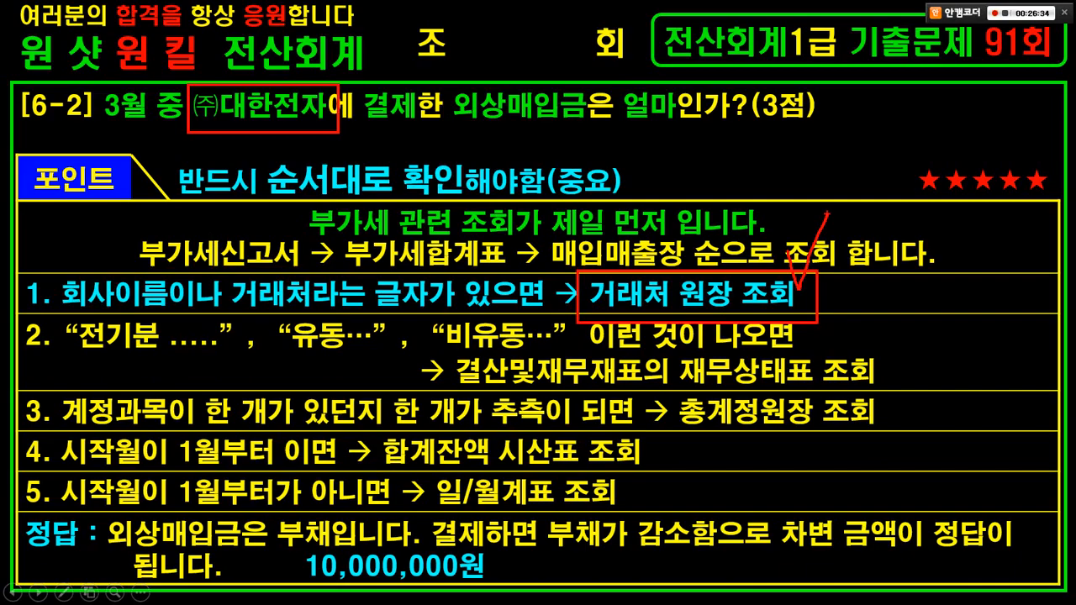
pyautogui.press('Escape')
pyautogui.hotkey('alt', 'Tab')
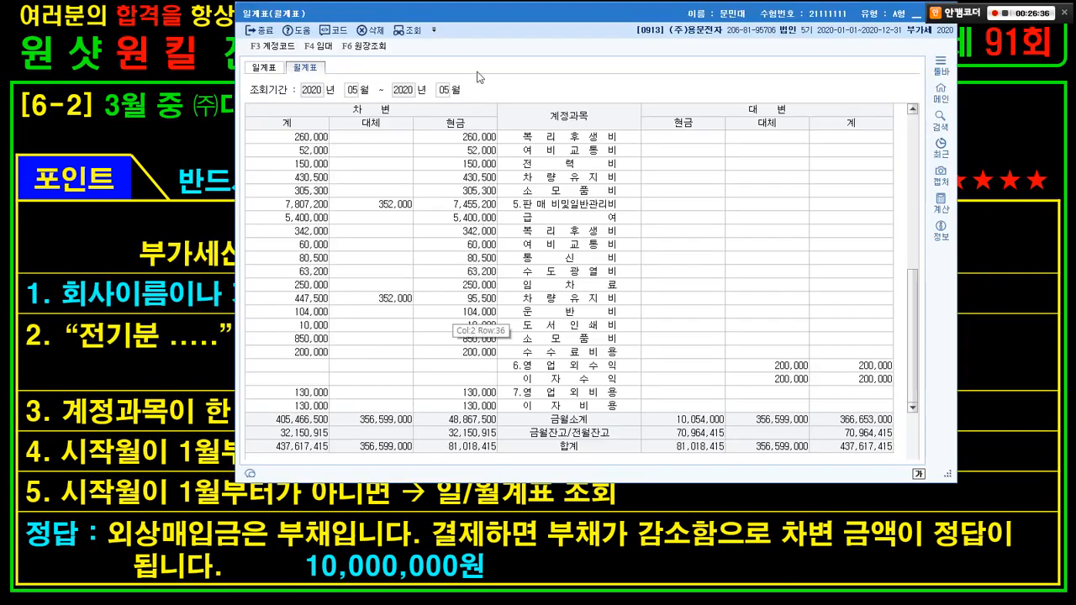
# Step: Close the 월계표 and open 거래처원장 under 장부관리
pyautogui.moveTo(483, 19); pyautogui.dragTo(397, 126)
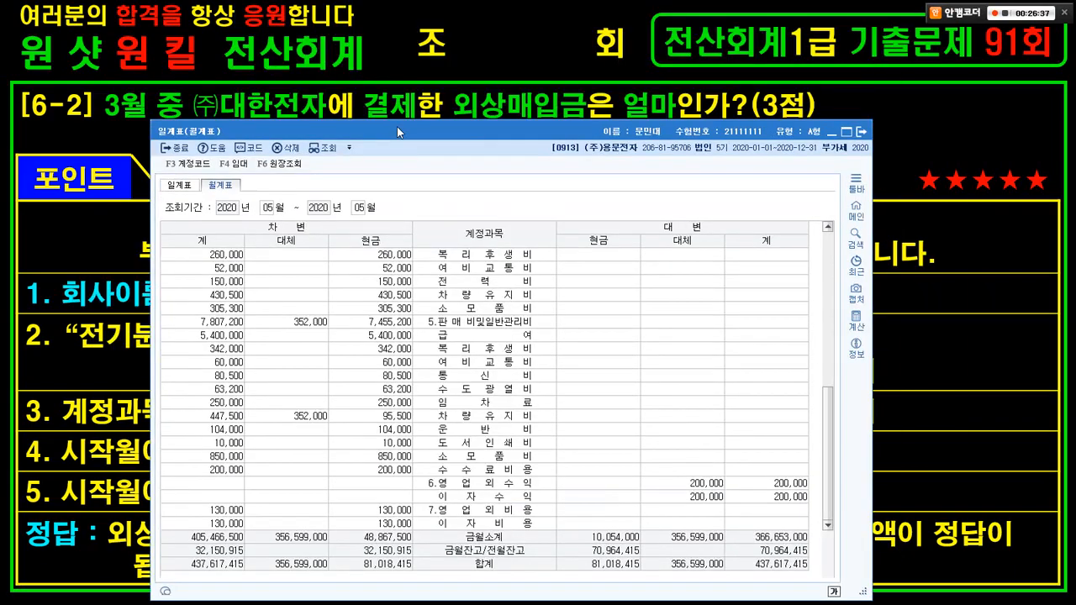
pyautogui.click(856, 126)
pyautogui.hotkey('ctrl', '1')
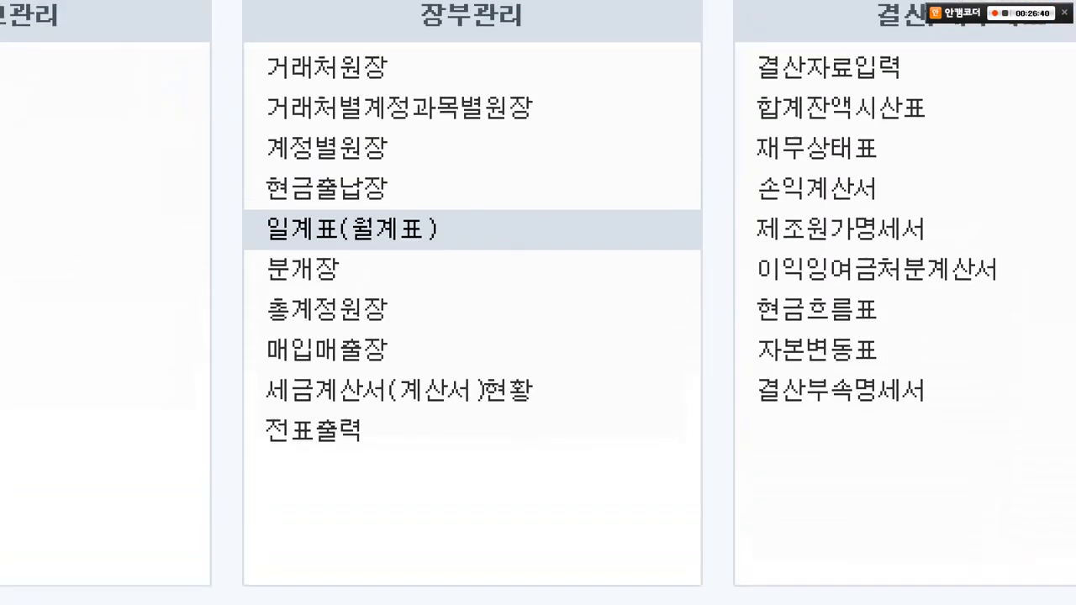
pyautogui.moveTo(244, 3)
pyautogui.mouseDown()
pyautogui.moveTo(337, 72)
pyautogui.moveTo(616, 568)
pyautogui.mouseUp()
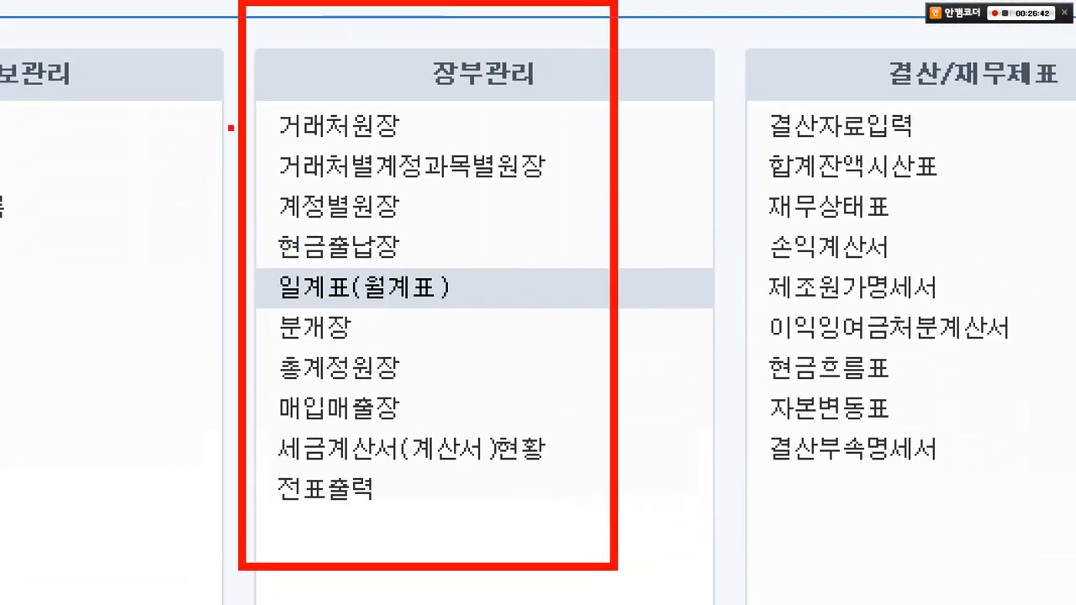
pyautogui.moveTo(176, 77); pyautogui.dragTo(380, 154)
pyautogui.press('Escape')
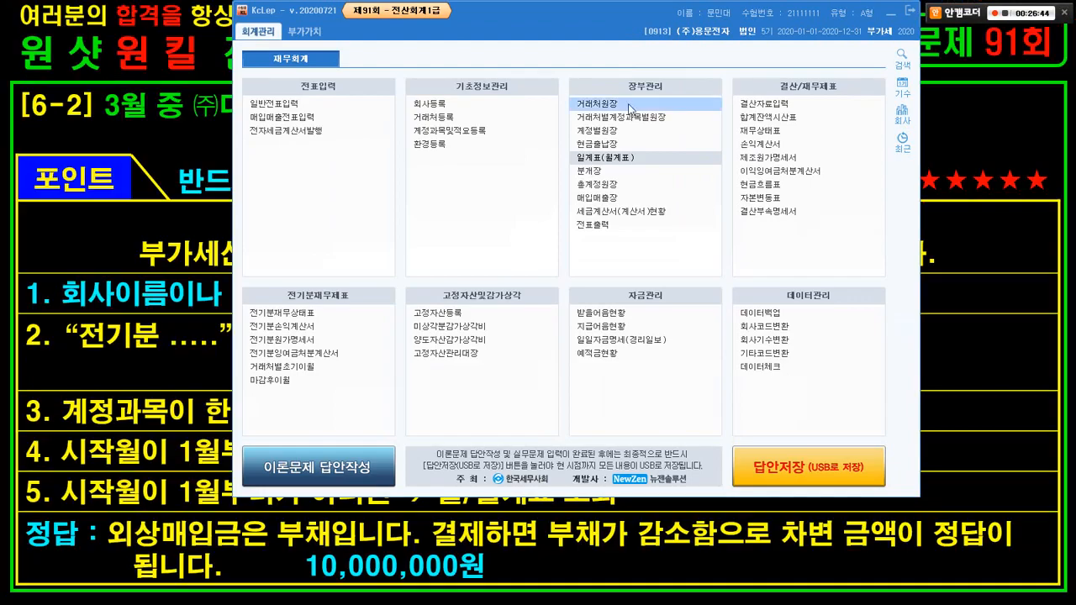
pyautogui.click(617, 106)
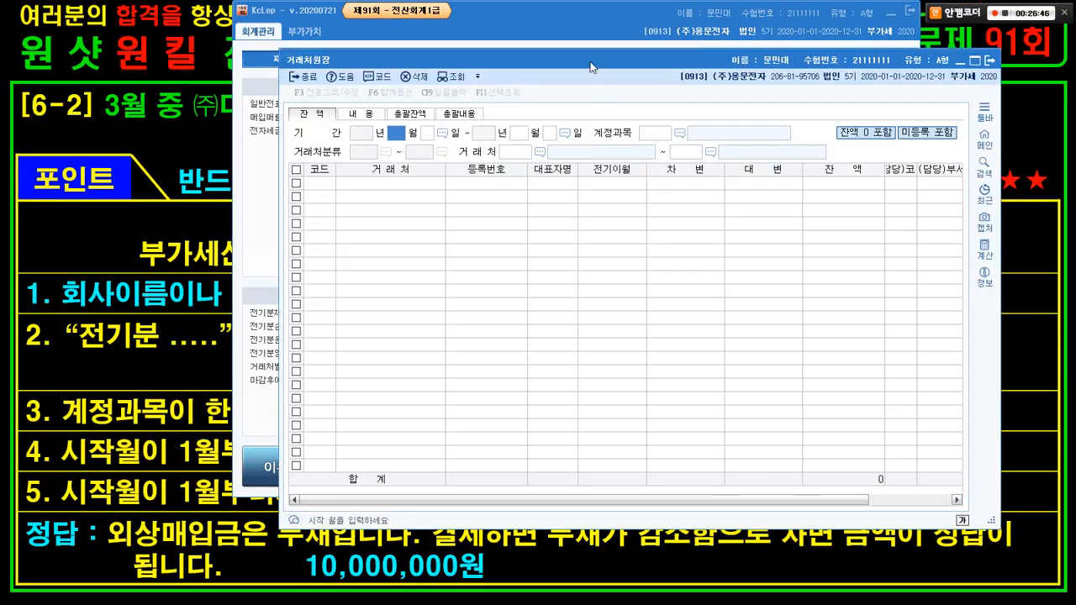
# Step: Check the month in question 6-2 and set the 거래처원장 period to 2020년 3월 1일 ~ 3월 31일
pyautogui.click(187, 108)
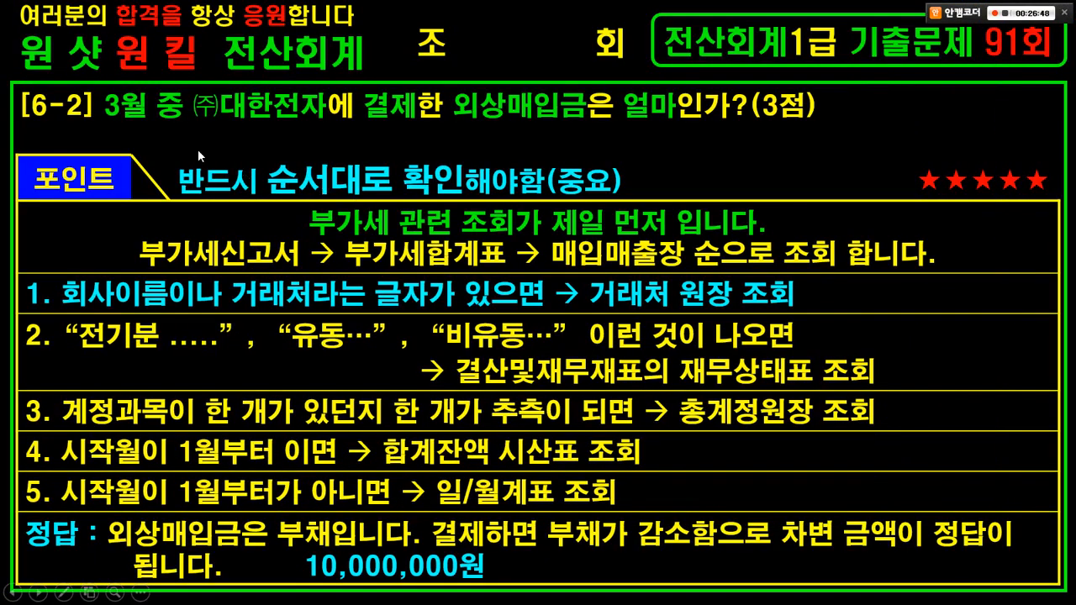
pyautogui.hotkey('alt', 'Tab')
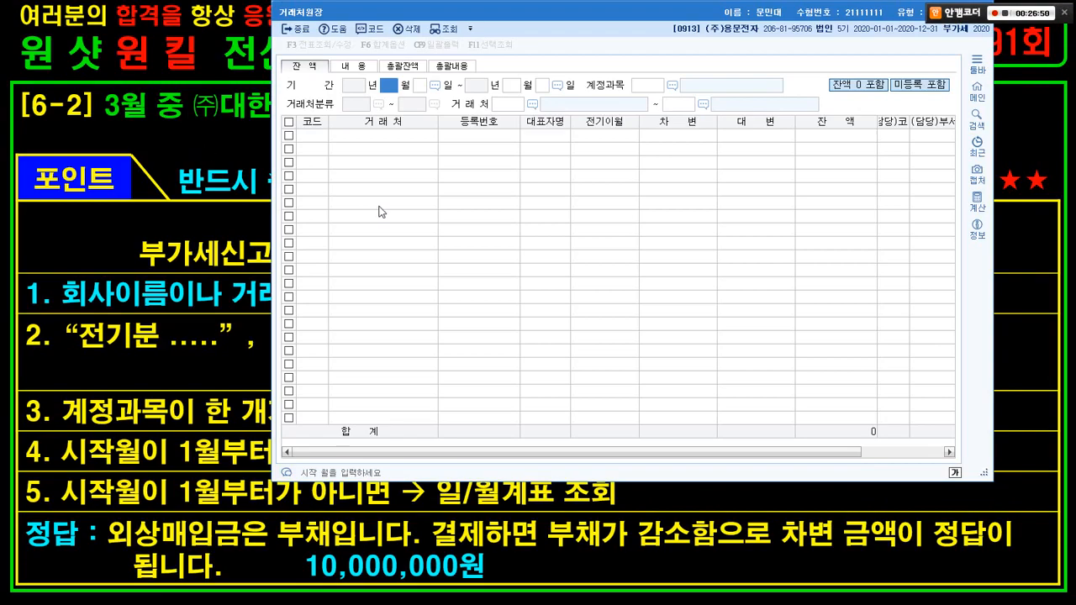
pyautogui.write('3')
pyautogui.press('Return')
pyautogui.press('Return')
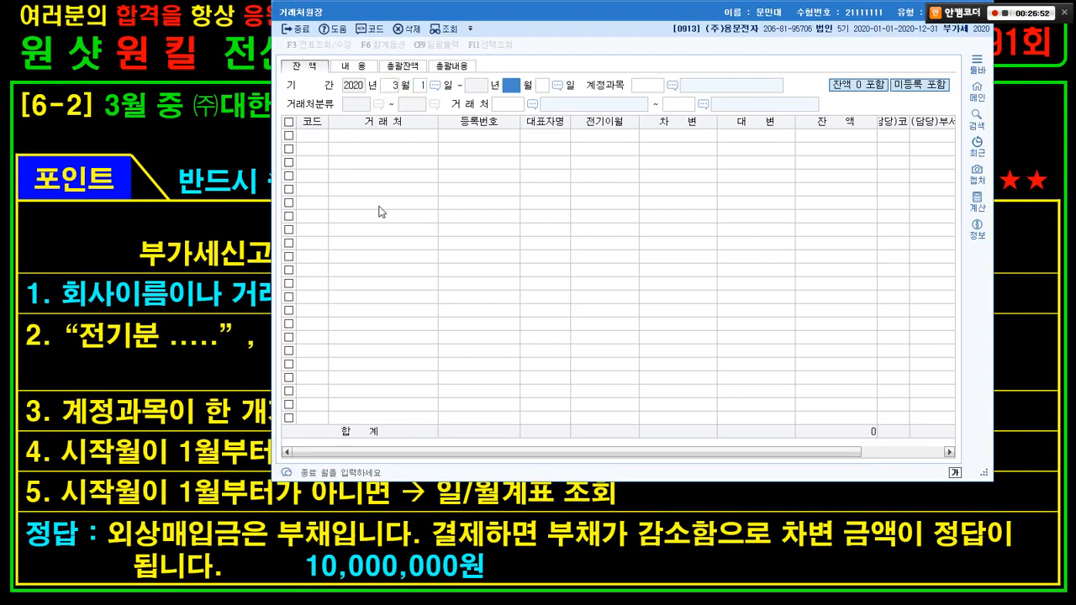
pyautogui.write('3')
pyautogui.press('Return')
pyautogui.press('Return')
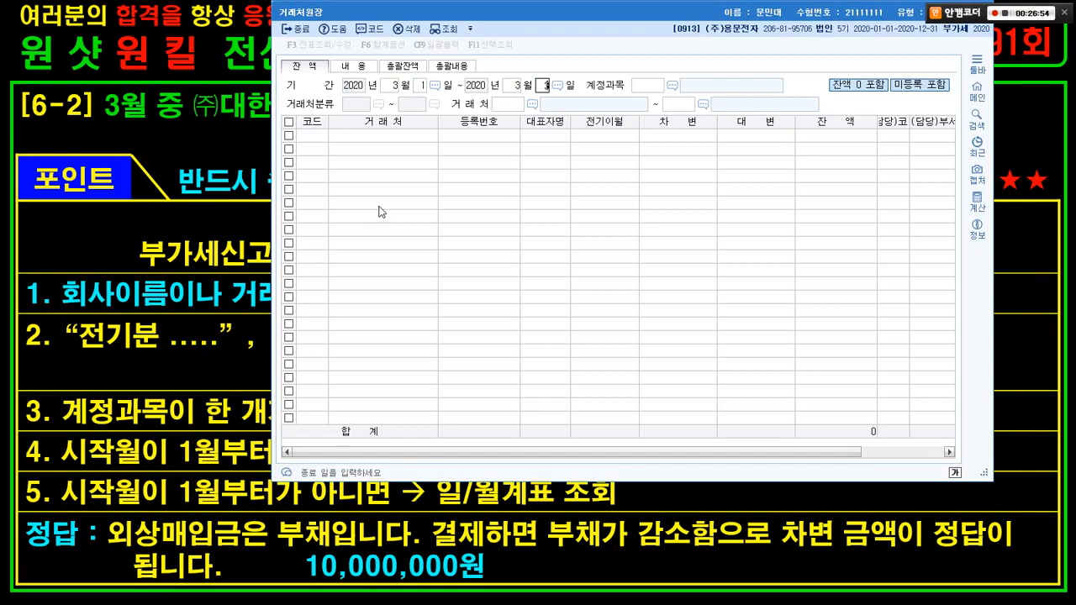
# Step: Check the account named in question 6-2 and set the 계정과목 to 0251 외상매입금
pyautogui.hotkey('alt', 'Tab')
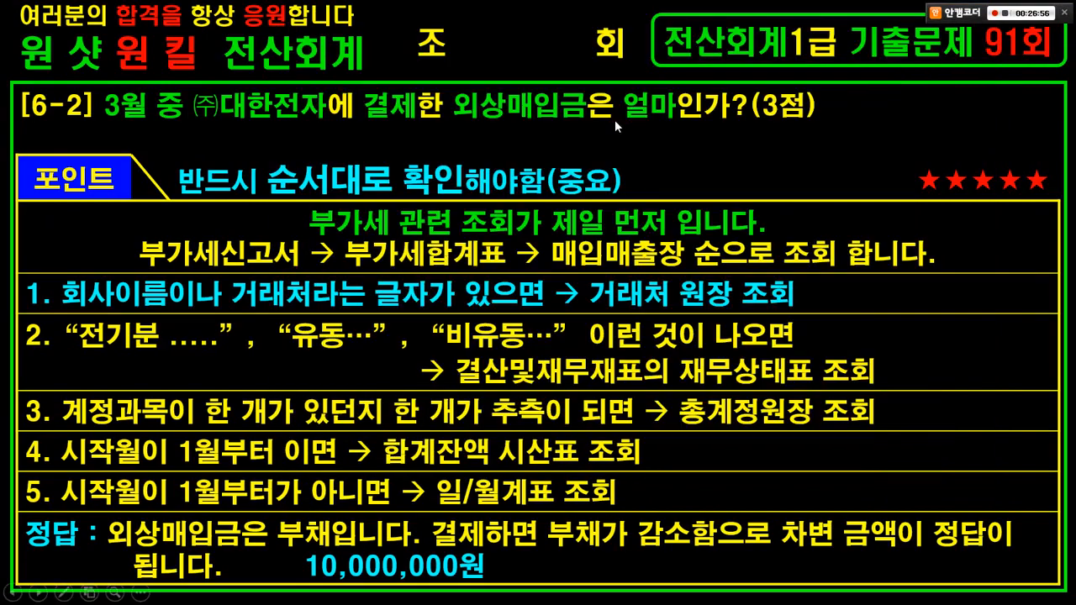
pyautogui.hotkey('alt', 'Tab')
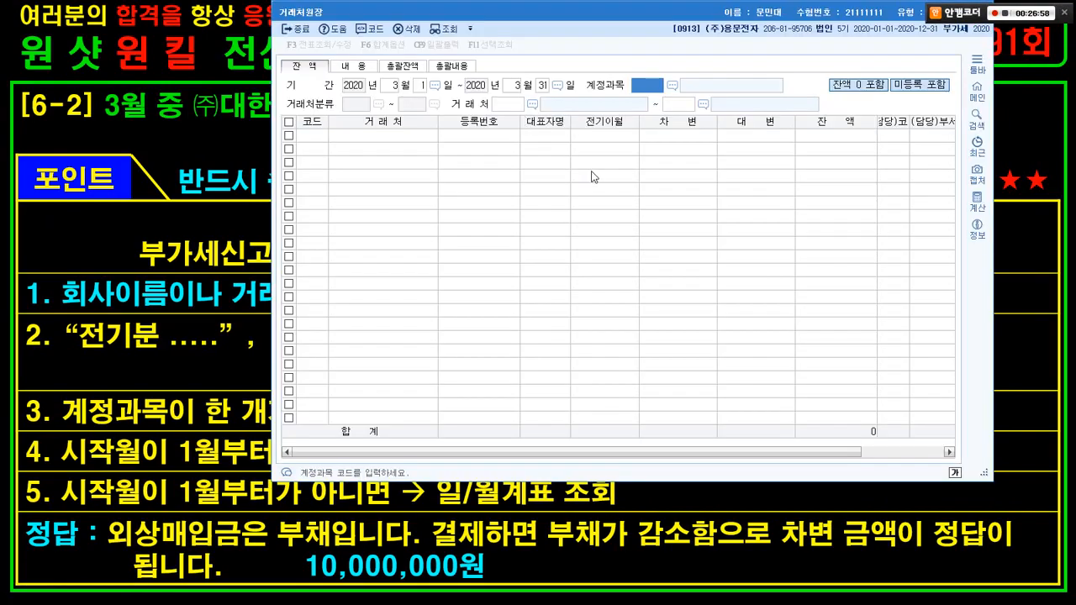
pyautogui.write('251')
pyautogui.press('Return')
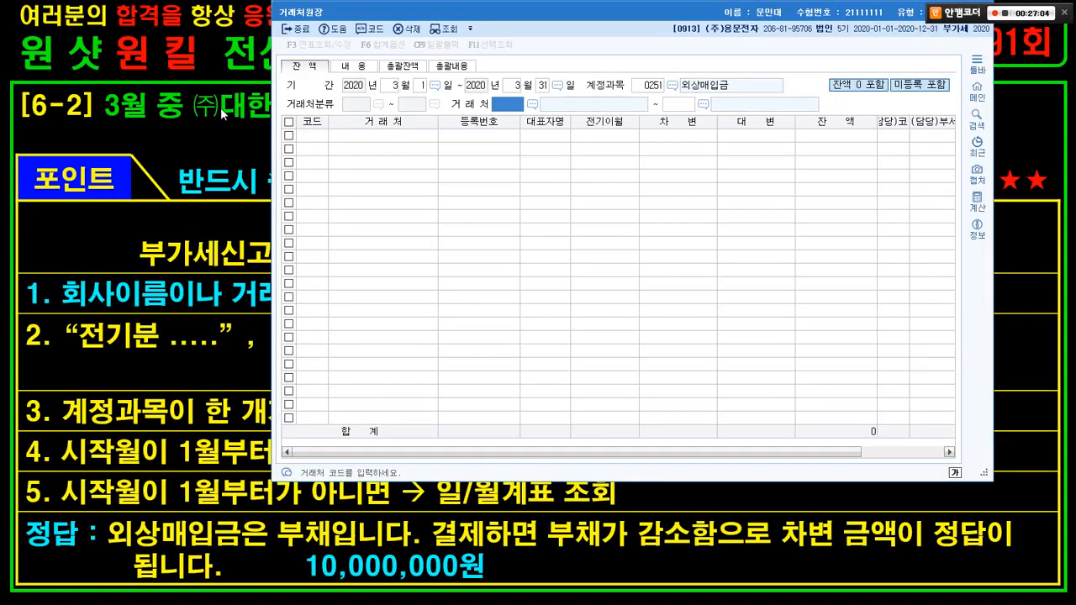
# Step: Check the company in question 6-2, search the 거래처 list for 대한, and query the ledger for 00112 (주)대한전자 only
pyautogui.hotkey('alt', 'Tab')
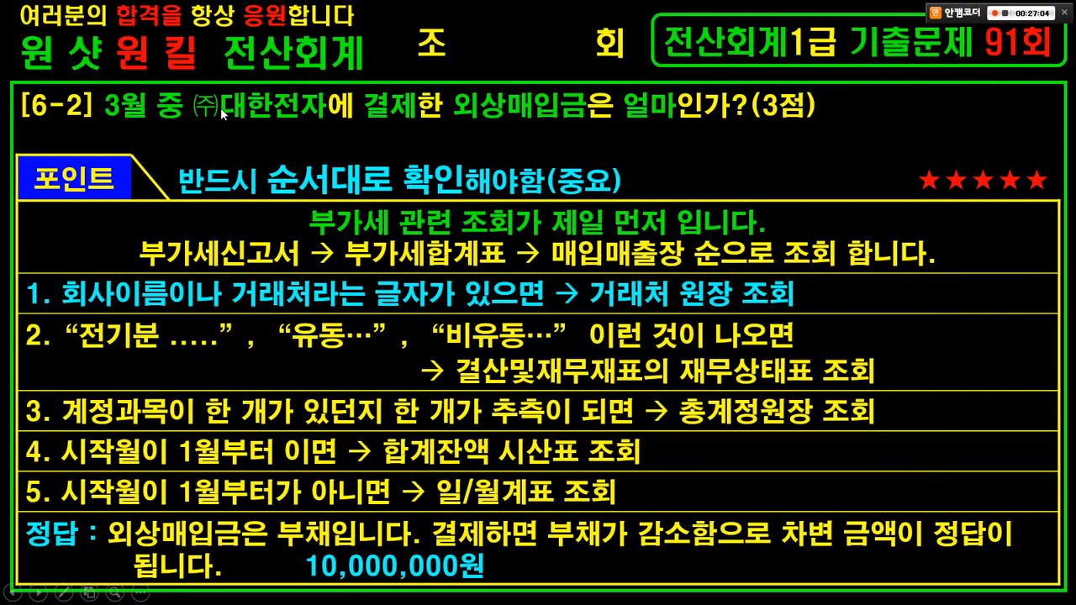
pyautogui.hotkey('alt', 'Tab')
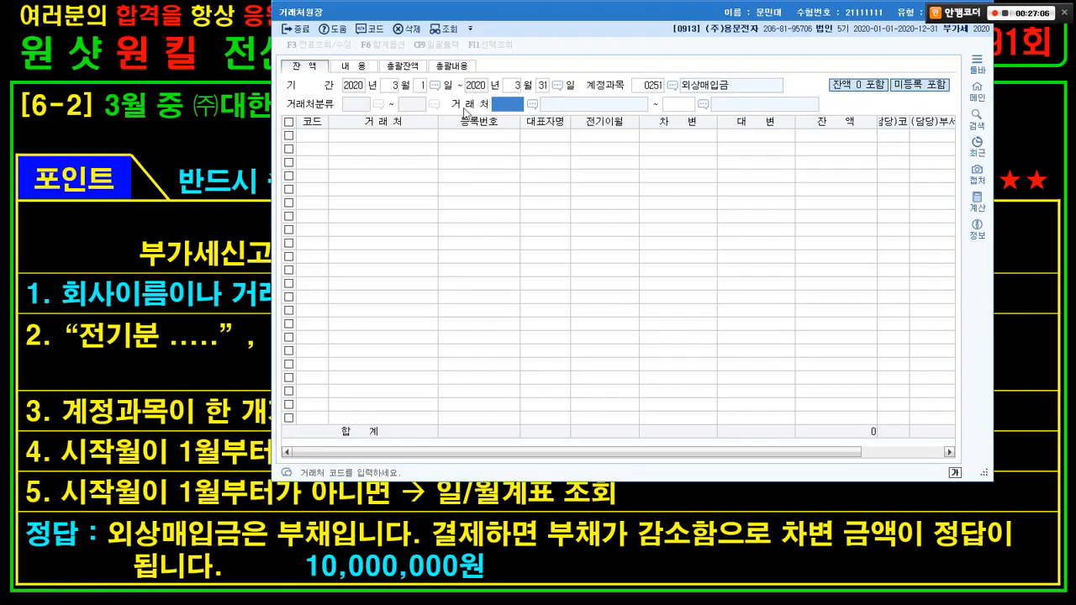
pyautogui.click(526, 98)
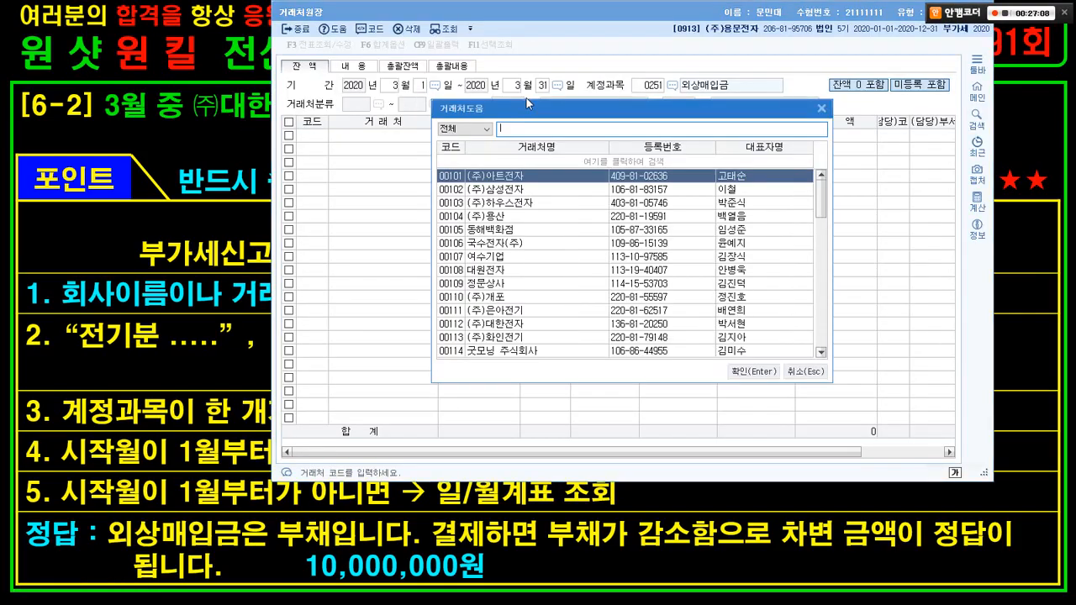
pyautogui.write('대한')
pyautogui.press('Return')
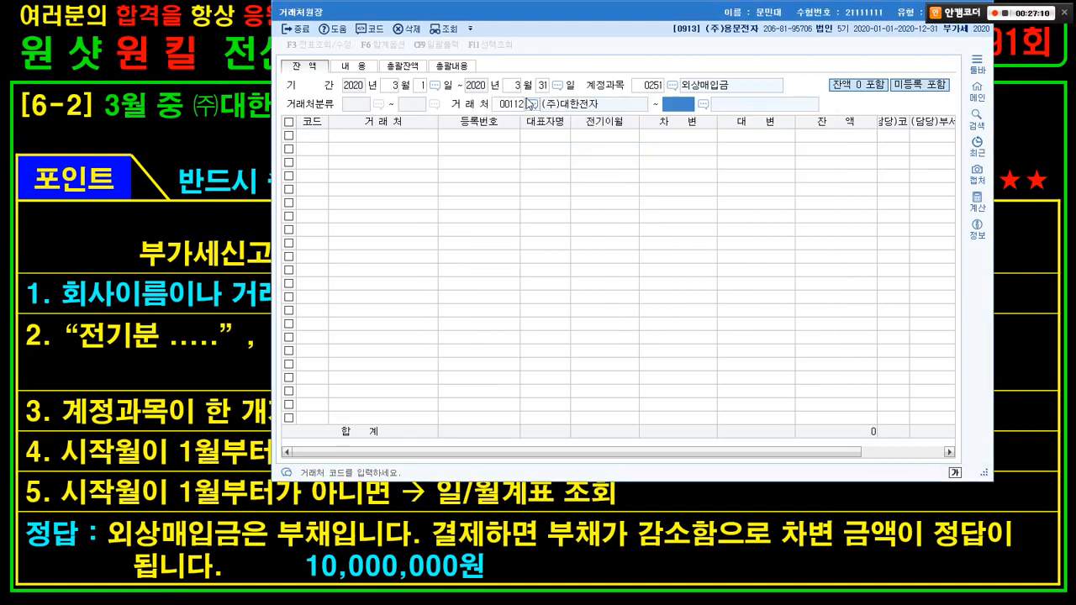
pyautogui.write('112')
pyautogui.press('Return')
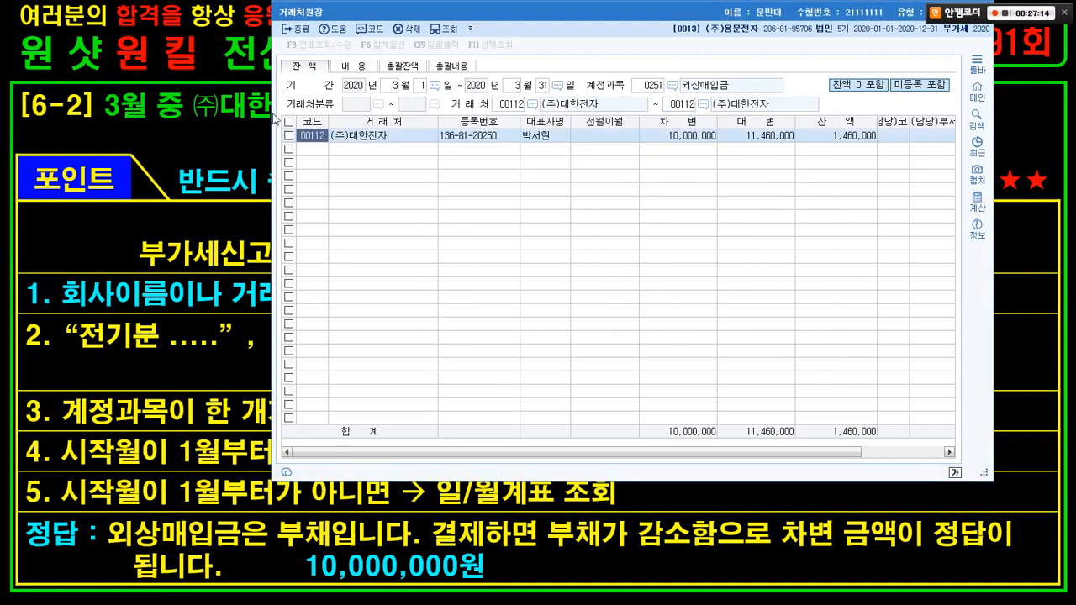
# Step: Reread the phrase 결제한 외상매입금 in question 6-2 and return to the 거래처원장
pyautogui.hotkey('alt', 'Tab')
pyautogui.hotkey('ctrl', 'p')
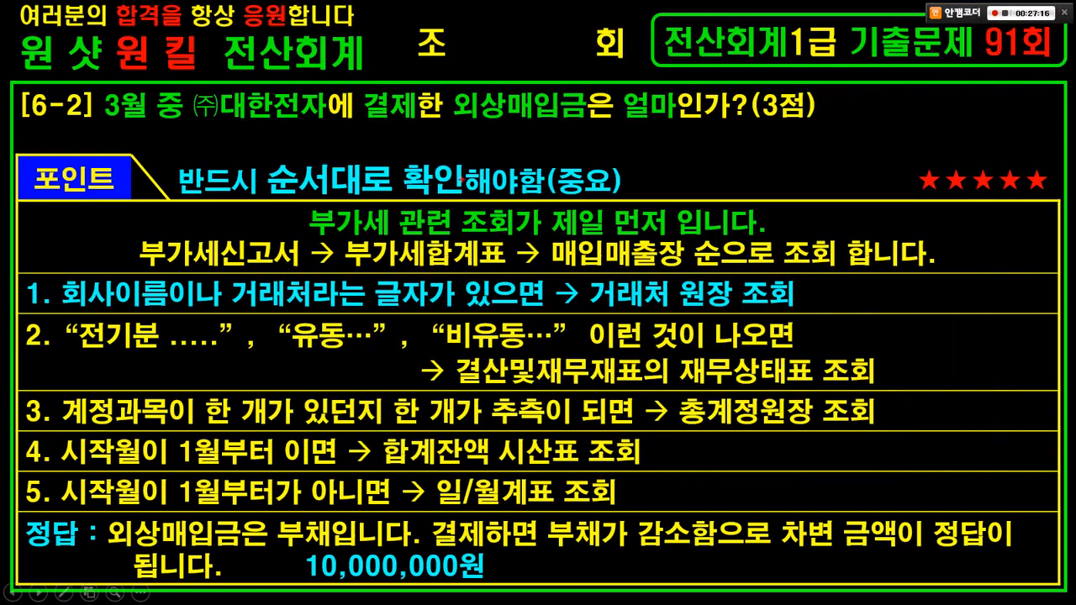
pyautogui.moveTo(360, 86)
pyautogui.mouseDown()
pyautogui.moveTo(391, 82)
pyautogui.moveTo(603, 131)
pyautogui.mouseUp()
pyautogui.press('Escape')
pyautogui.hotkey('alt', 'Tab')
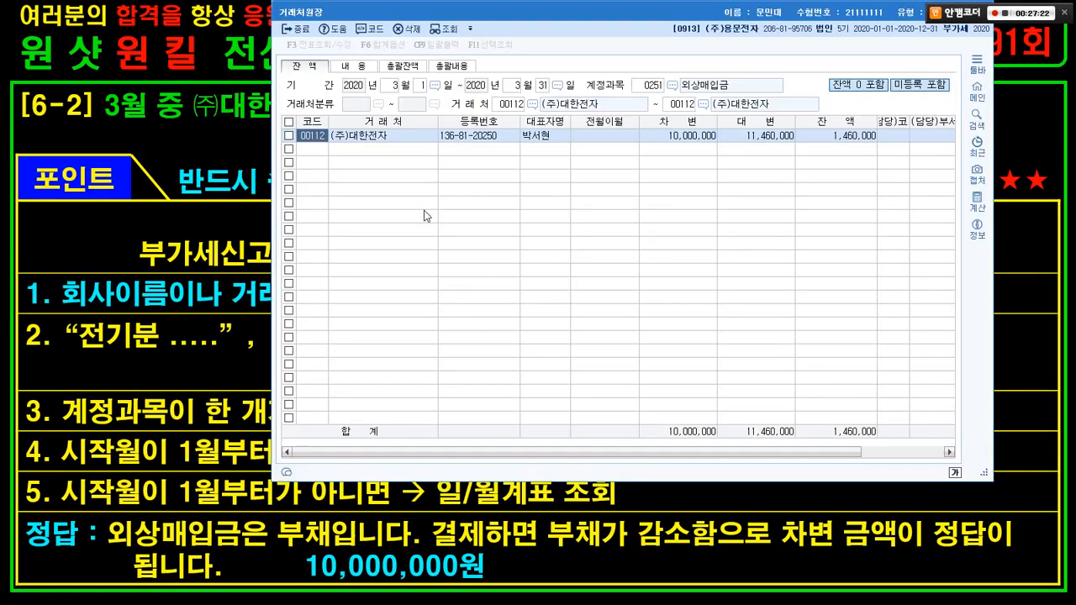
# Step: Work out on the question 6-2 slide whether paying 외상매입금 belongs to the 차변 or 대변 side, and return to the ledger
pyautogui.hotkey('alt', 'Tab')
pyautogui.hotkey('ctrl', '2')
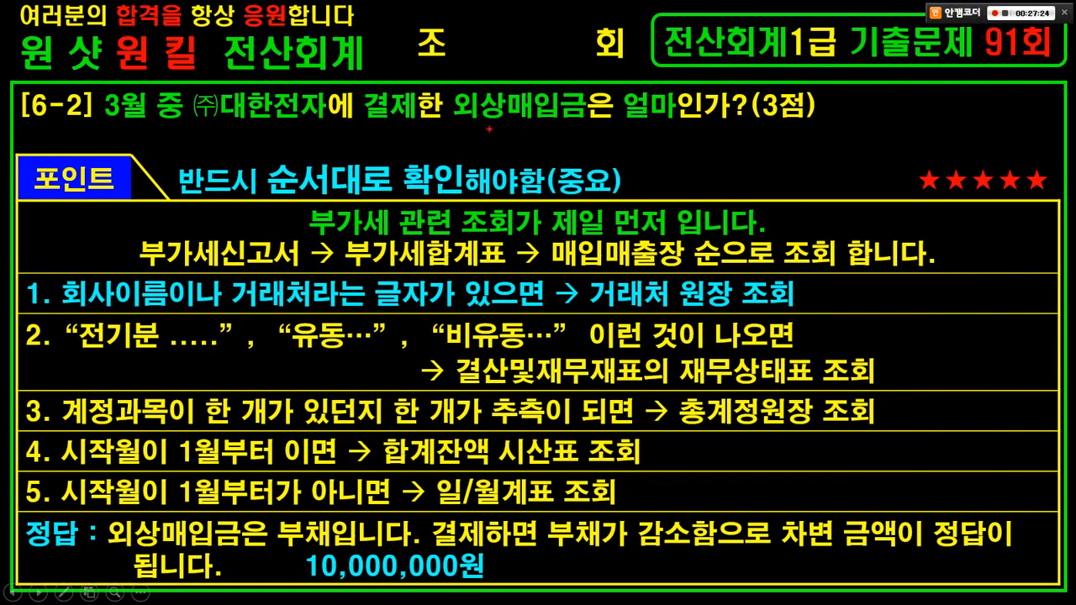
pyautogui.moveTo(448, 82); pyautogui.dragTo(593, 134)
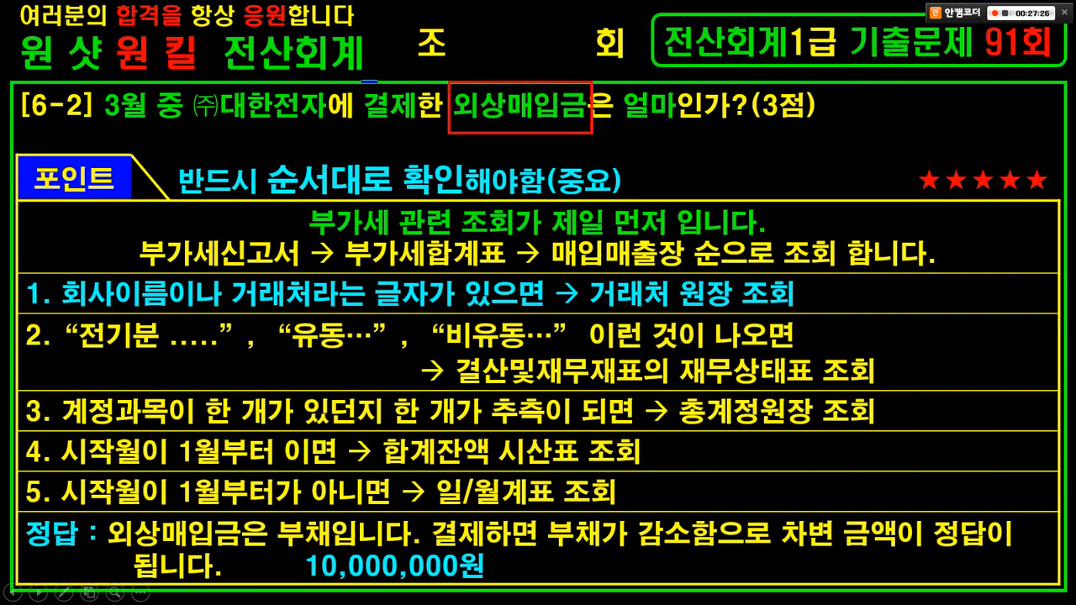
pyautogui.moveTo(362, 80); pyautogui.dragTo(424, 128)
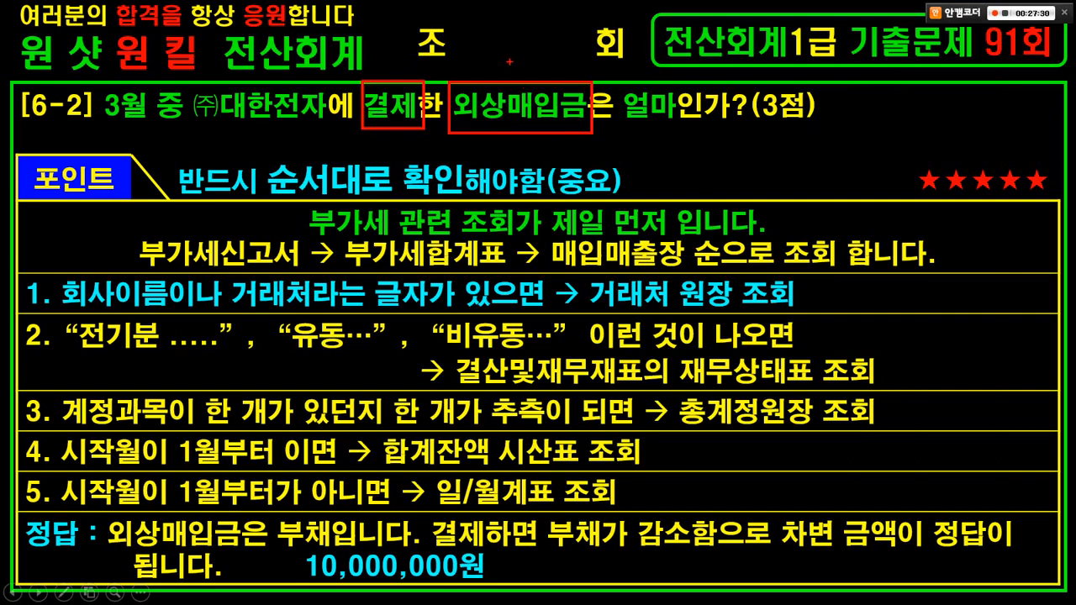
pyautogui.moveTo(508, 62); pyautogui.dragTo(551, 47)
pyautogui.moveTo(649, 107)
pyautogui.mouseDown()
pyautogui.moveTo(637, 165)
pyautogui.moveTo(643, 155)
pyautogui.mouseUp()
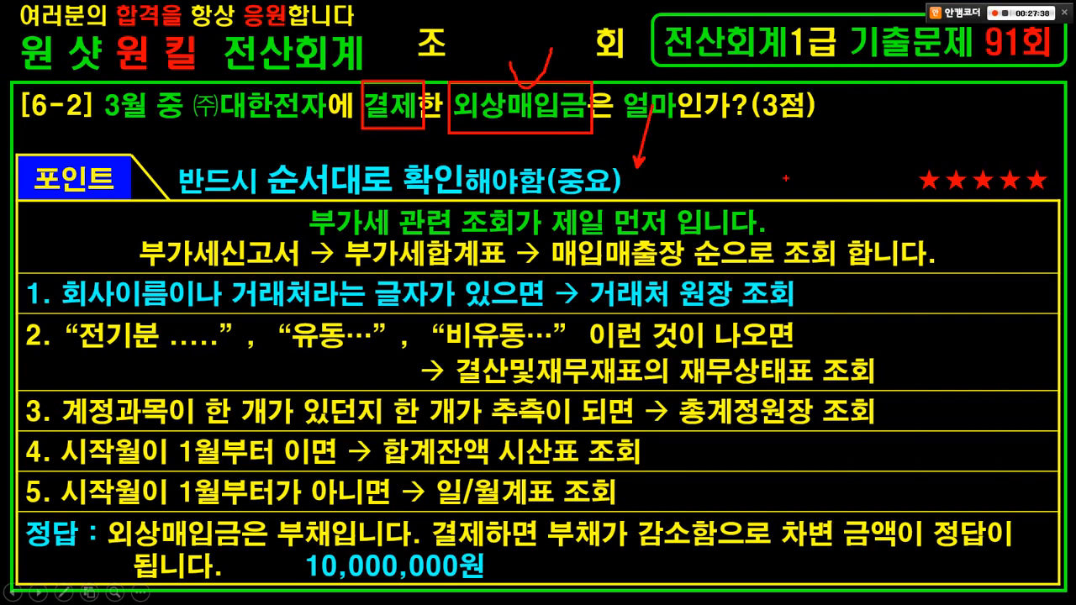
pyautogui.moveTo(809, 179)
pyautogui.mouseDown()
pyautogui.moveTo(800, 140)
pyautogui.moveTo(827, 171)
pyautogui.mouseUp()
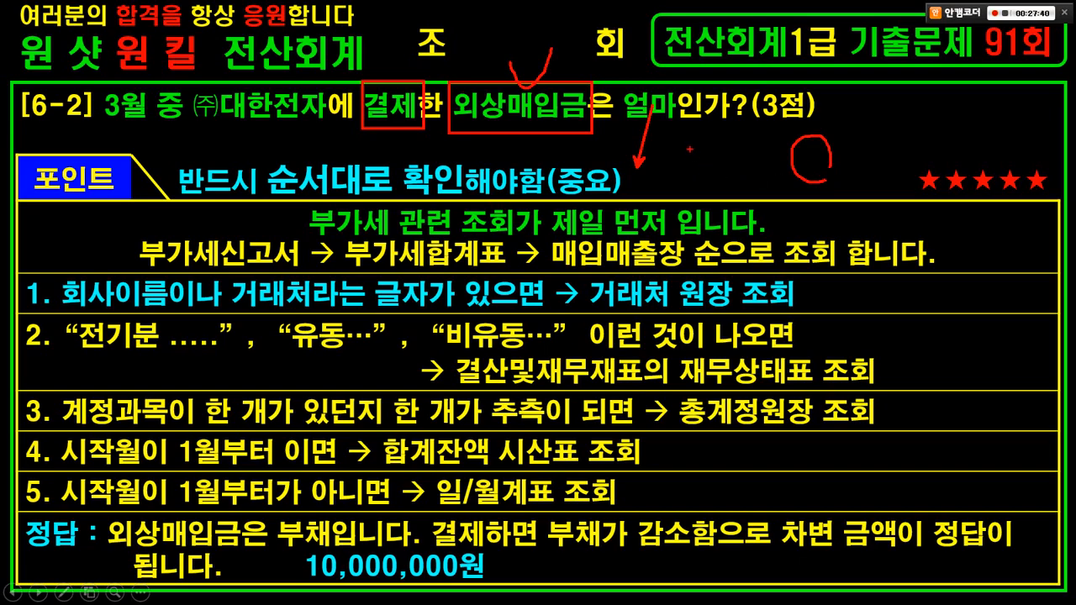
pyautogui.moveTo(670, 136); pyautogui.dragTo(735, 183)
pyautogui.moveTo(786, 108); pyautogui.dragTo(711, 223)
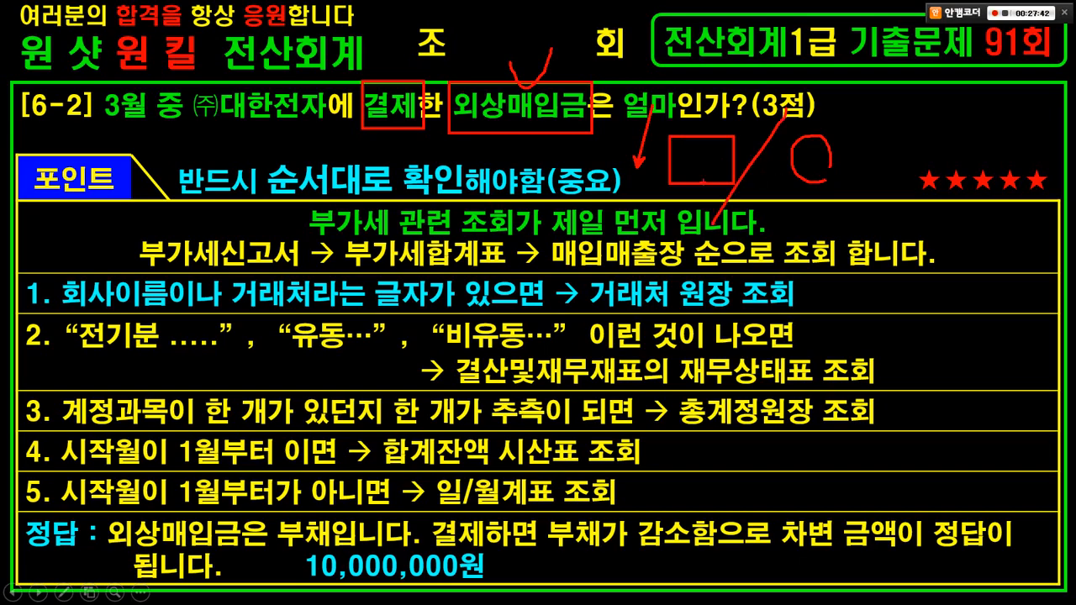
pyautogui.press('Escape')
pyautogui.hotkey('alt', 'Tab')
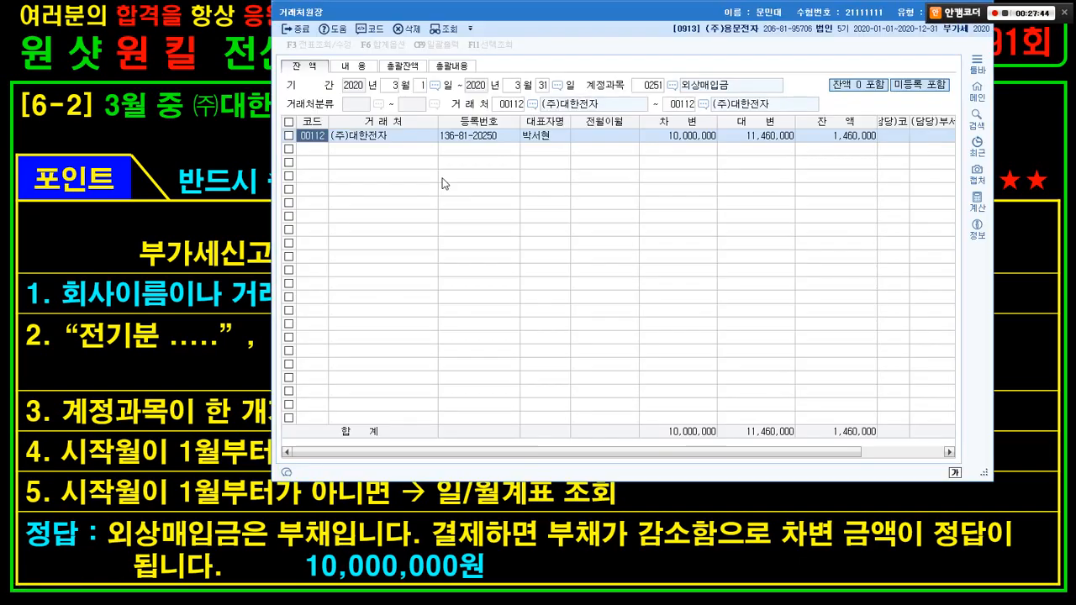
# Step: Examine the 차변 and 대변 amounts in the (주)대한전자 row of the 거래처원장, ruling out the 잔액 column
pyautogui.hotkey('ctrl', '1')
pyautogui.click(930, 130)
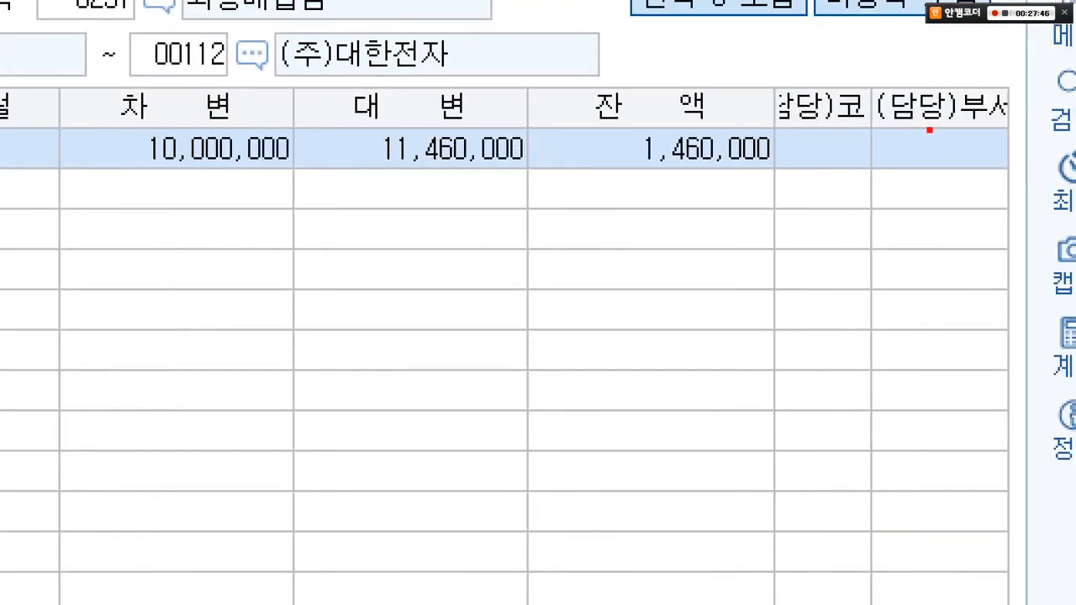
pyautogui.moveTo(60, 54); pyautogui.dragTo(553, 195)
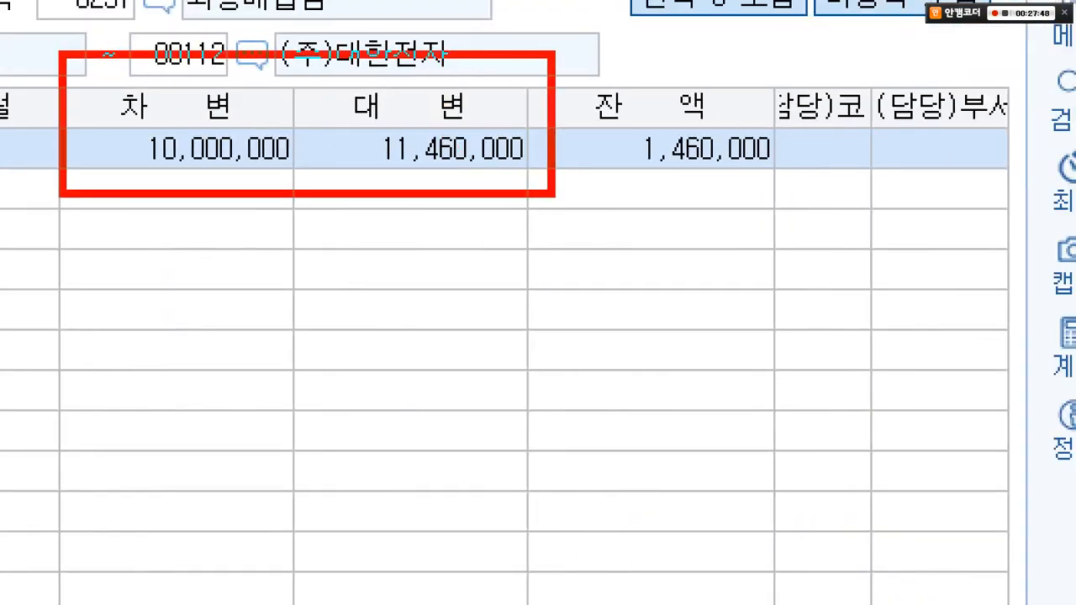
pyautogui.moveTo(475, 114)
pyautogui.mouseDown()
pyautogui.moveTo(498, 168)
pyautogui.moveTo(676, 2)
pyautogui.mouseUp()
pyautogui.moveTo(716, 136); pyautogui.dragTo(621, 269)
pyautogui.moveTo(671, 133); pyautogui.dragTo(725, 262)
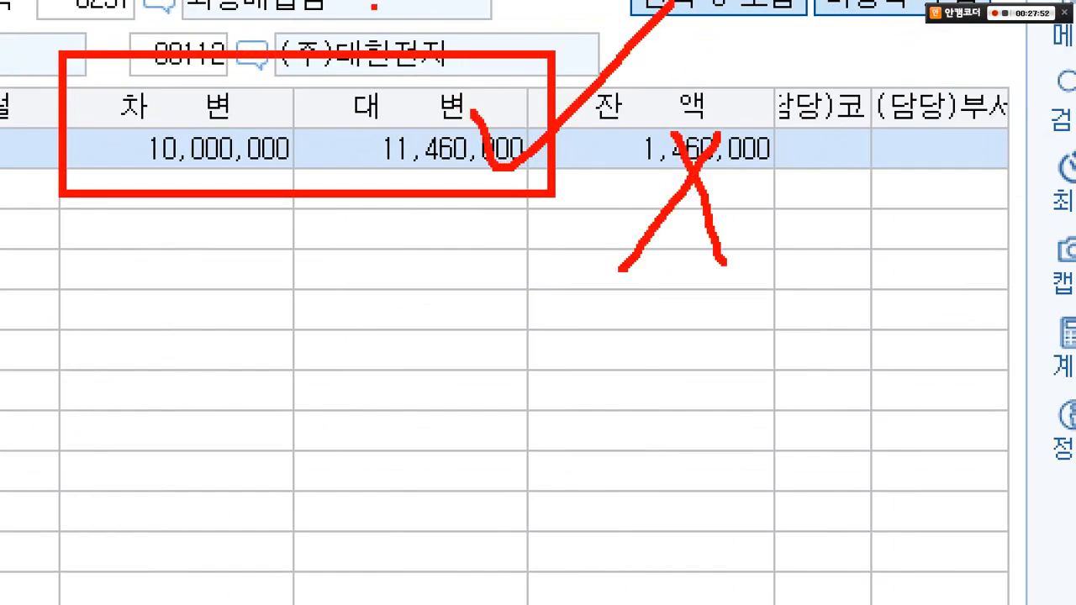
# Step: Work out which side of the (주)대한전자 row records increases and decreases of 외상매입금, and read the 차변 amount for question 6-2
pyautogui.moveTo(416, 21); pyautogui.dragTo(167, 492)
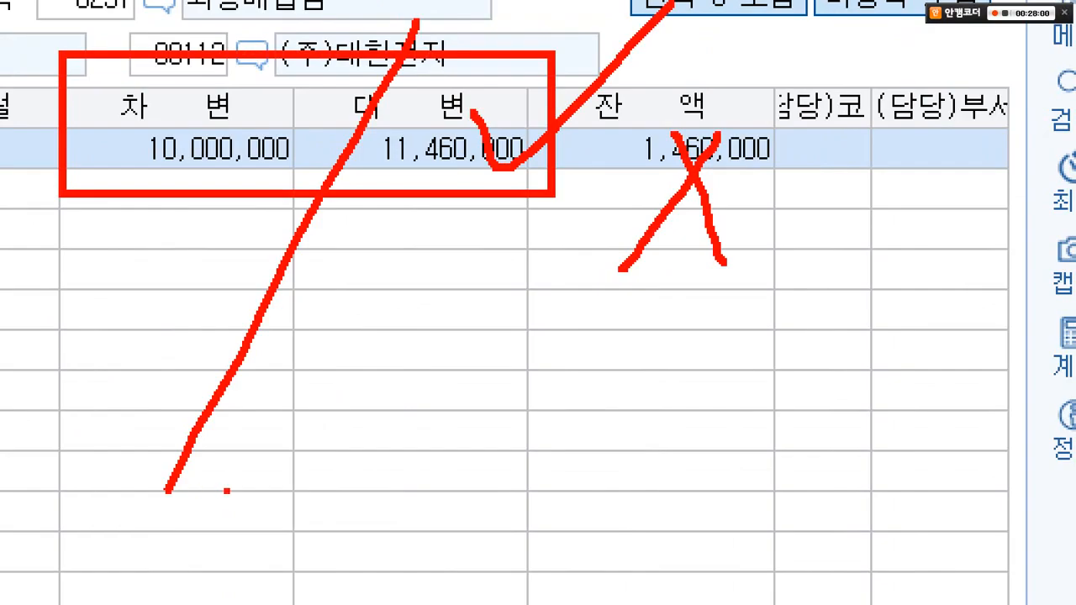
pyautogui.moveTo(448, 195)
pyautogui.mouseDown()
pyautogui.moveTo(479, 195)
pyautogui.moveTo(462, 276)
pyautogui.mouseUp()
pyautogui.moveTo(143, 301); pyautogui.dragTo(177, 300)
pyautogui.moveTo(160, 210); pyautogui.dragTo(159, 332)
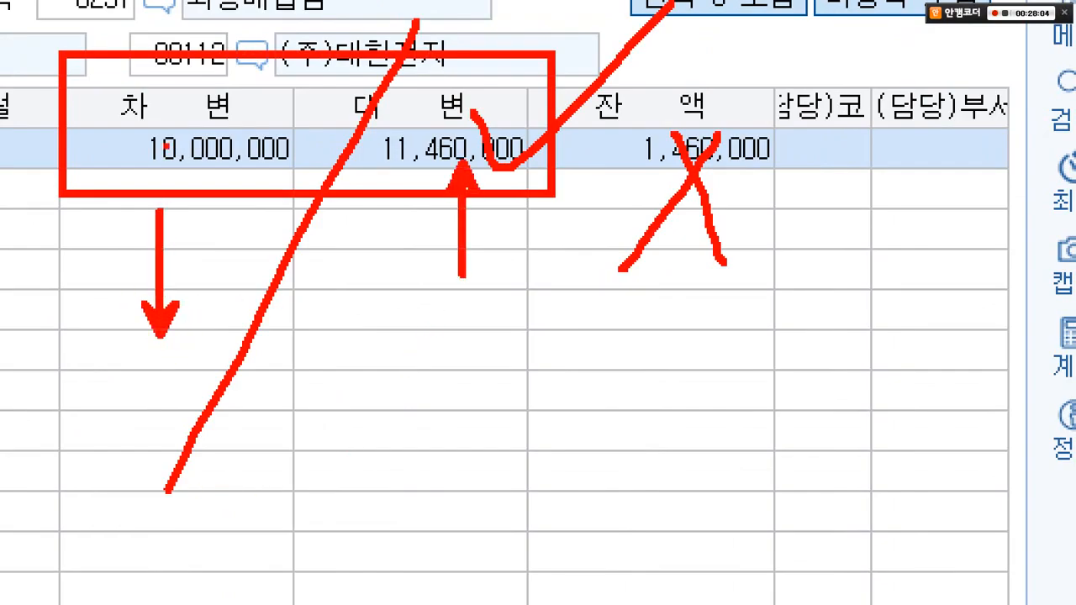
pyautogui.moveTo(122, 95); pyautogui.dragTo(319, 171)
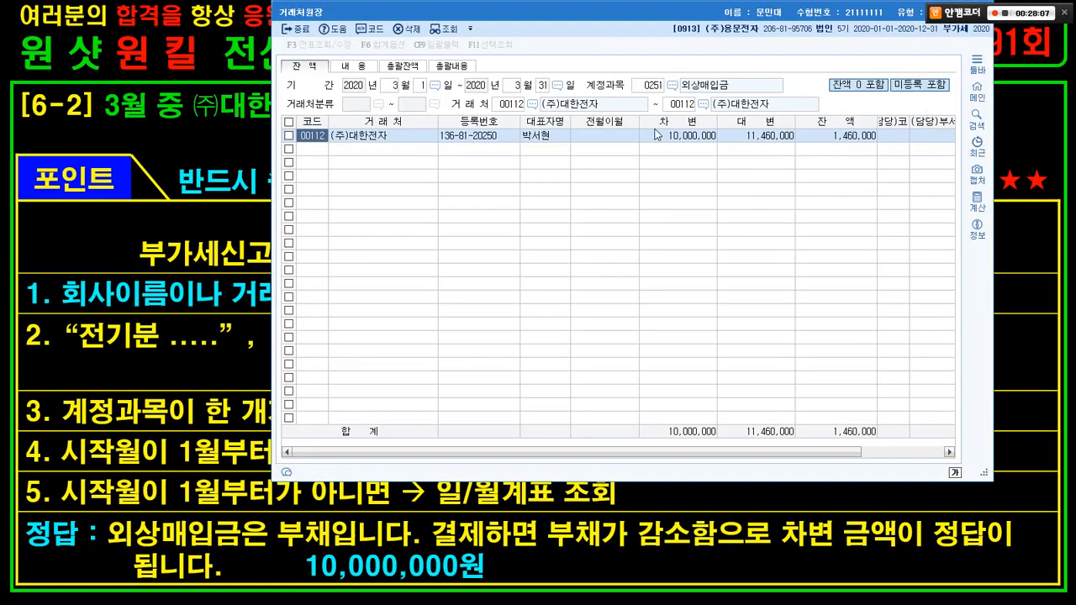
# Step: Leave the 거래처원장 and review the 정답 explanation on the question 6-2 slide
pyautogui.press('Escape')
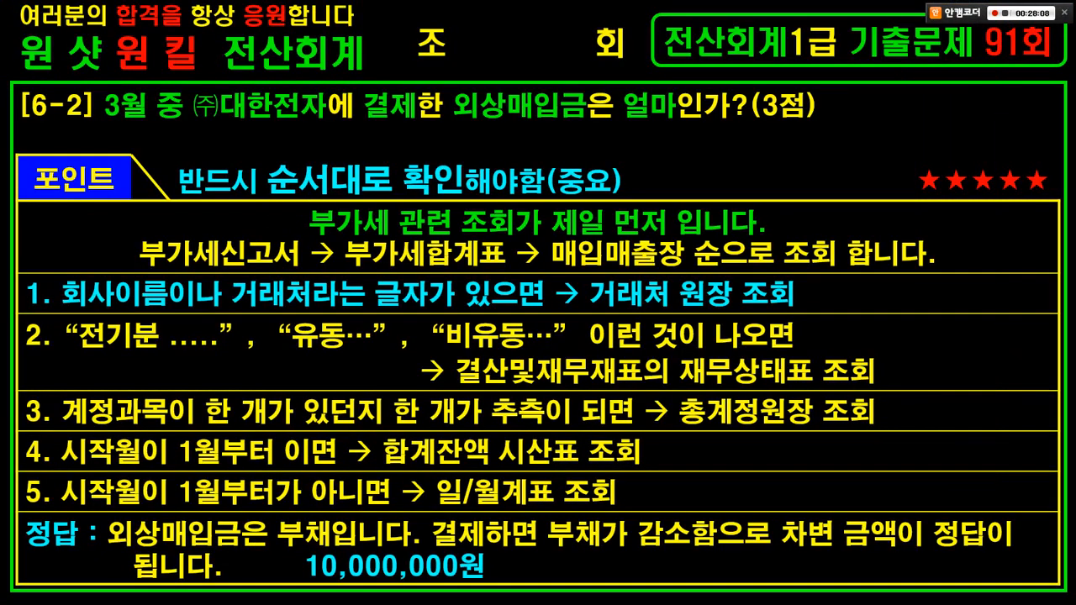
pyautogui.moveTo(57, 497)
pyautogui.mouseDown()
pyautogui.moveTo(81, 538)
pyautogui.moveTo(142, 551)
pyautogui.moveTo(771, 553)
pyautogui.mouseUp()
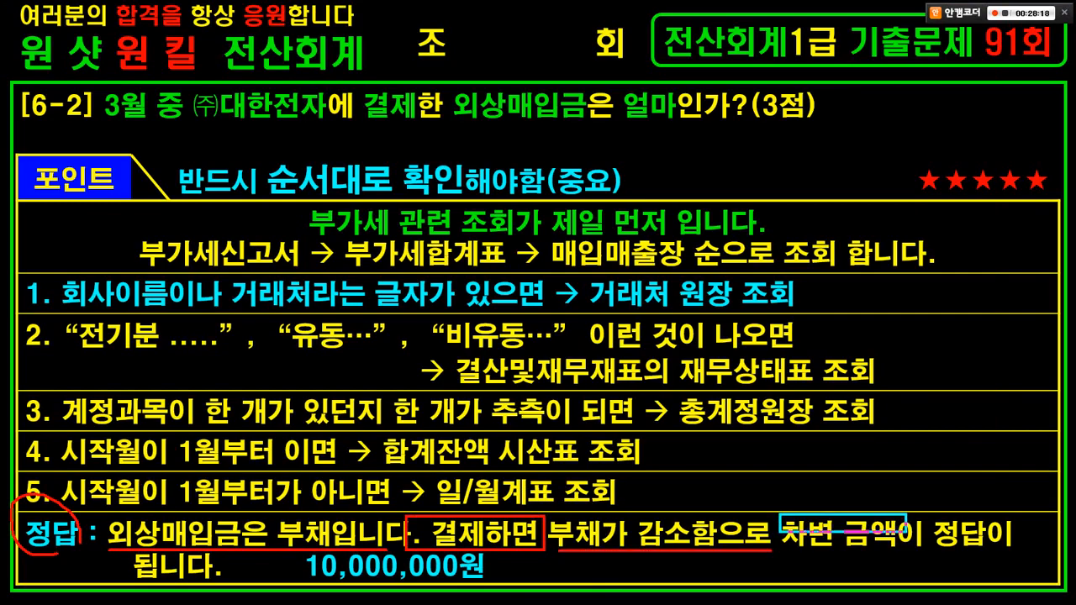